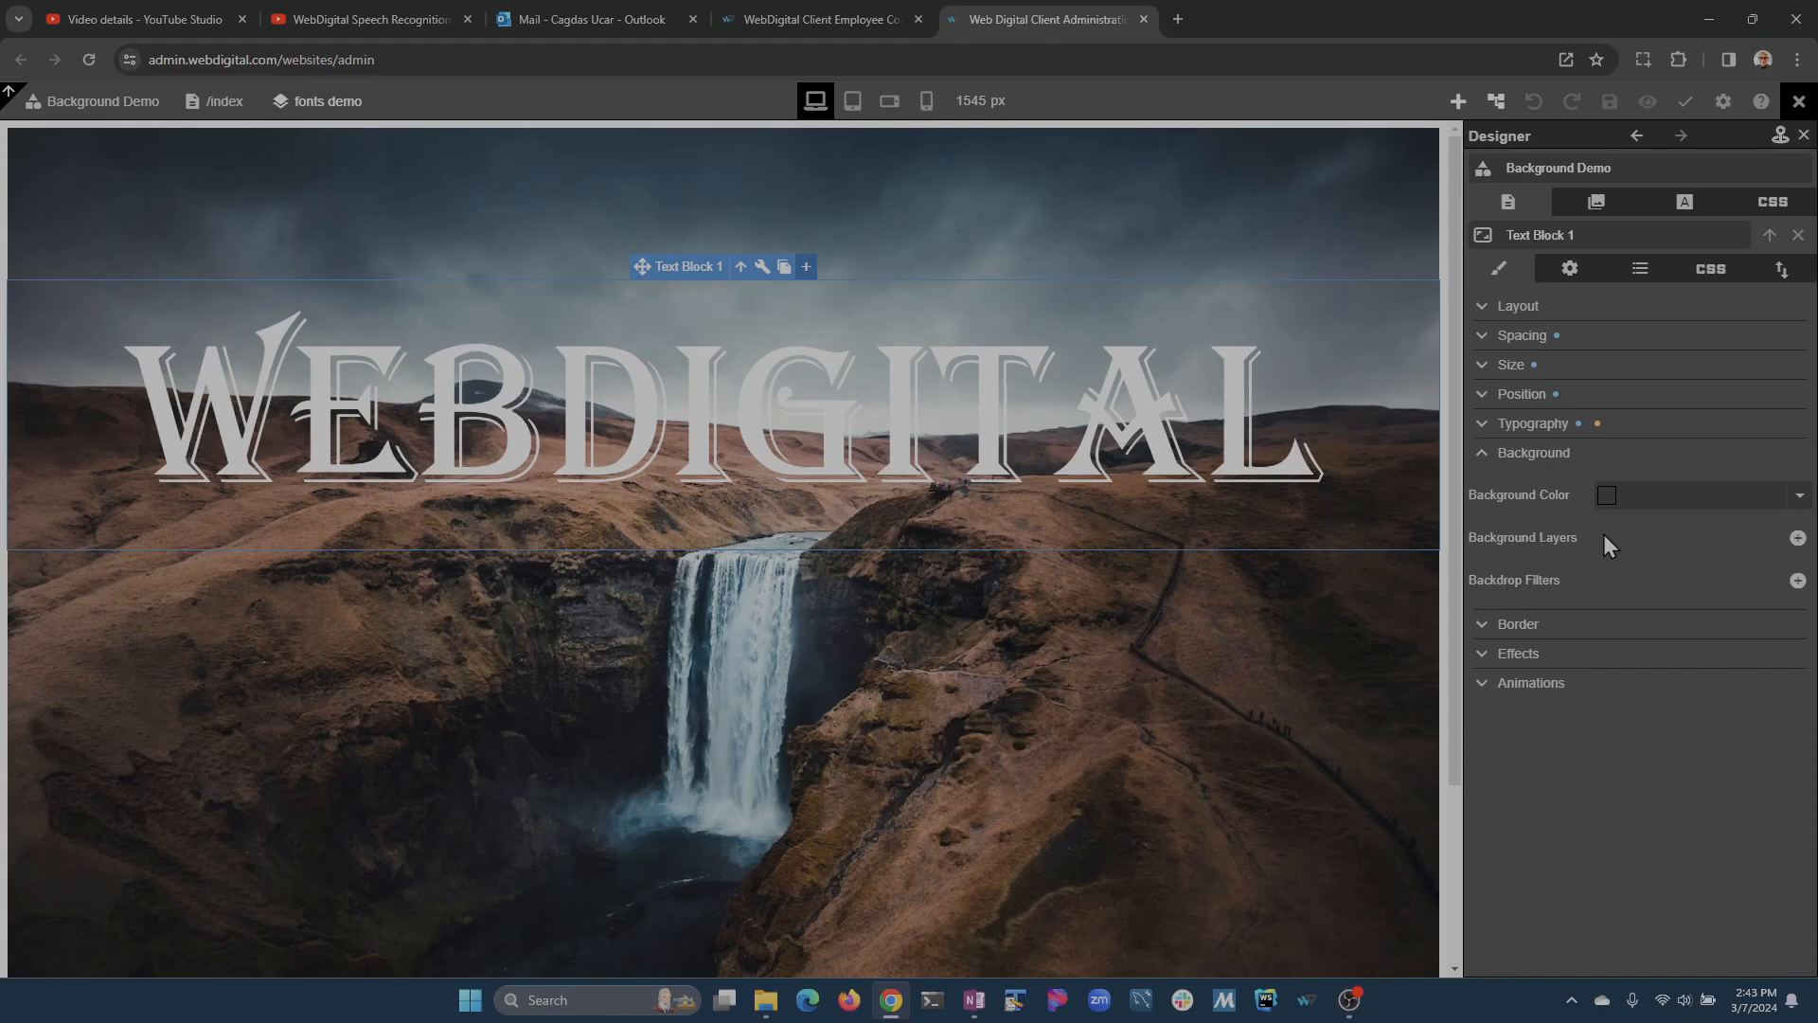
- Add a background layer to Text Block 1 and make it a linear gradient
{"action": "left_click", "coordinate": [1798, 537]}
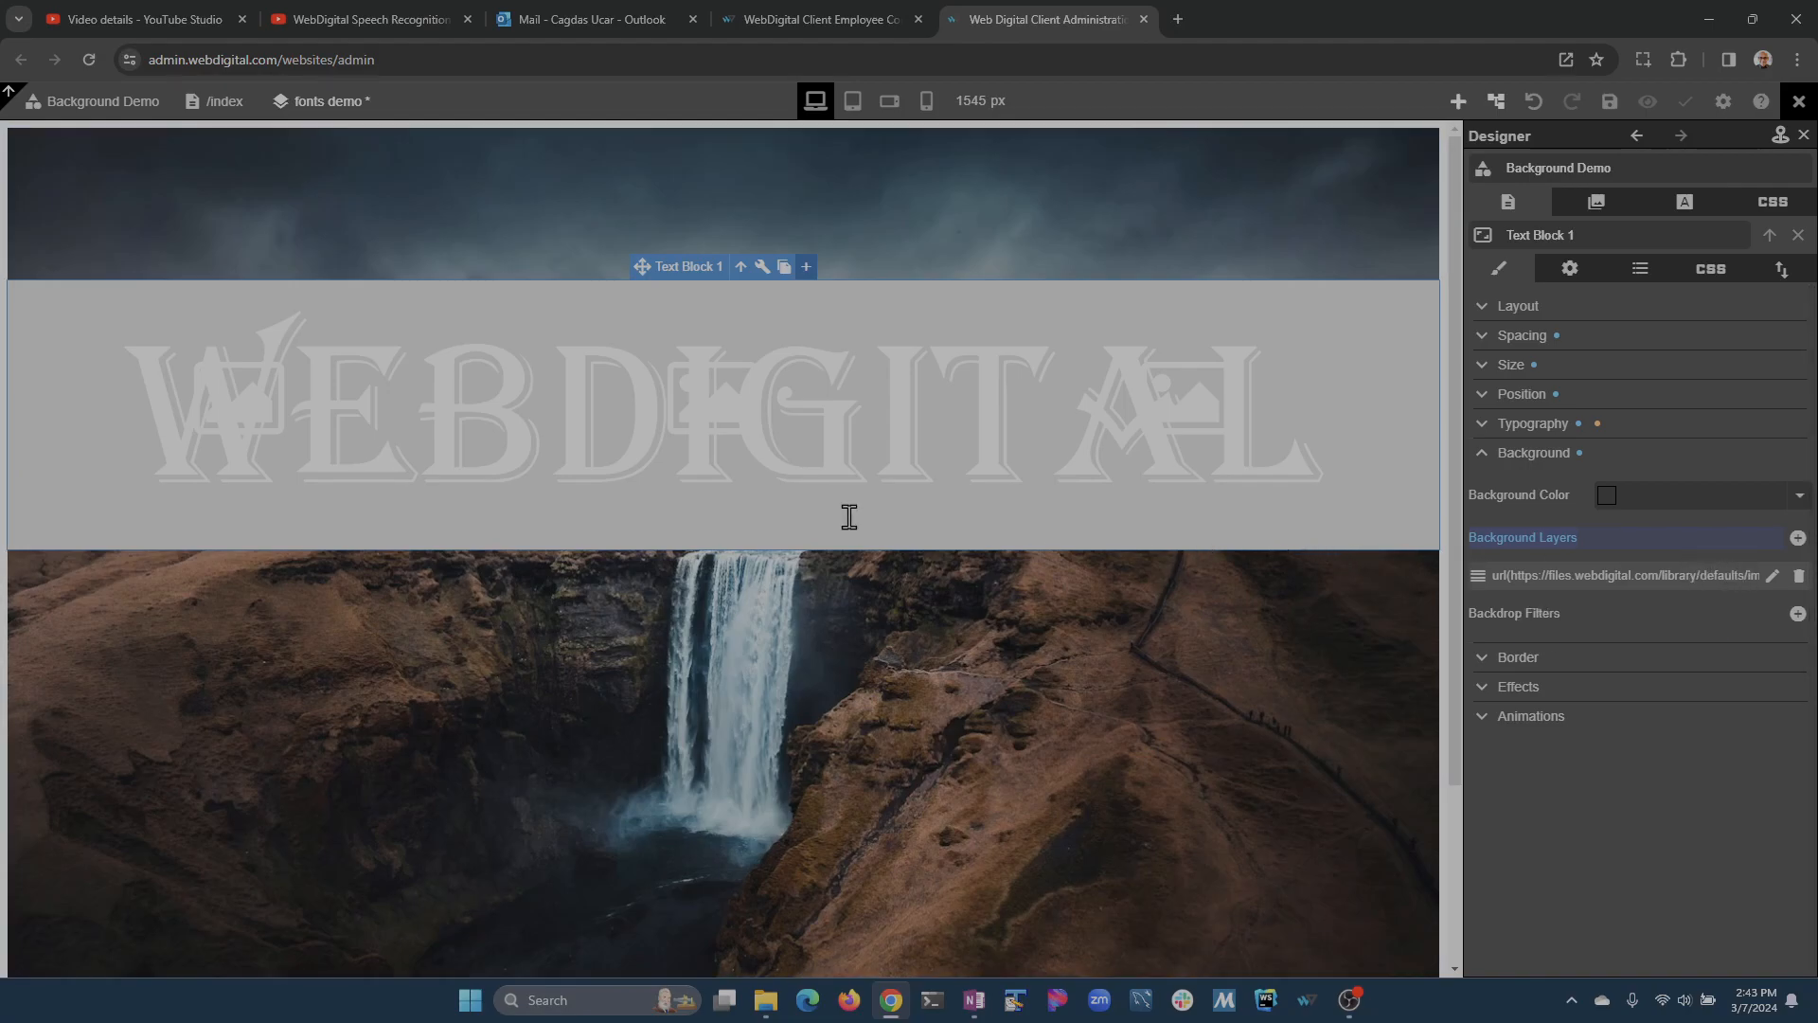
{"action": "left_click", "coordinate": [1772, 575]}
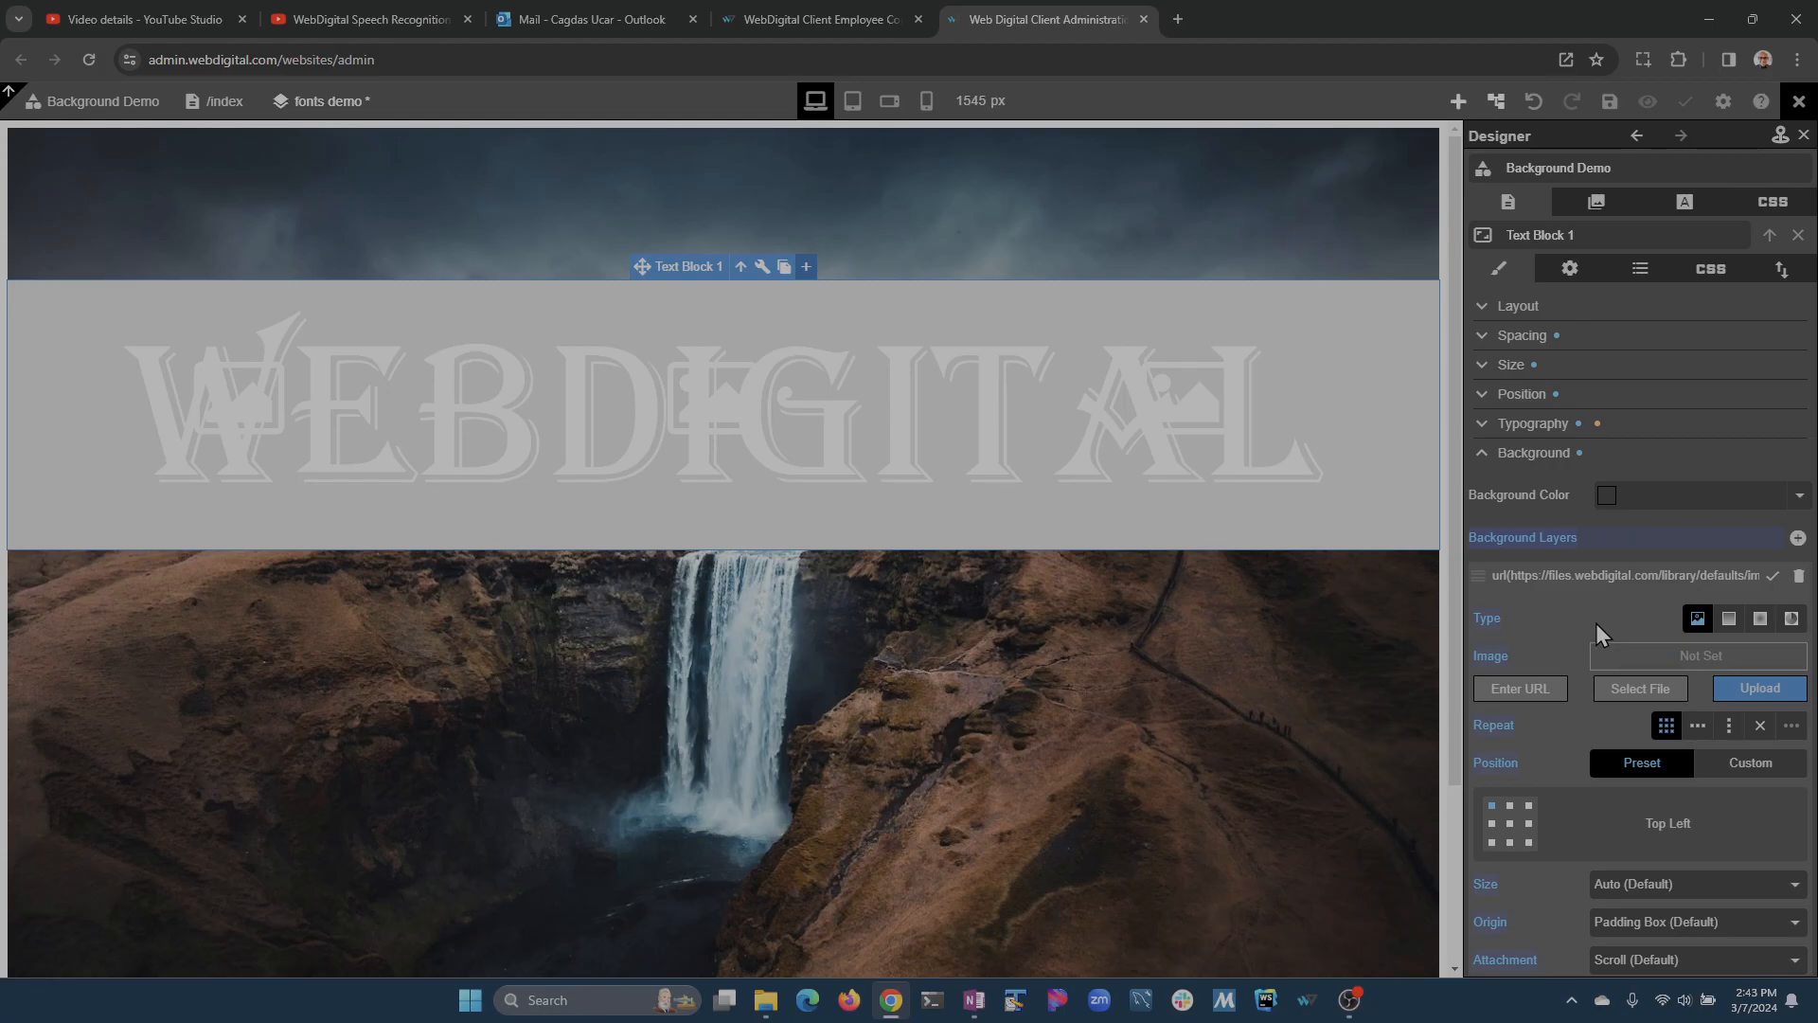
{"action": "scroll", "coordinate": [1595, 623], "scroll_direction": "down", "scroll_amount": 1}
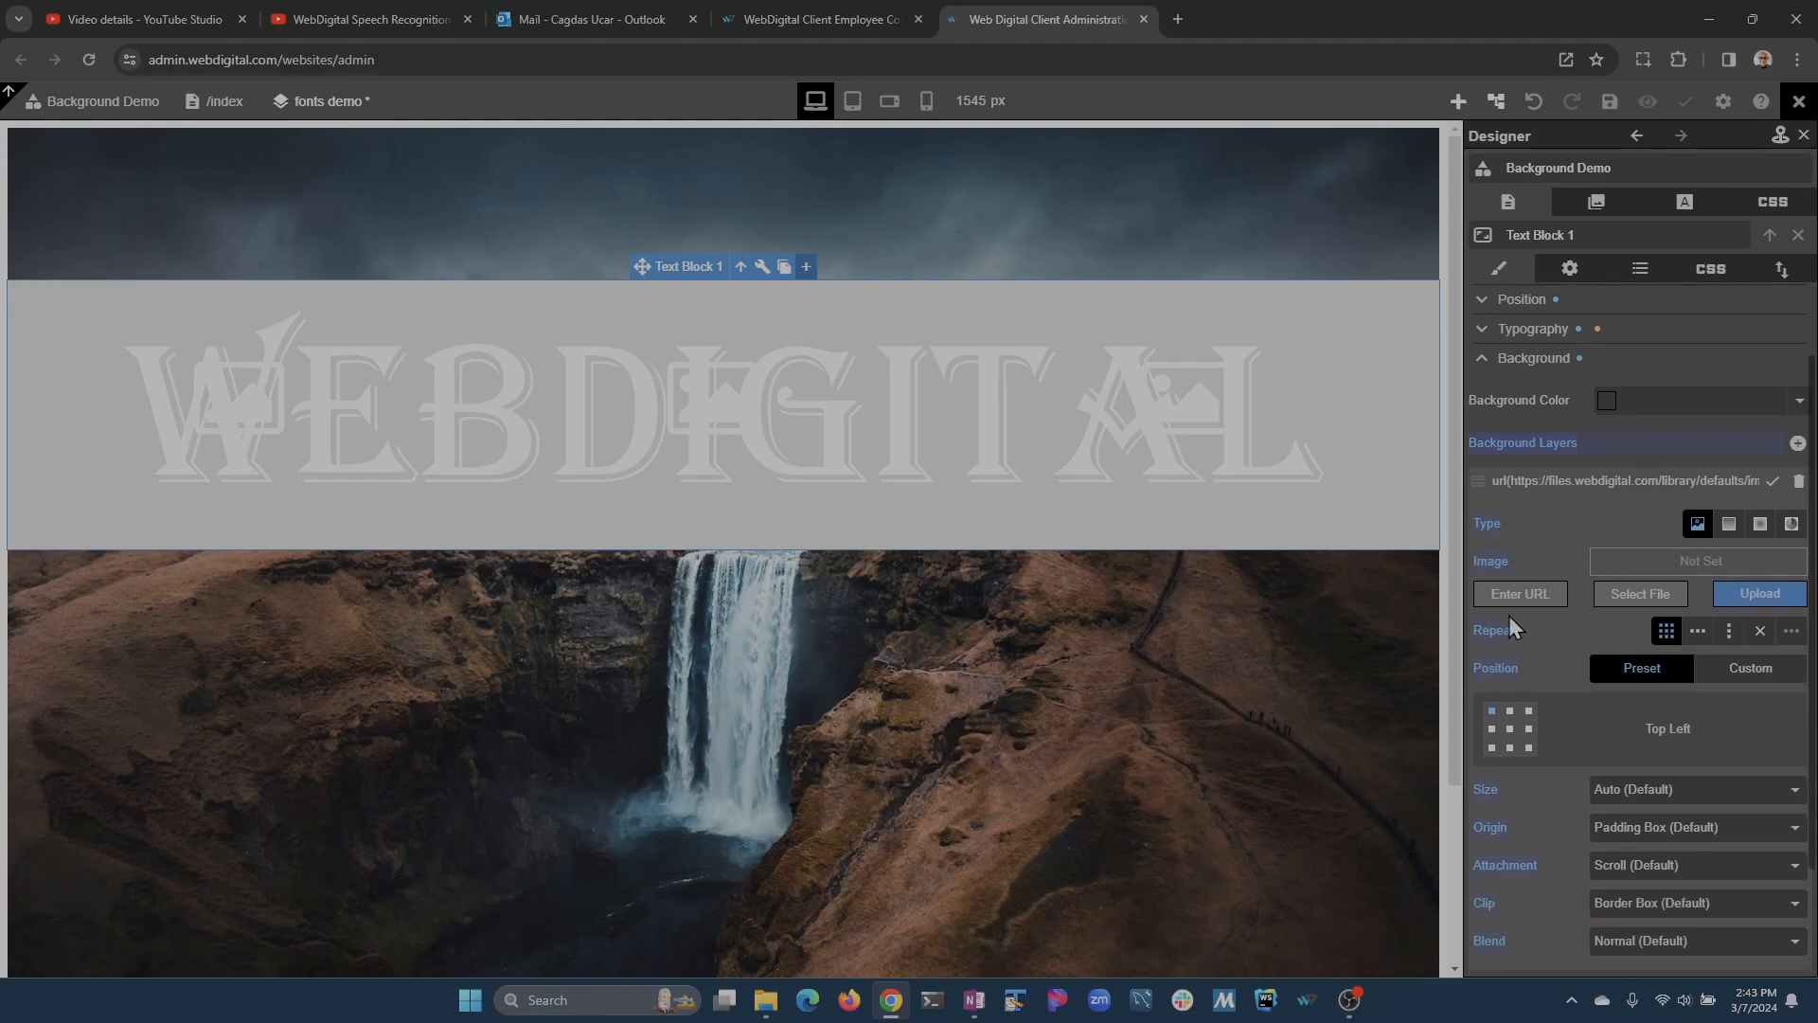
{"action": "left_click", "coordinate": [1729, 526]}
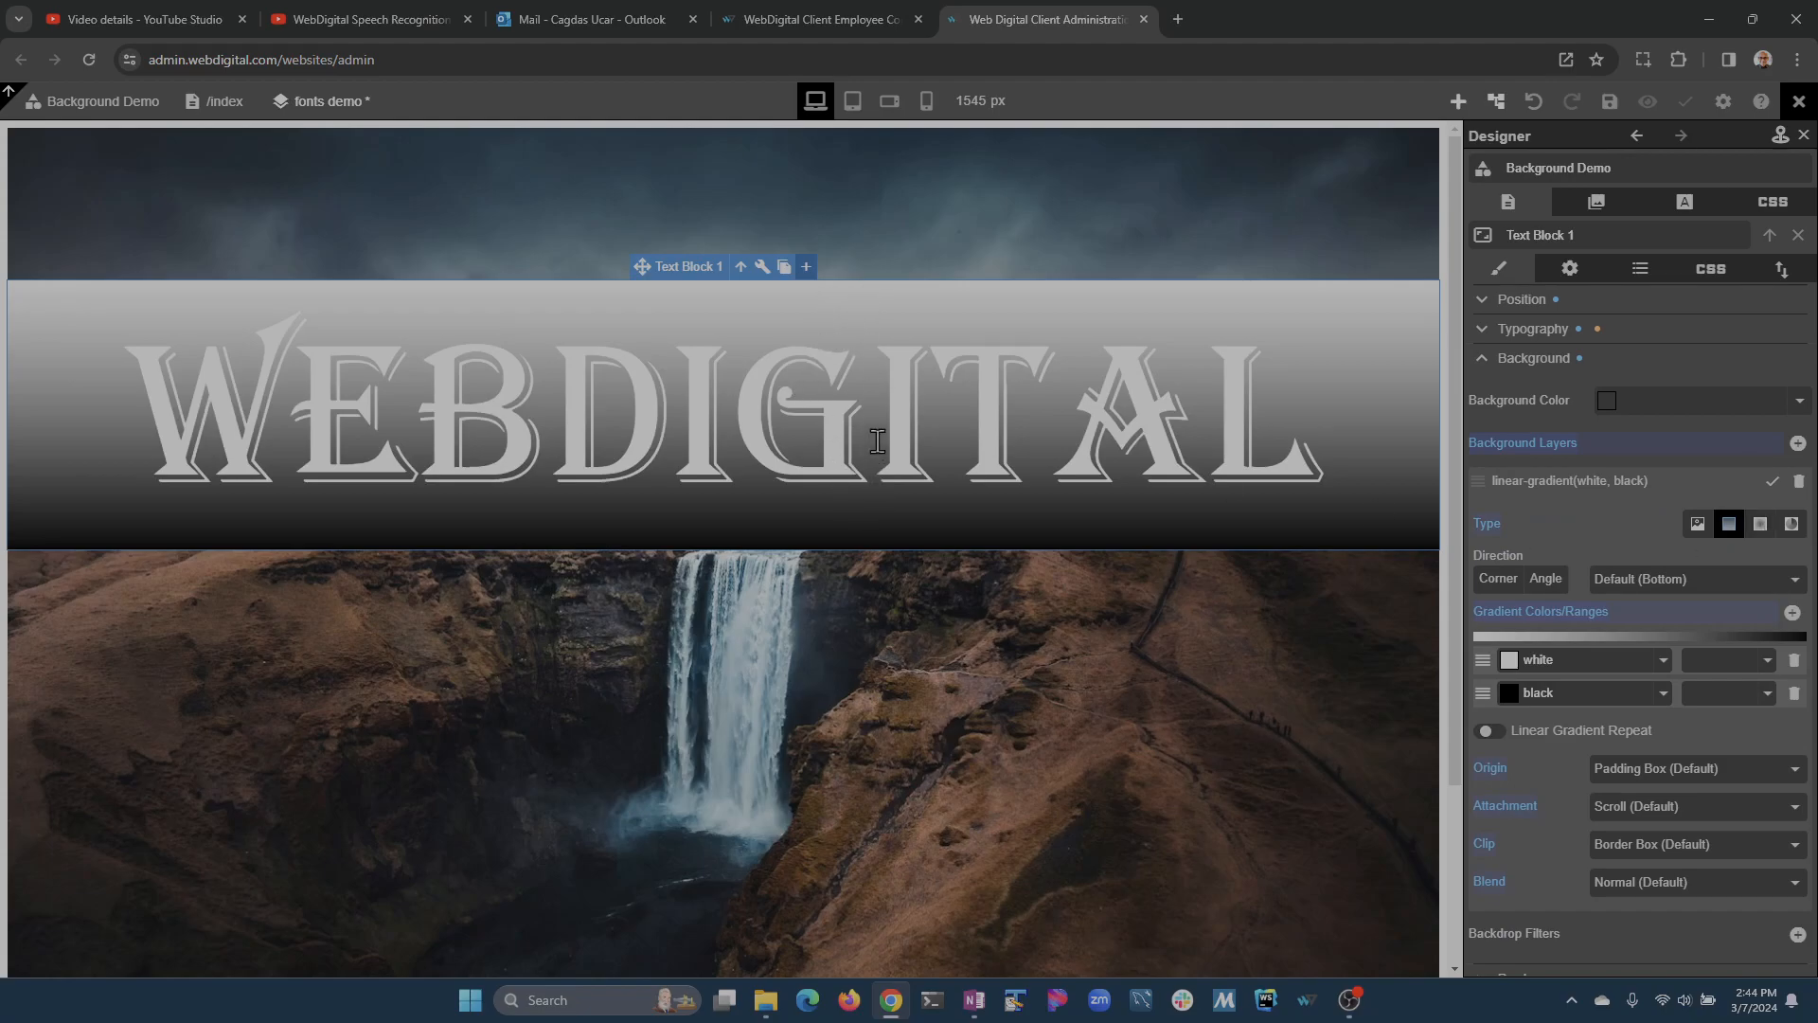
- Try the corner directions for the linear gradient and set its direction to an angle of 62 deg
{"action": "left_click", "coordinate": [1498, 582]}
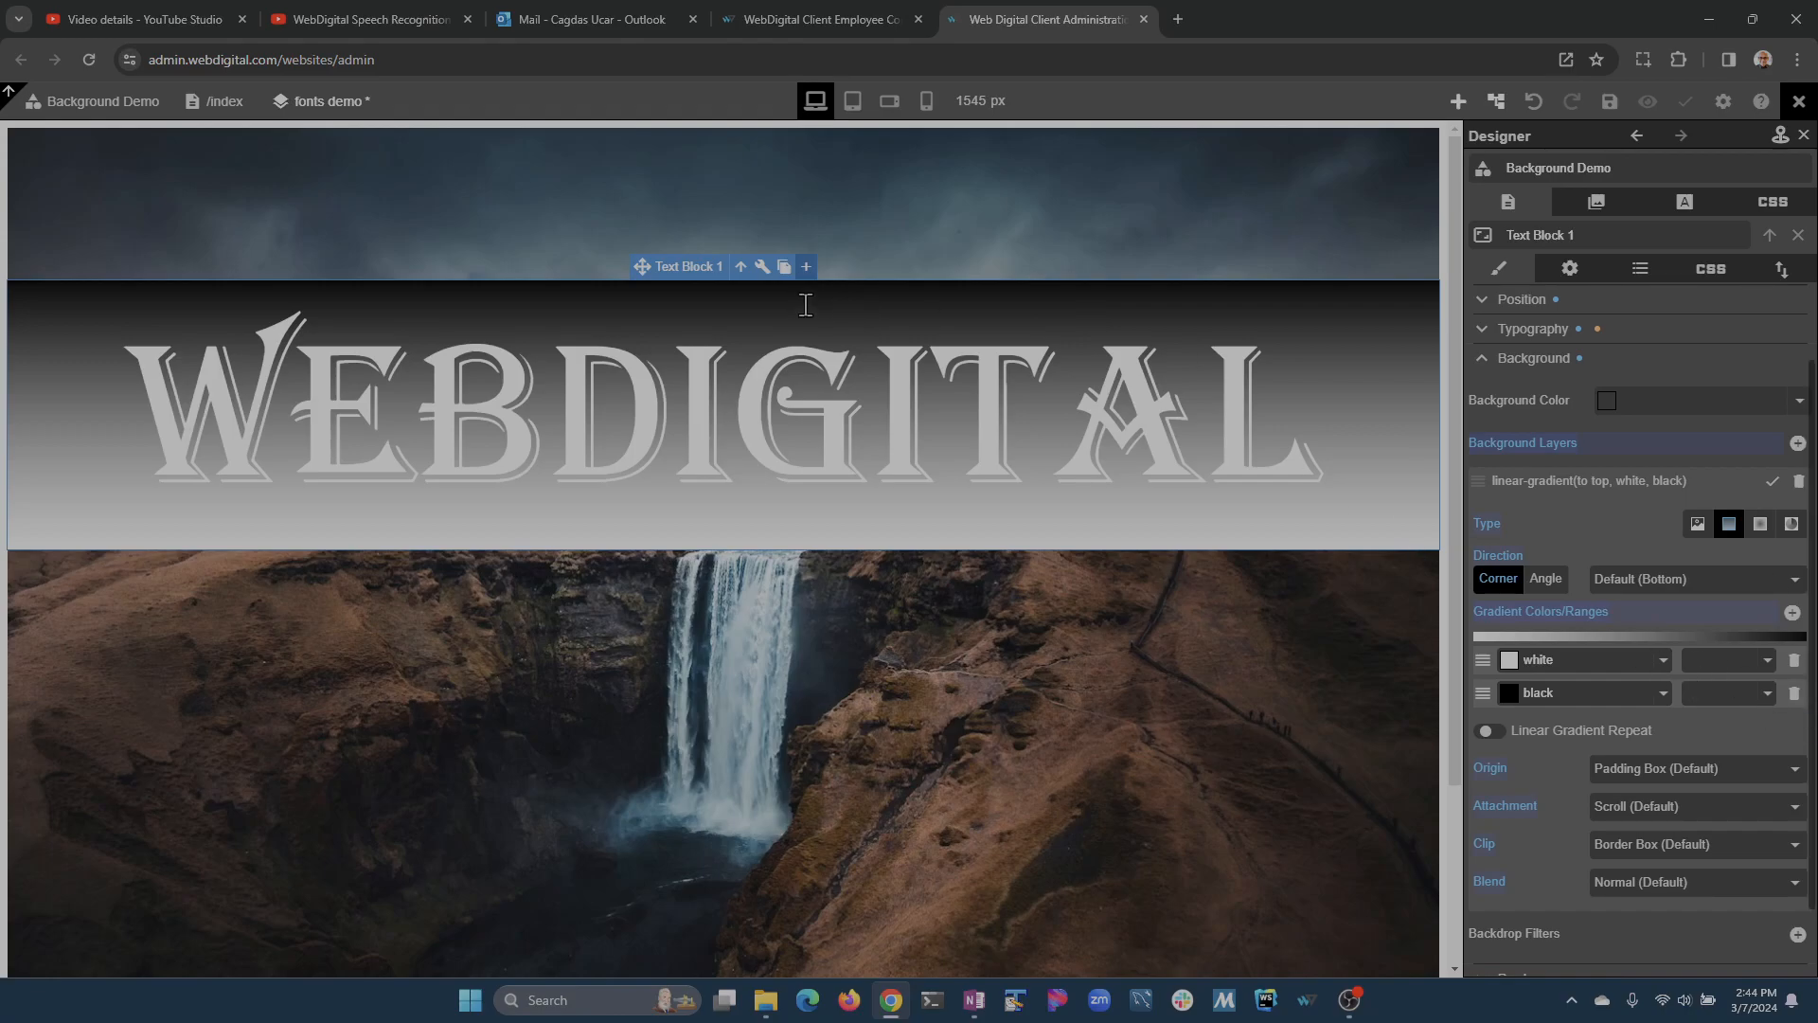
{"action": "left_click", "coordinate": [1722, 582]}
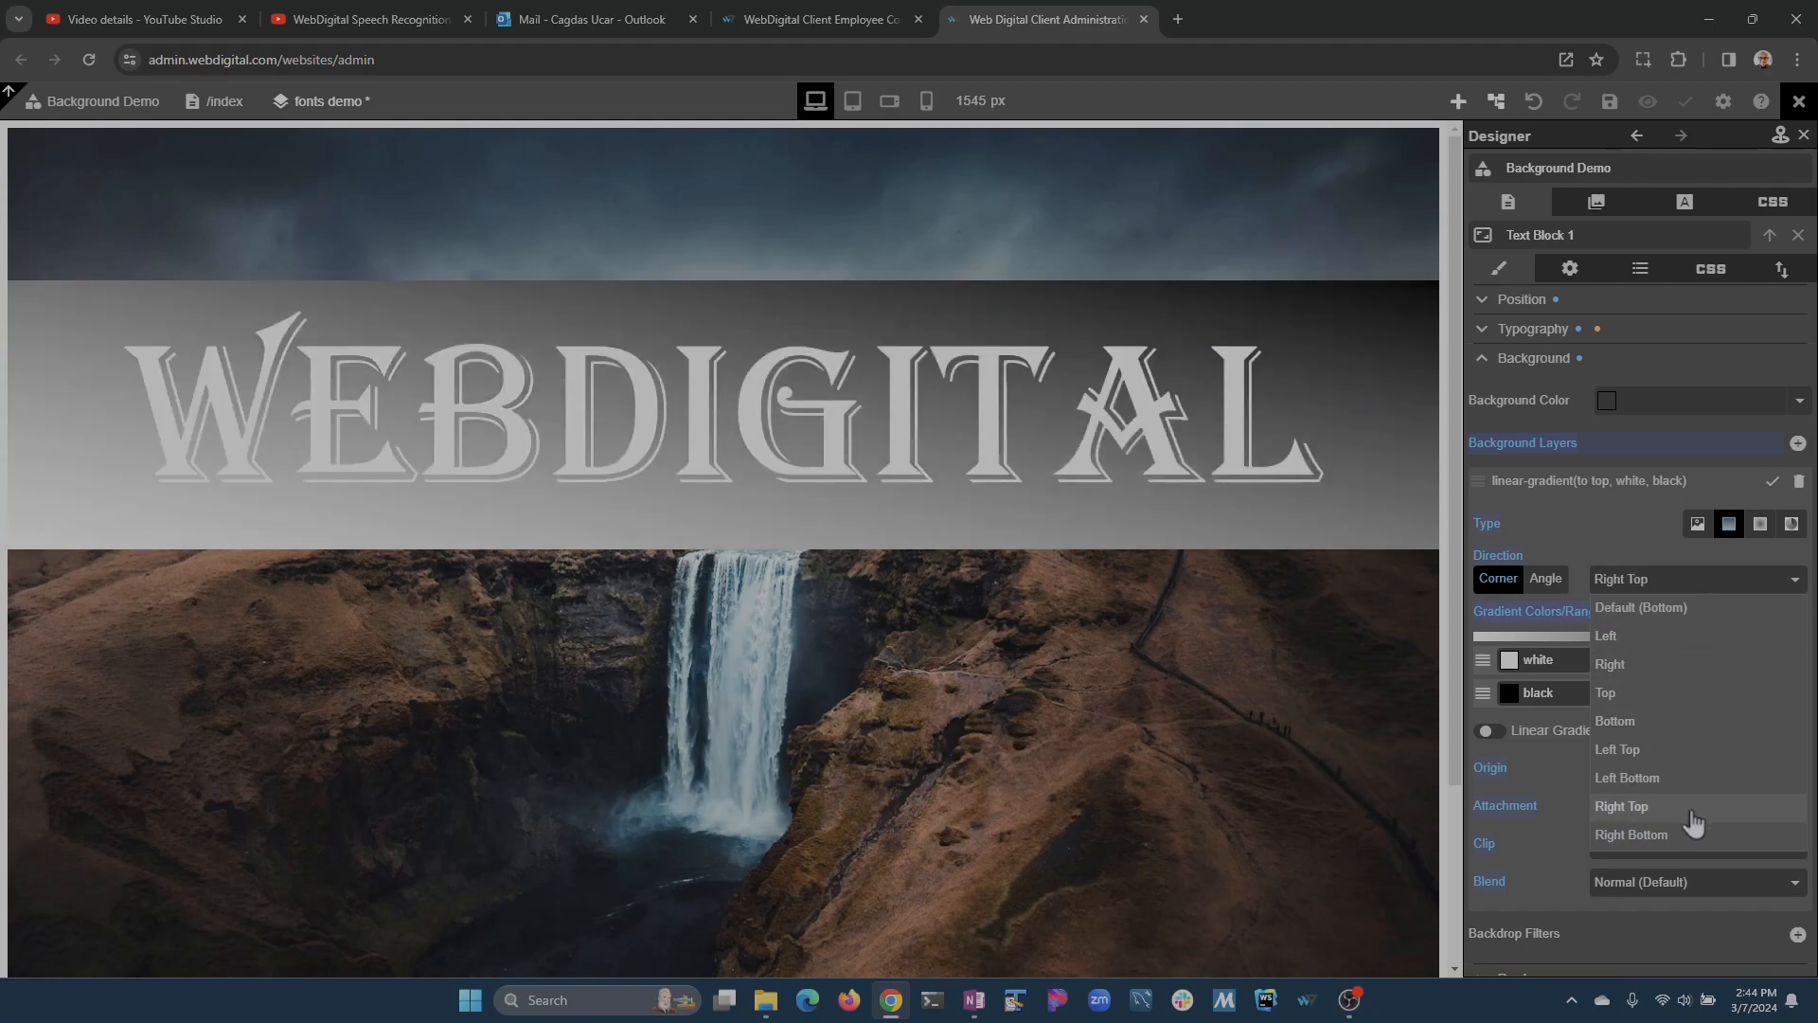
{"action": "left_click", "coordinate": [1541, 582]}
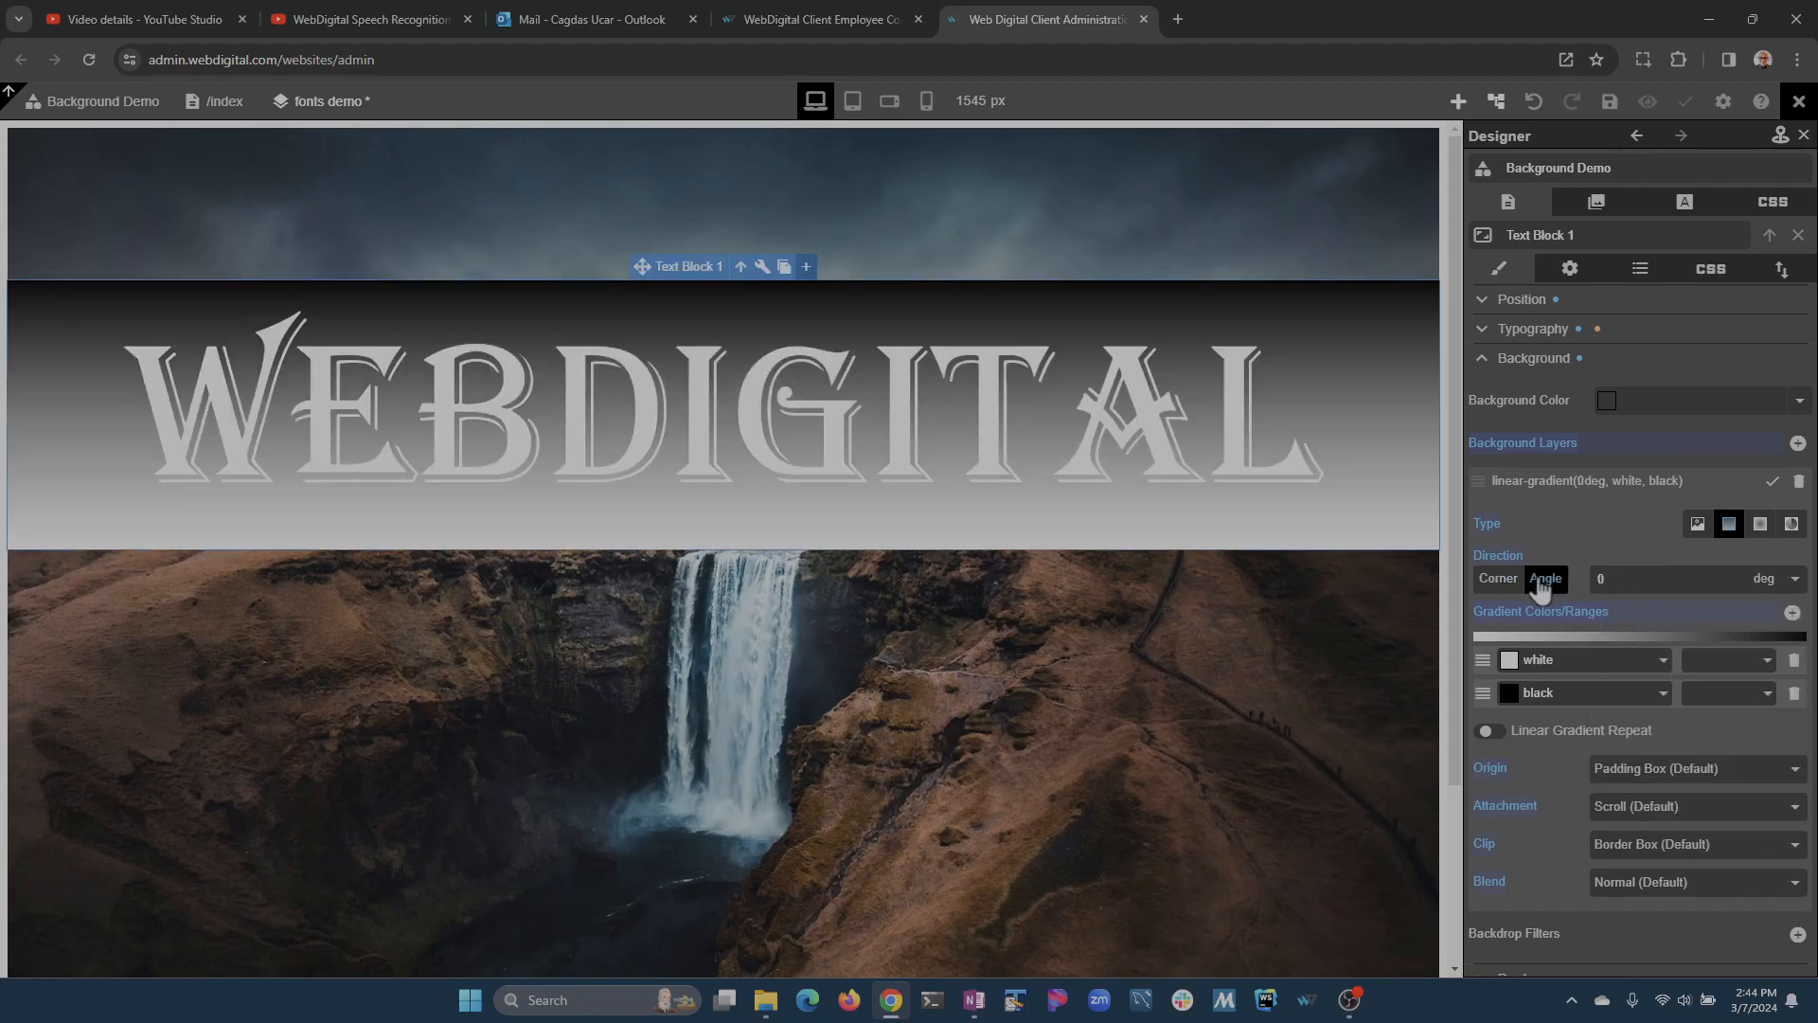
{"action": "mouse_move", "coordinate": [1609, 578]}
{"action": "left_mouse_down"}
{"action": "mouse_move", "coordinate": [1638, 599]}
{"action": "mouse_move", "coordinate": [1591, 602]}
{"action": "left_mouse_up"}
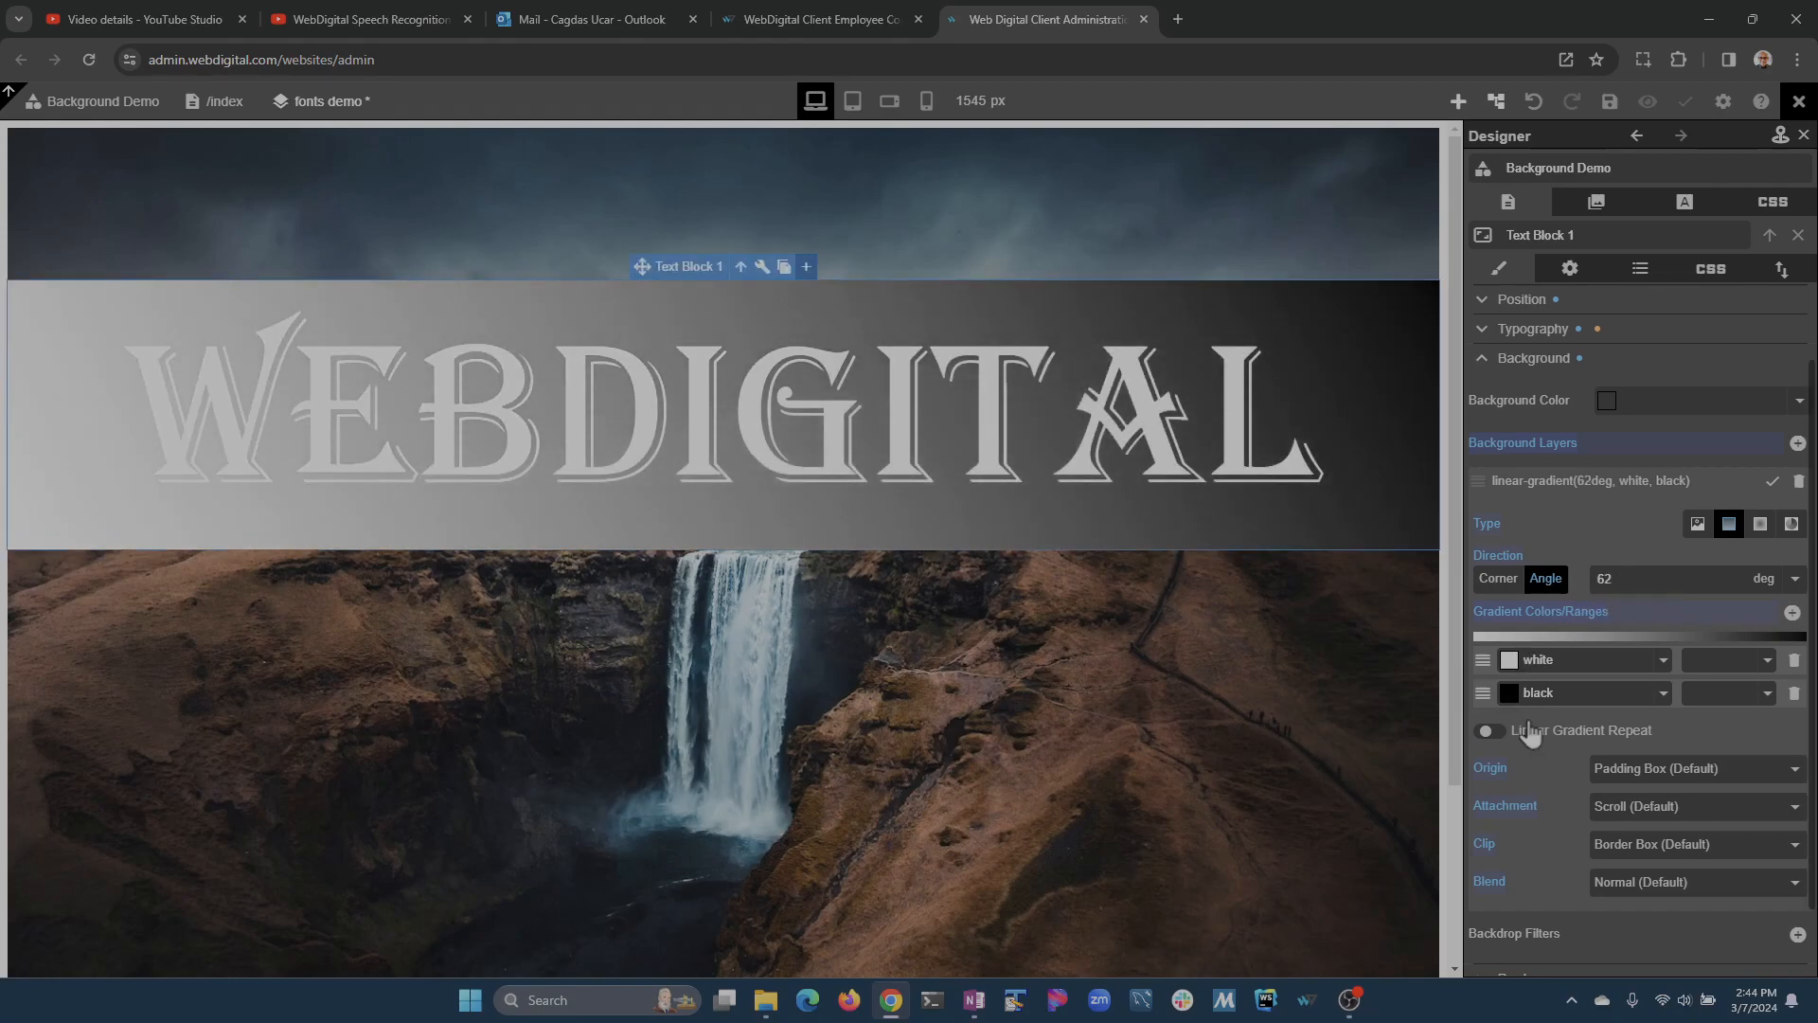
- Add a third colour to the gradient and remove it again
{"action": "left_click", "coordinate": [1767, 637]}
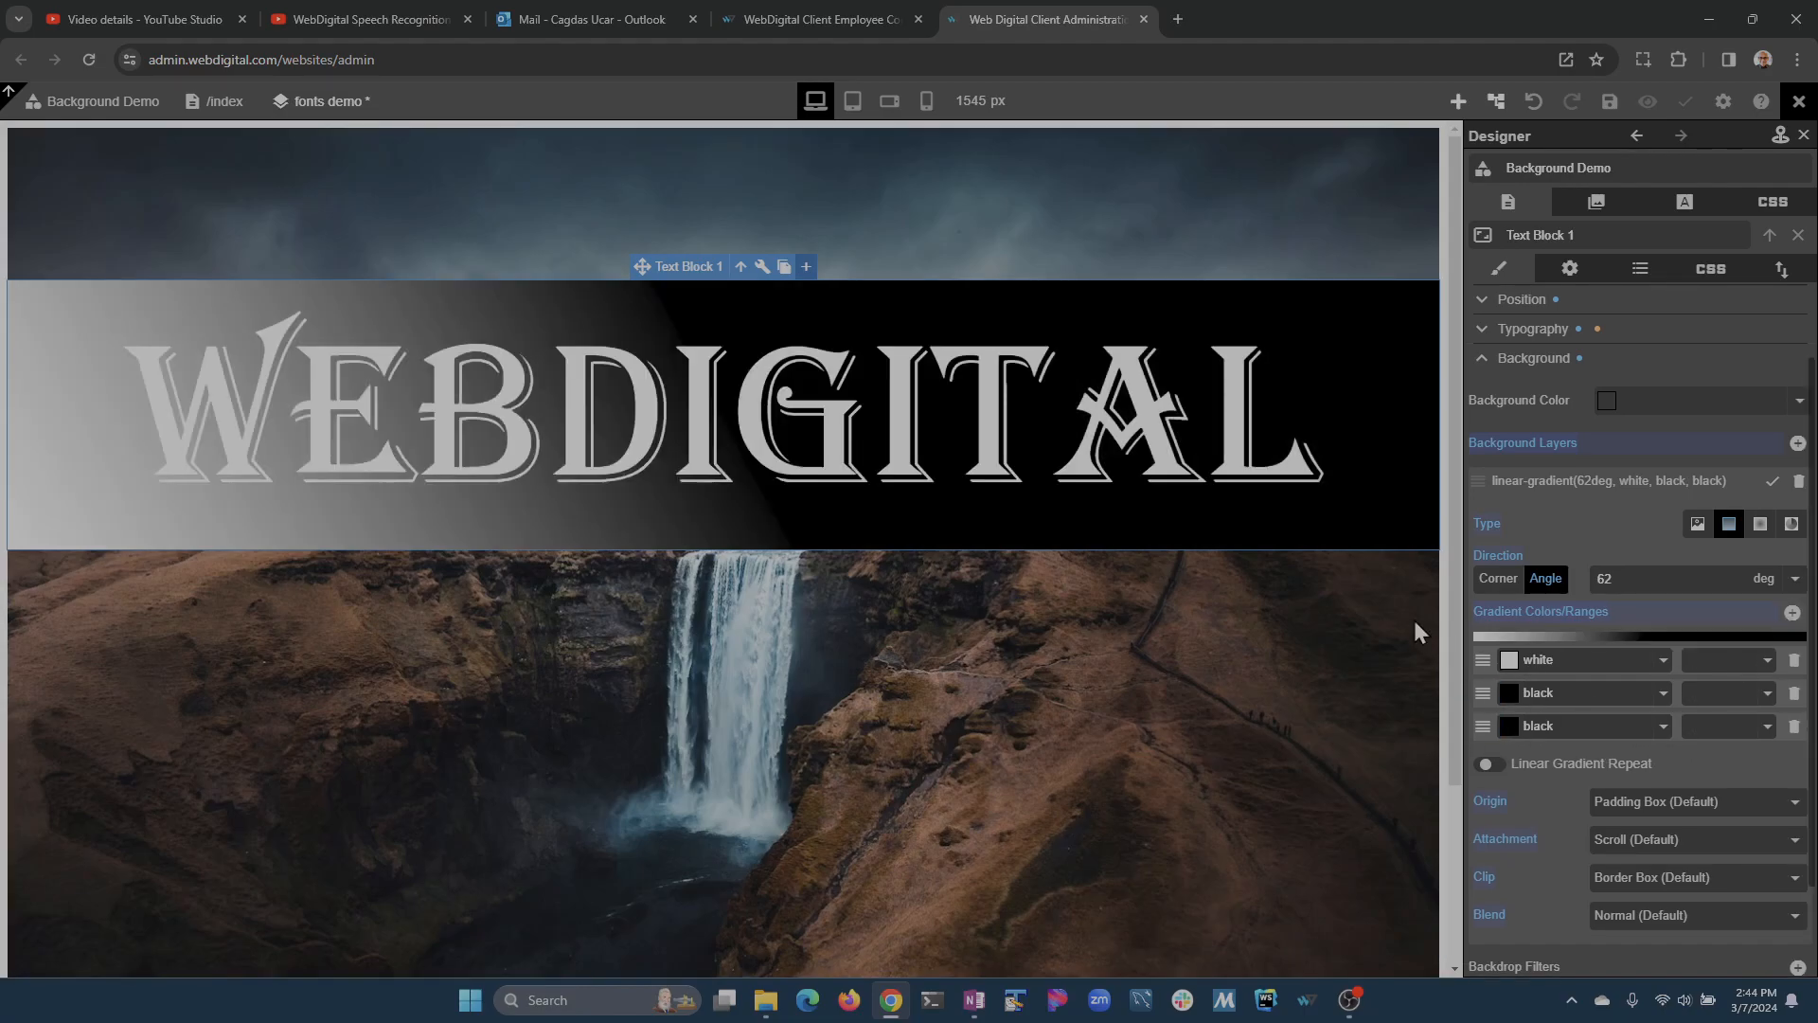
{"action": "left_click", "coordinate": [1793, 727]}
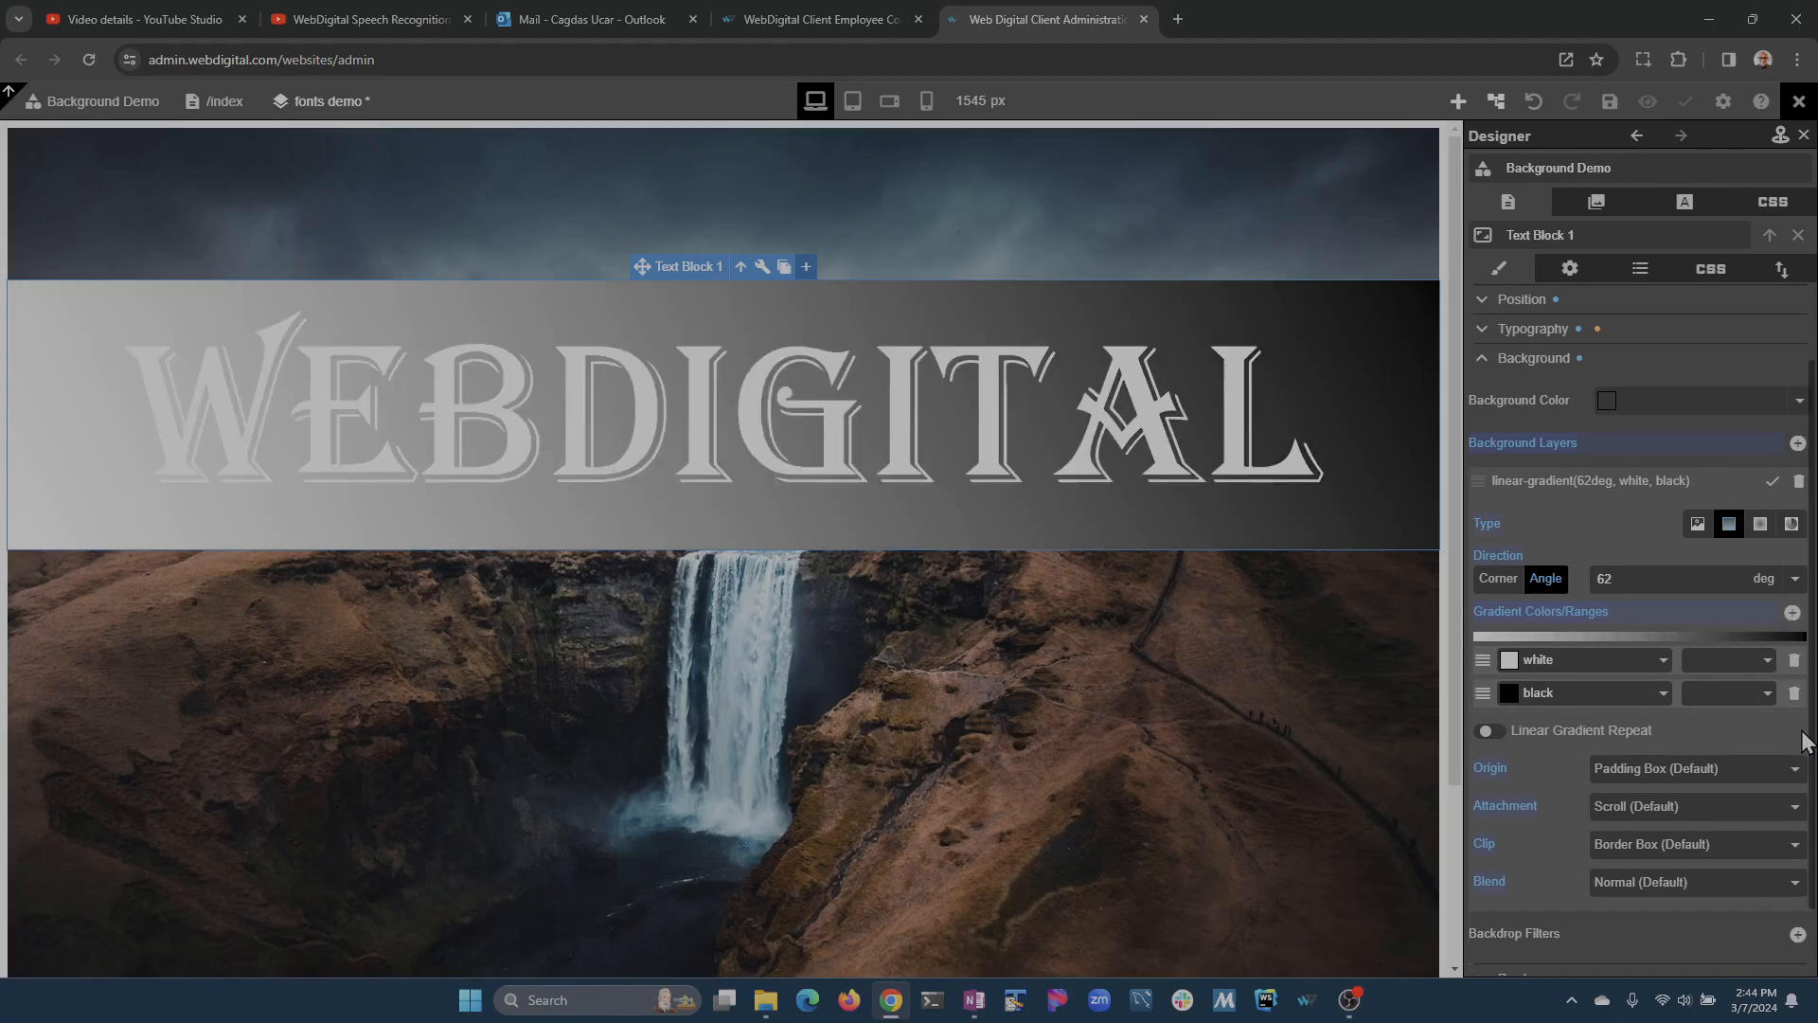
- Make the gradient repeat in the default direction with white at 0% and black at 25%
{"action": "left_click", "coordinate": [1502, 735]}
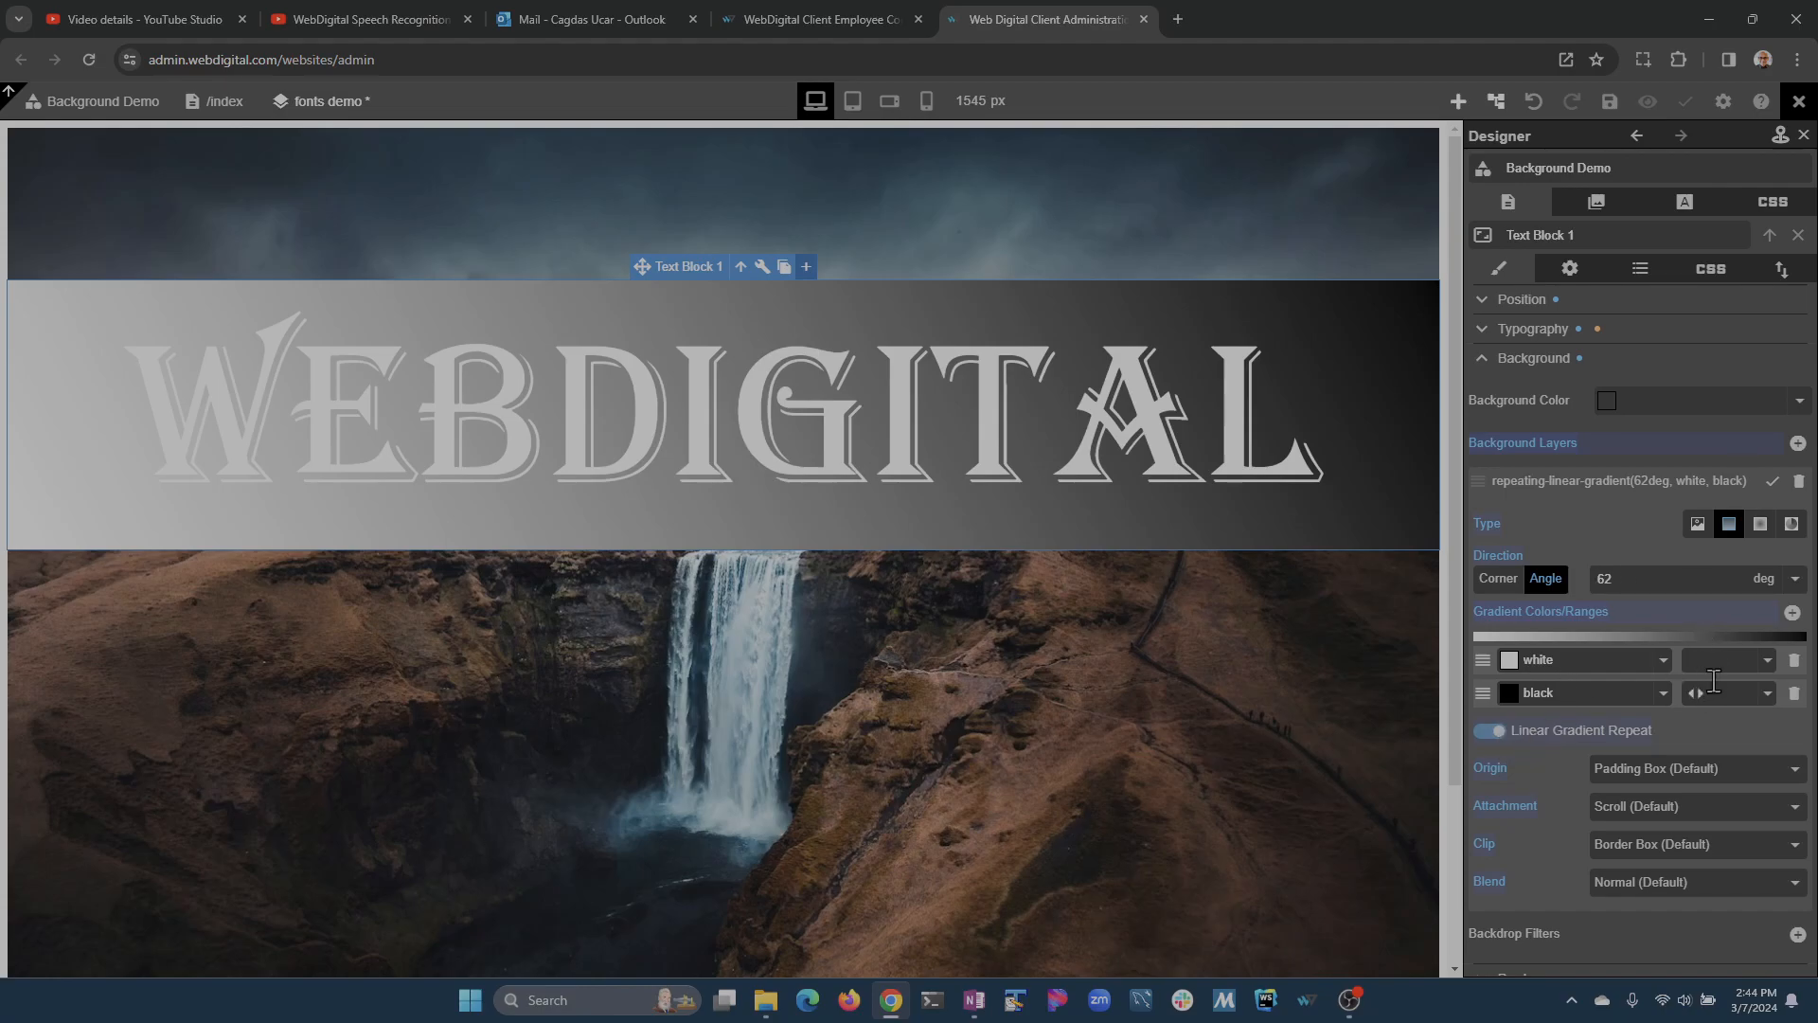
{"action": "left_click", "coordinate": [1551, 584]}
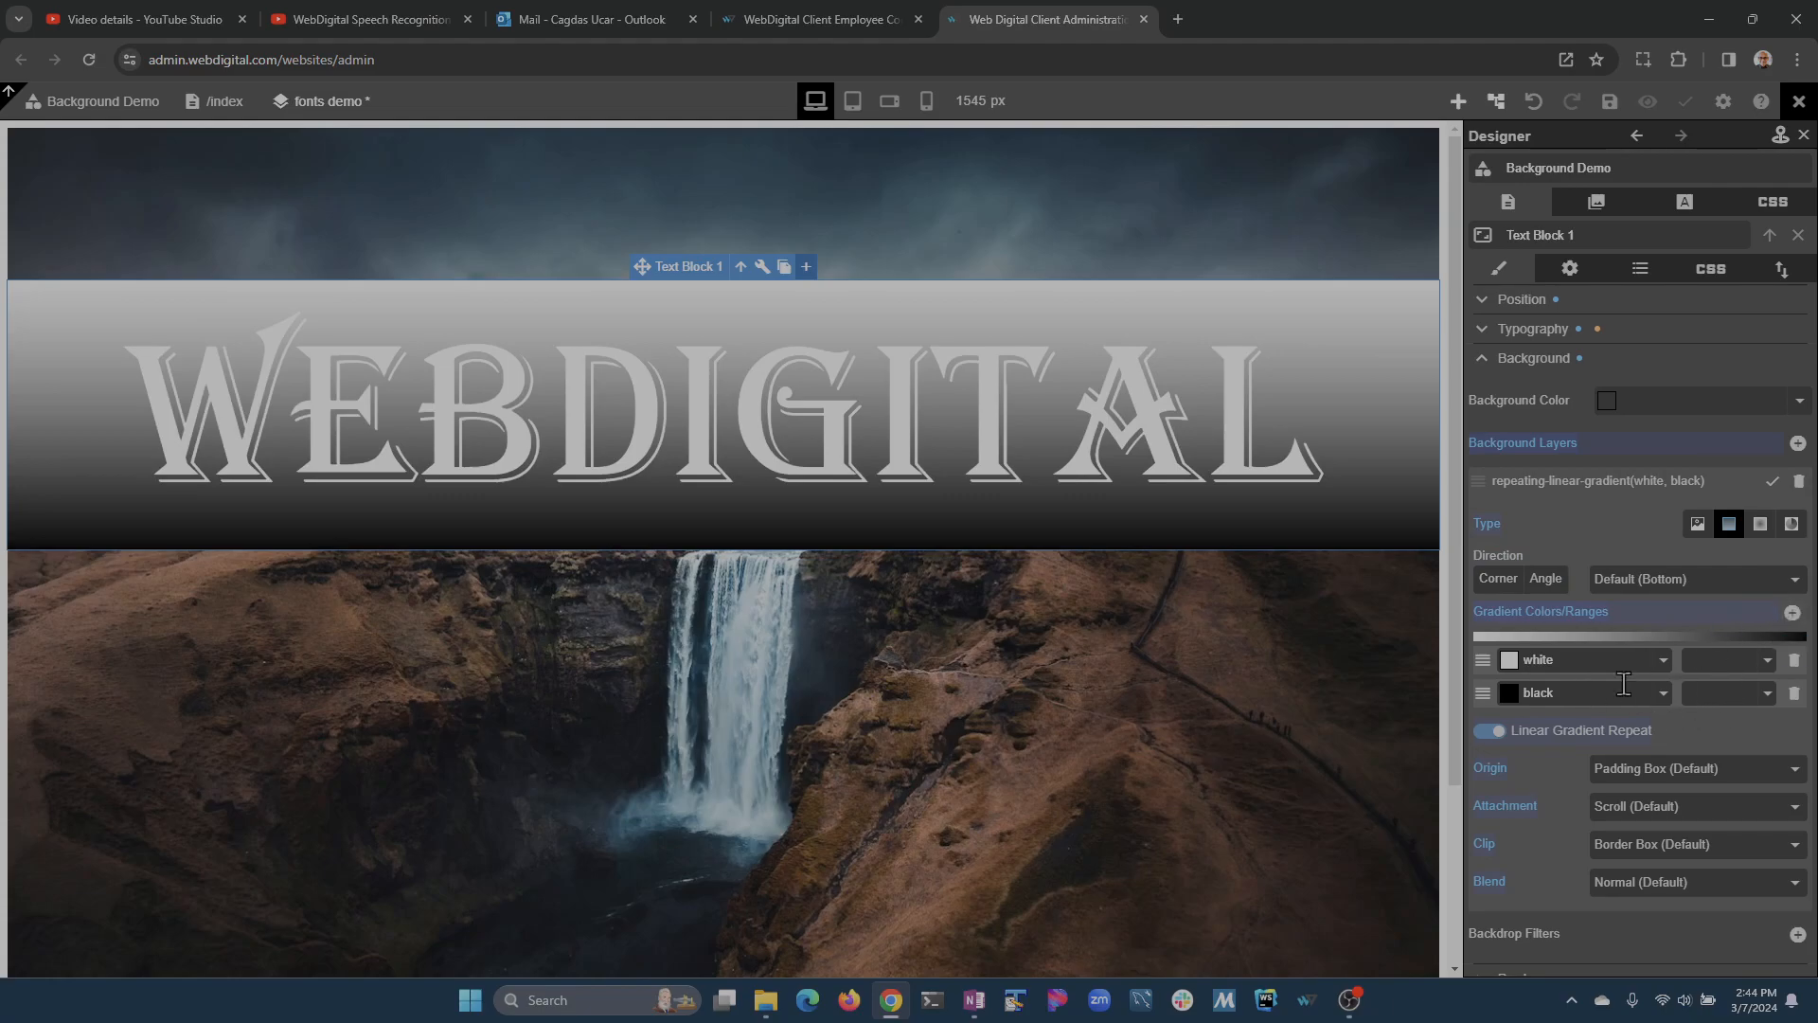
{"action": "left_click_drag", "start_coordinate": [1704, 660], "coordinate": [1702, 699]}
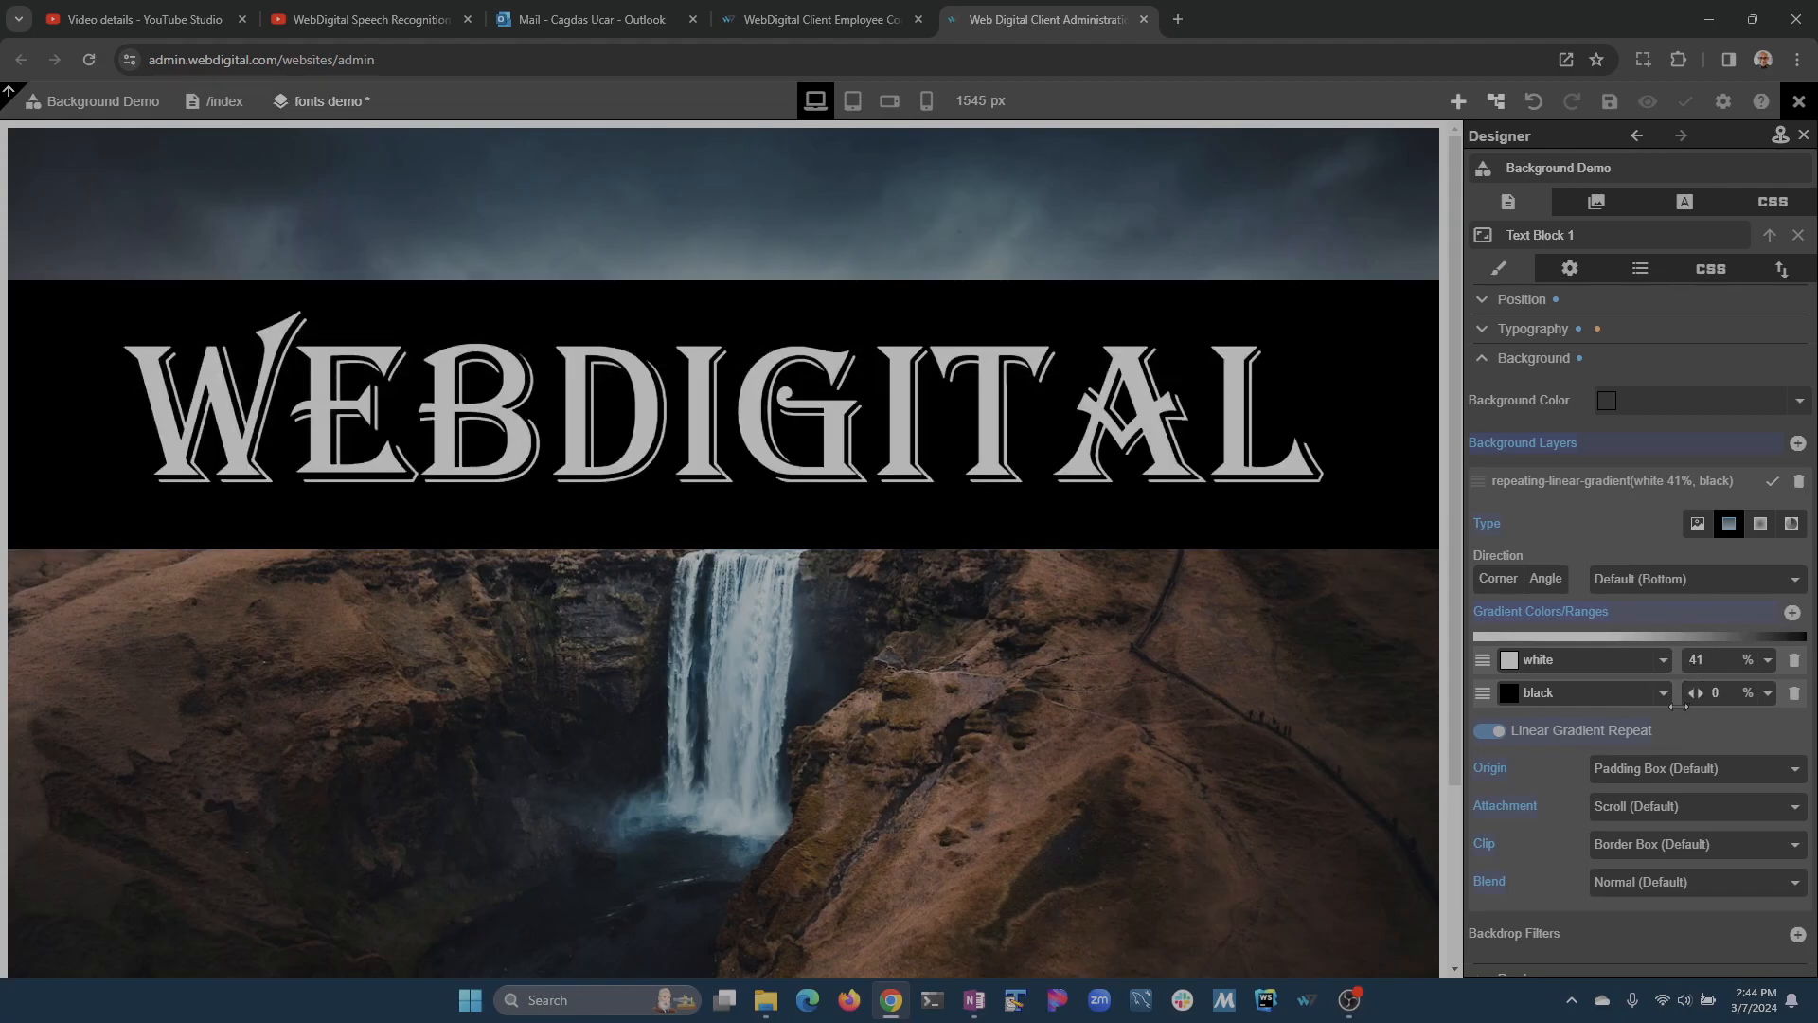
{"action": "left_click_drag", "start_coordinate": [1730, 705], "coordinate": [1671, 706]}
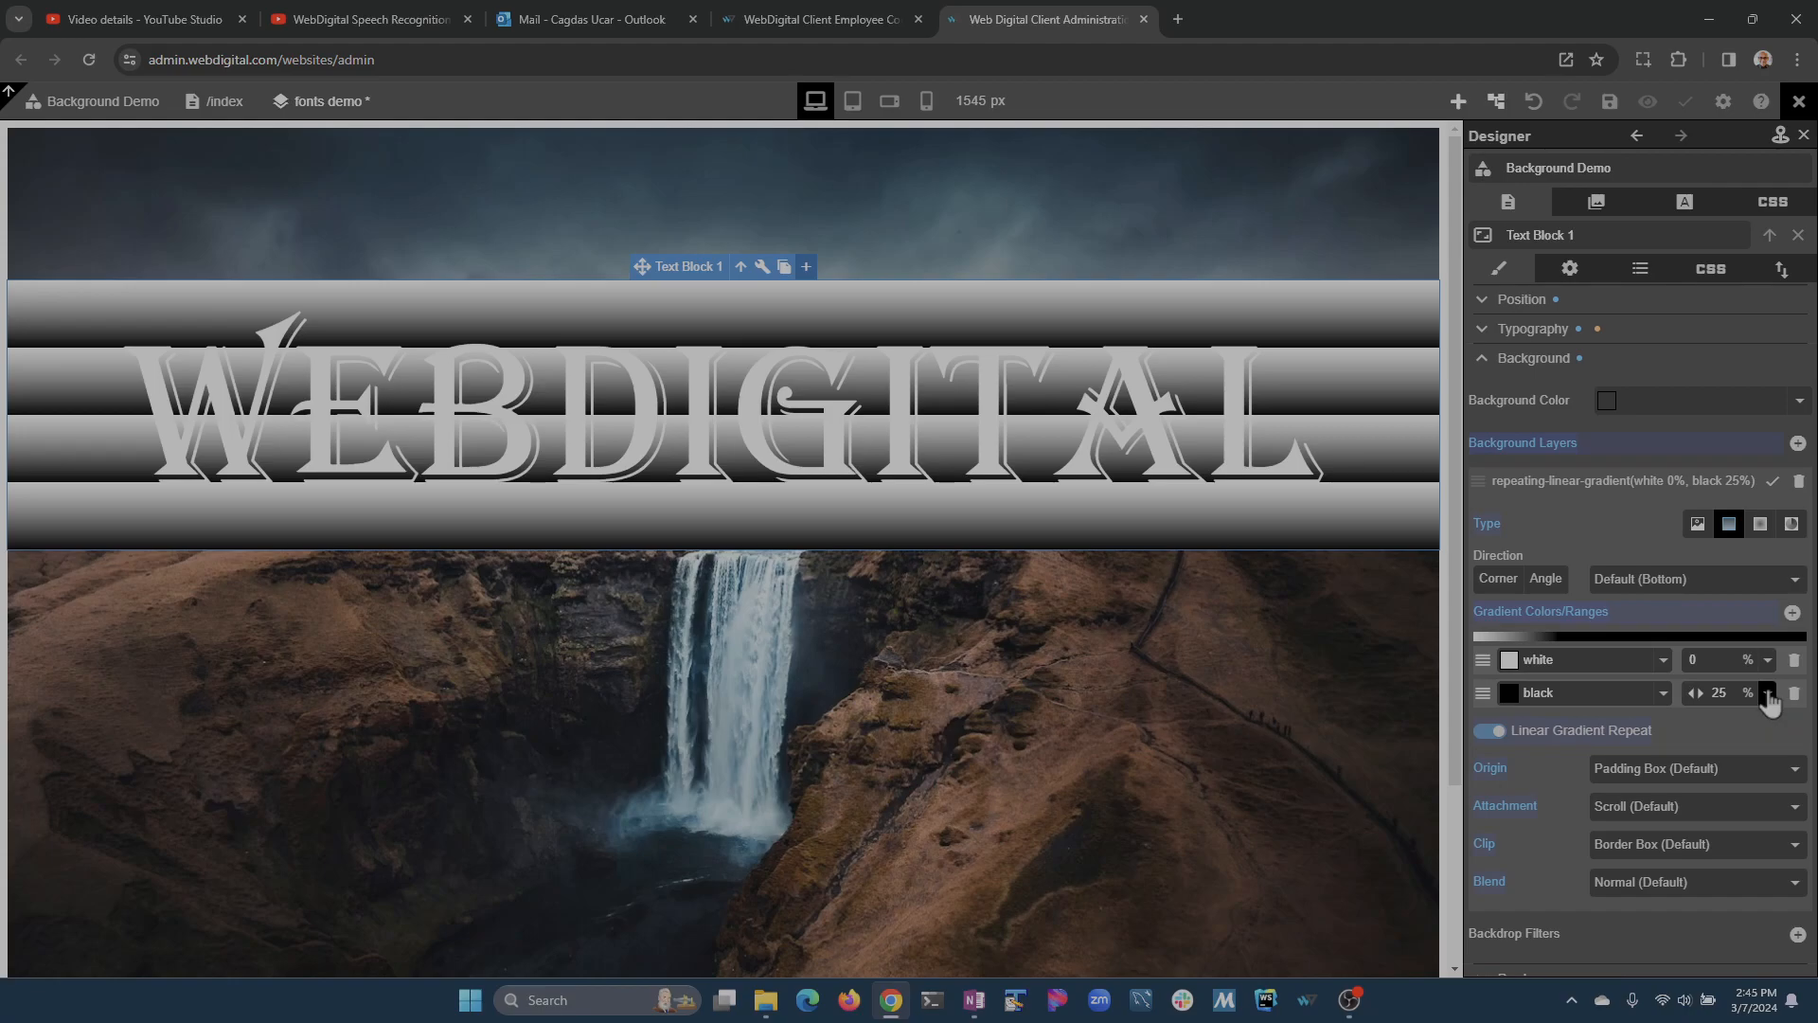
- Turn off the linear gradient repeat and set the white and black positions to Not Specified
{"action": "left_click", "coordinate": [1489, 731]}
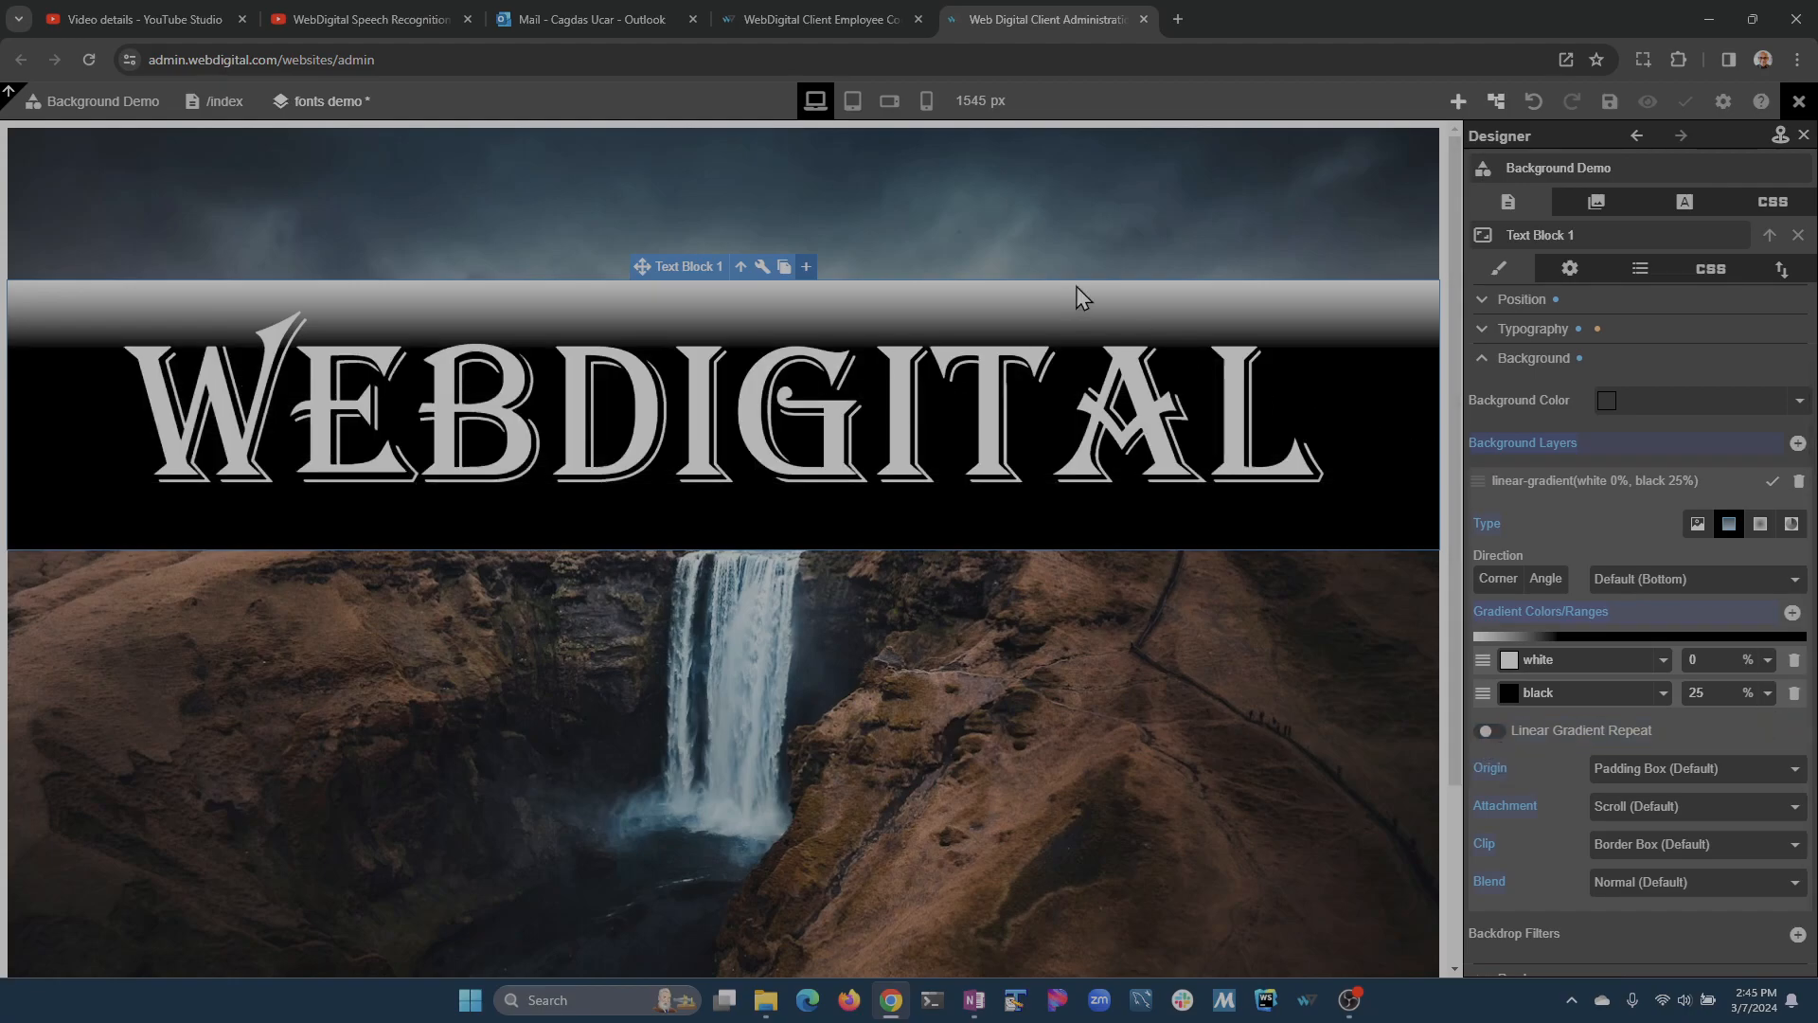
{"action": "left_click", "coordinate": [1768, 693]}
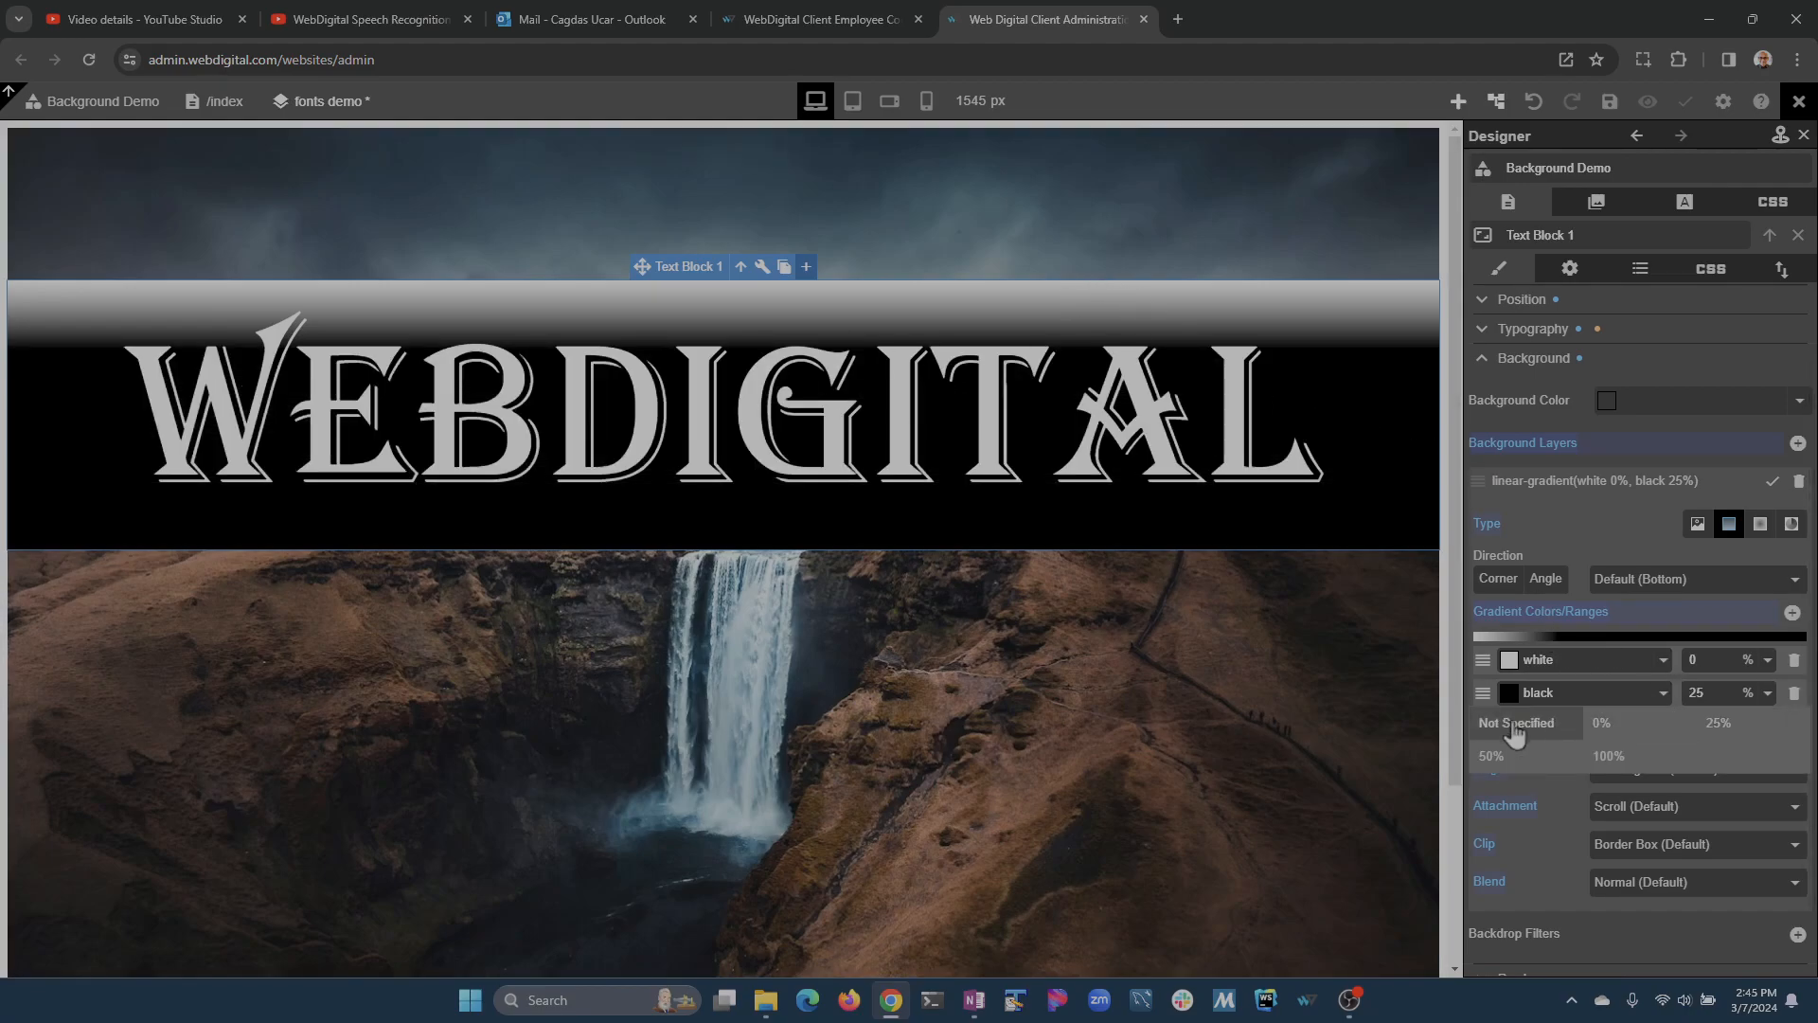
{"action": "left_click", "coordinate": [1516, 724]}
{"action": "left_click", "coordinate": [1767, 659]}
{"action": "left_click", "coordinate": [1521, 691]}
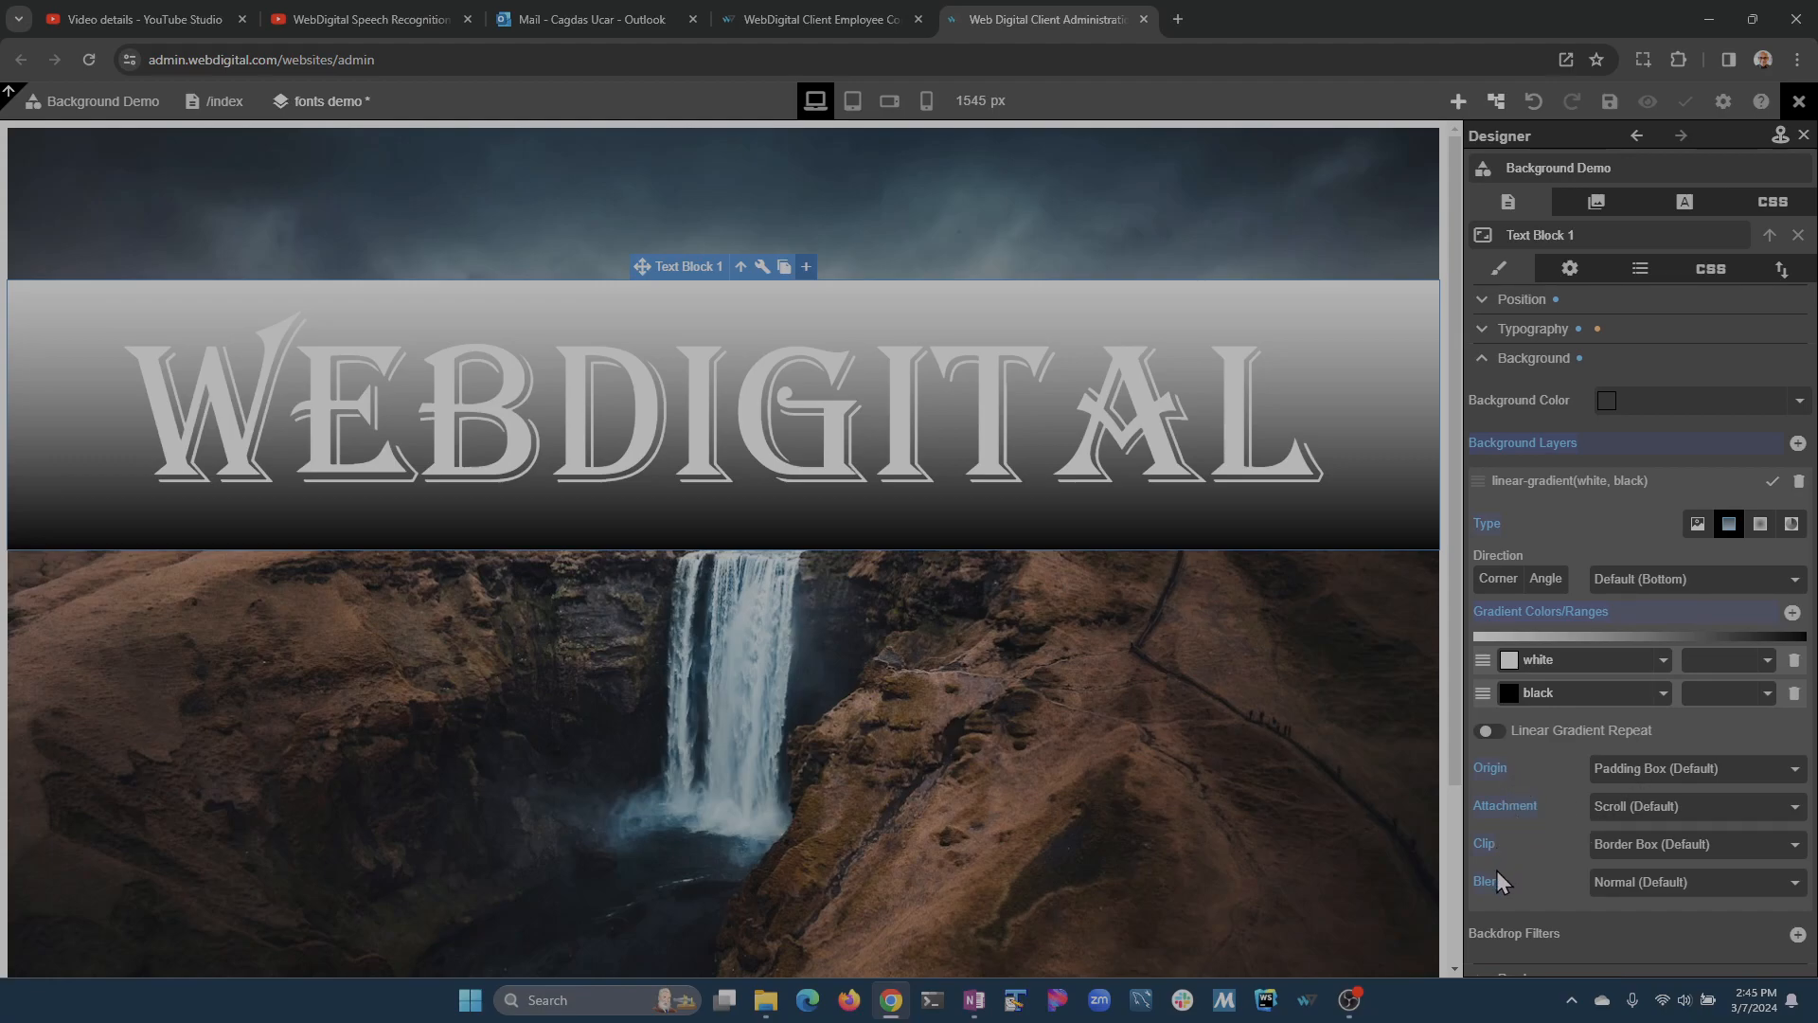
- Set the gradient layer's origin to Content Box after trying the other origin options
{"action": "left_click", "coordinate": [1650, 772]}
{"action": "left_click", "coordinate": [1669, 831]}
{"action": "left_click", "coordinate": [1677, 793]}
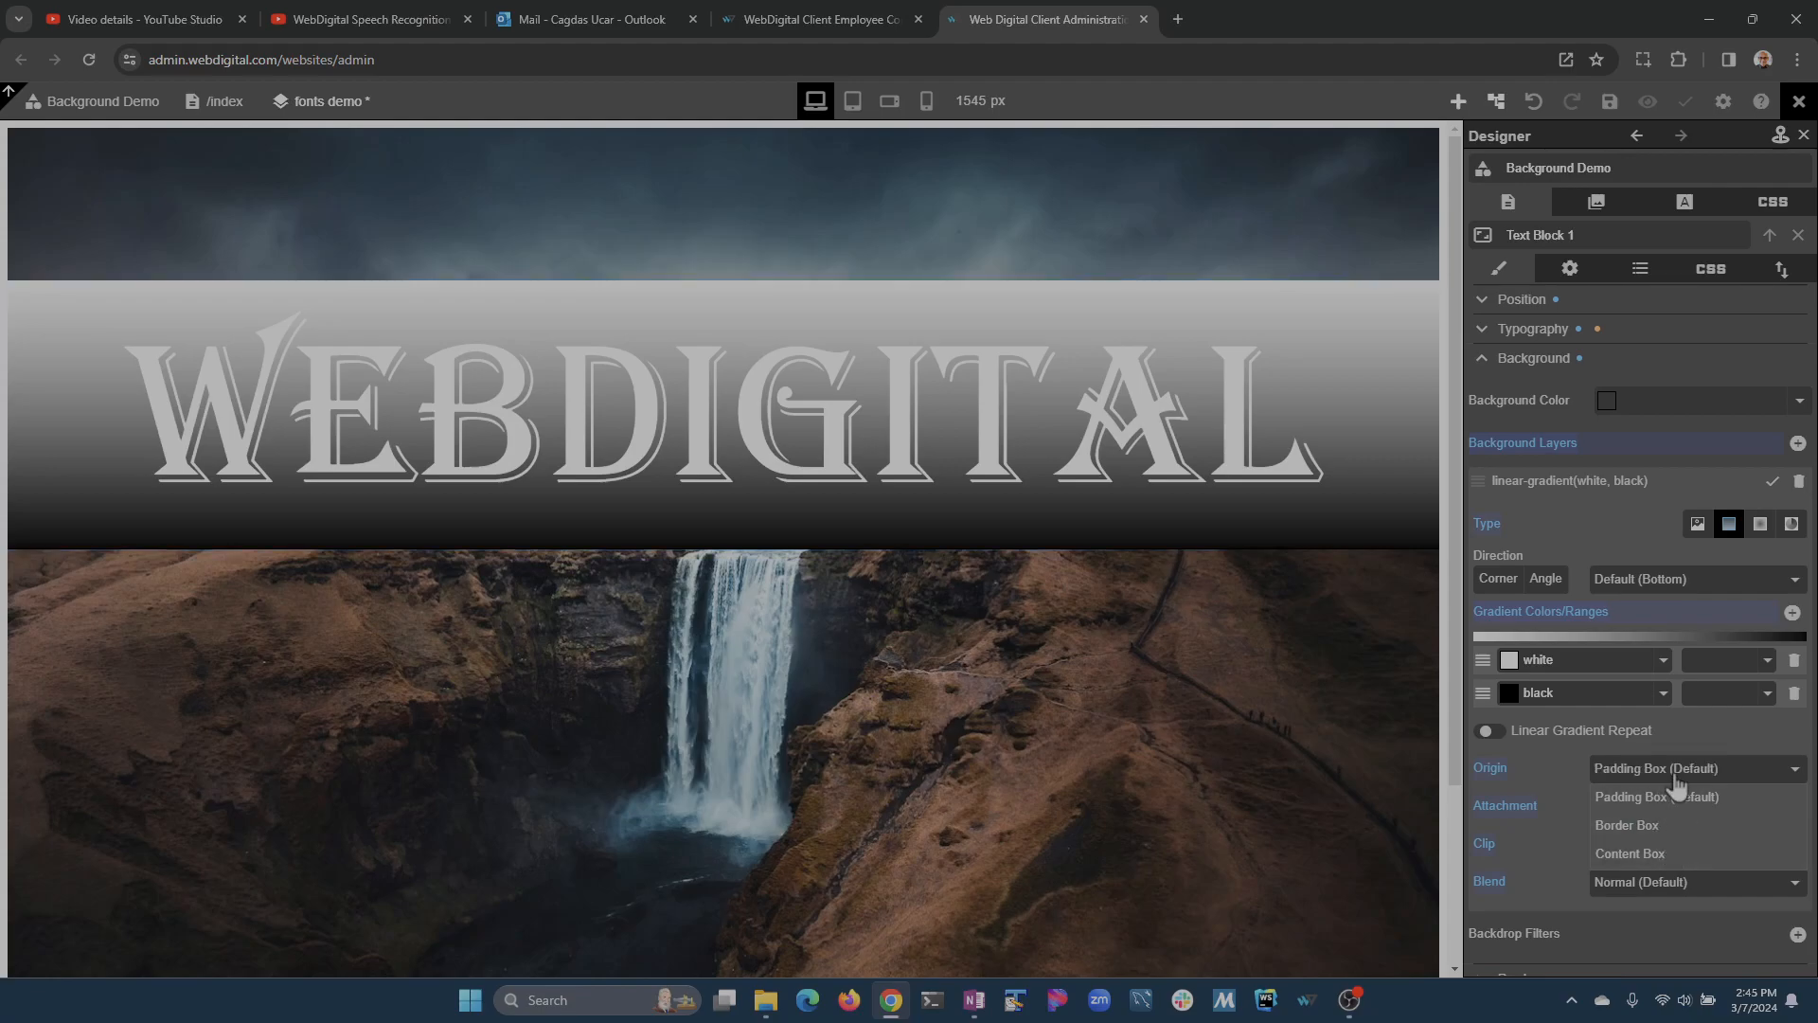
{"action": "left_click", "coordinate": [1676, 773]}
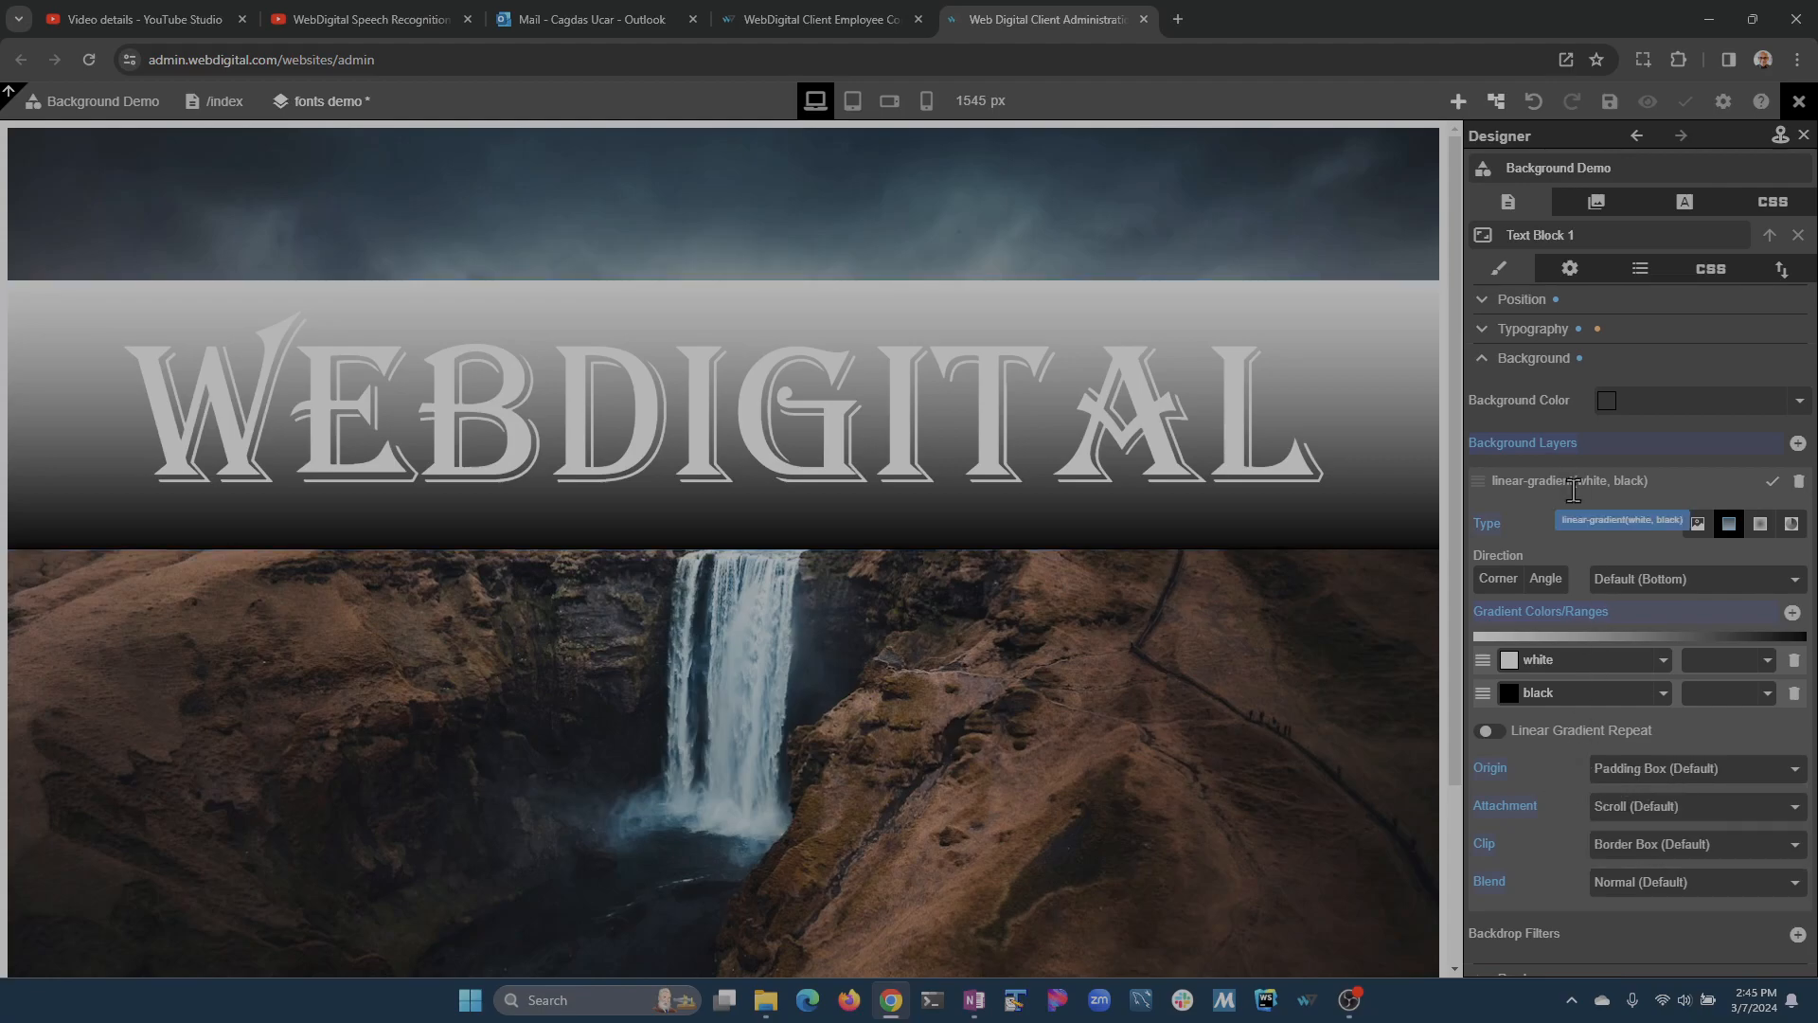
{"action": "left_click", "coordinate": [1650, 772]}
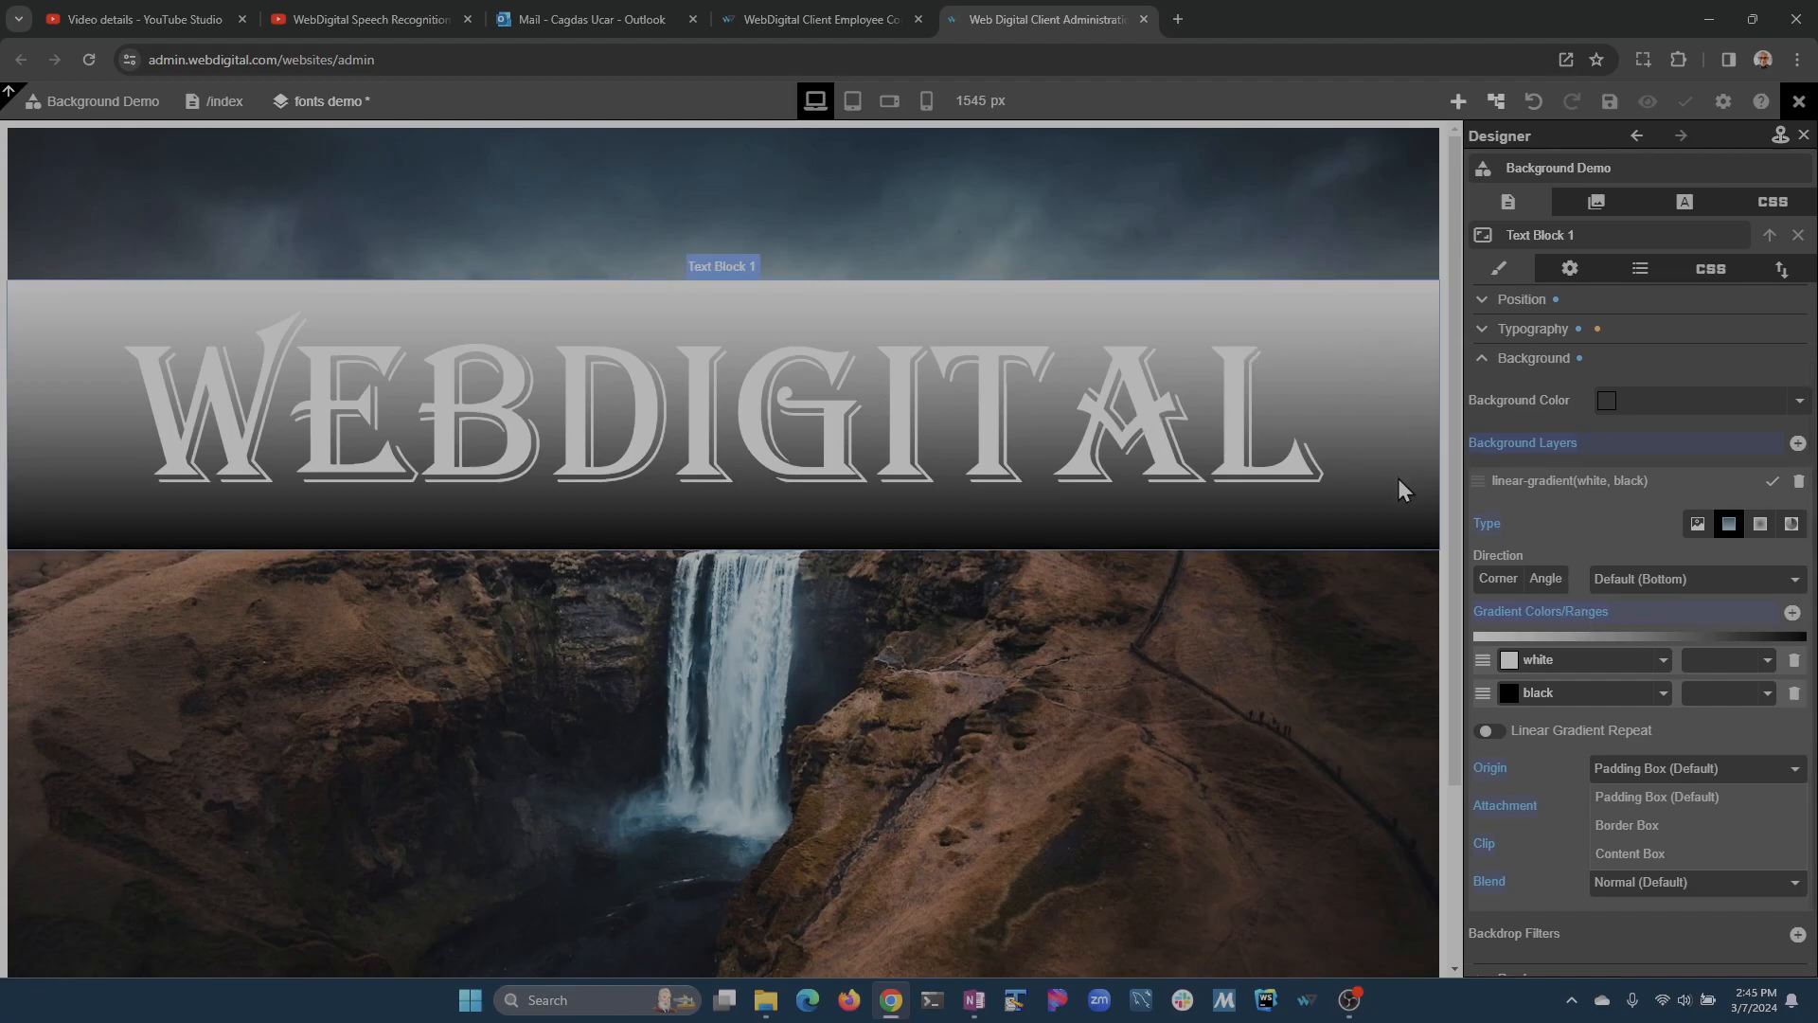
{"action": "left_click", "coordinate": [1627, 825]}
{"action": "left_click", "coordinate": [1705, 854]}
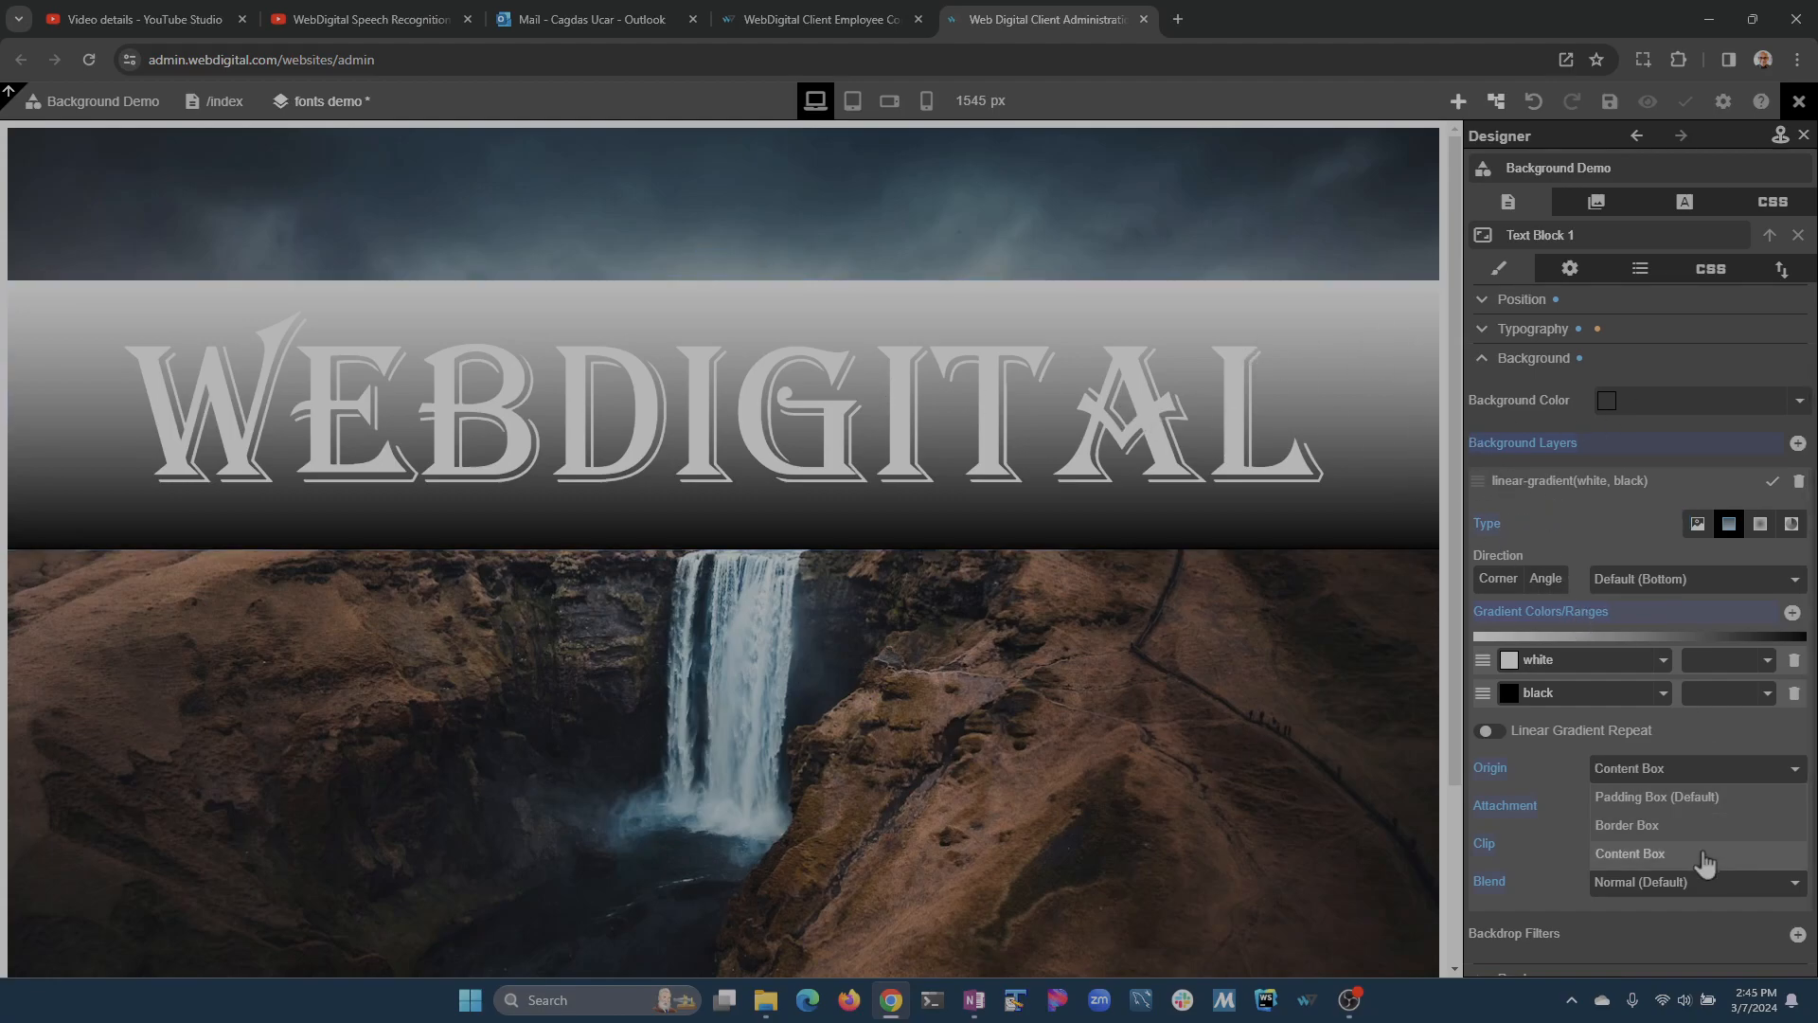
{"action": "left_click", "coordinate": [1705, 857]}
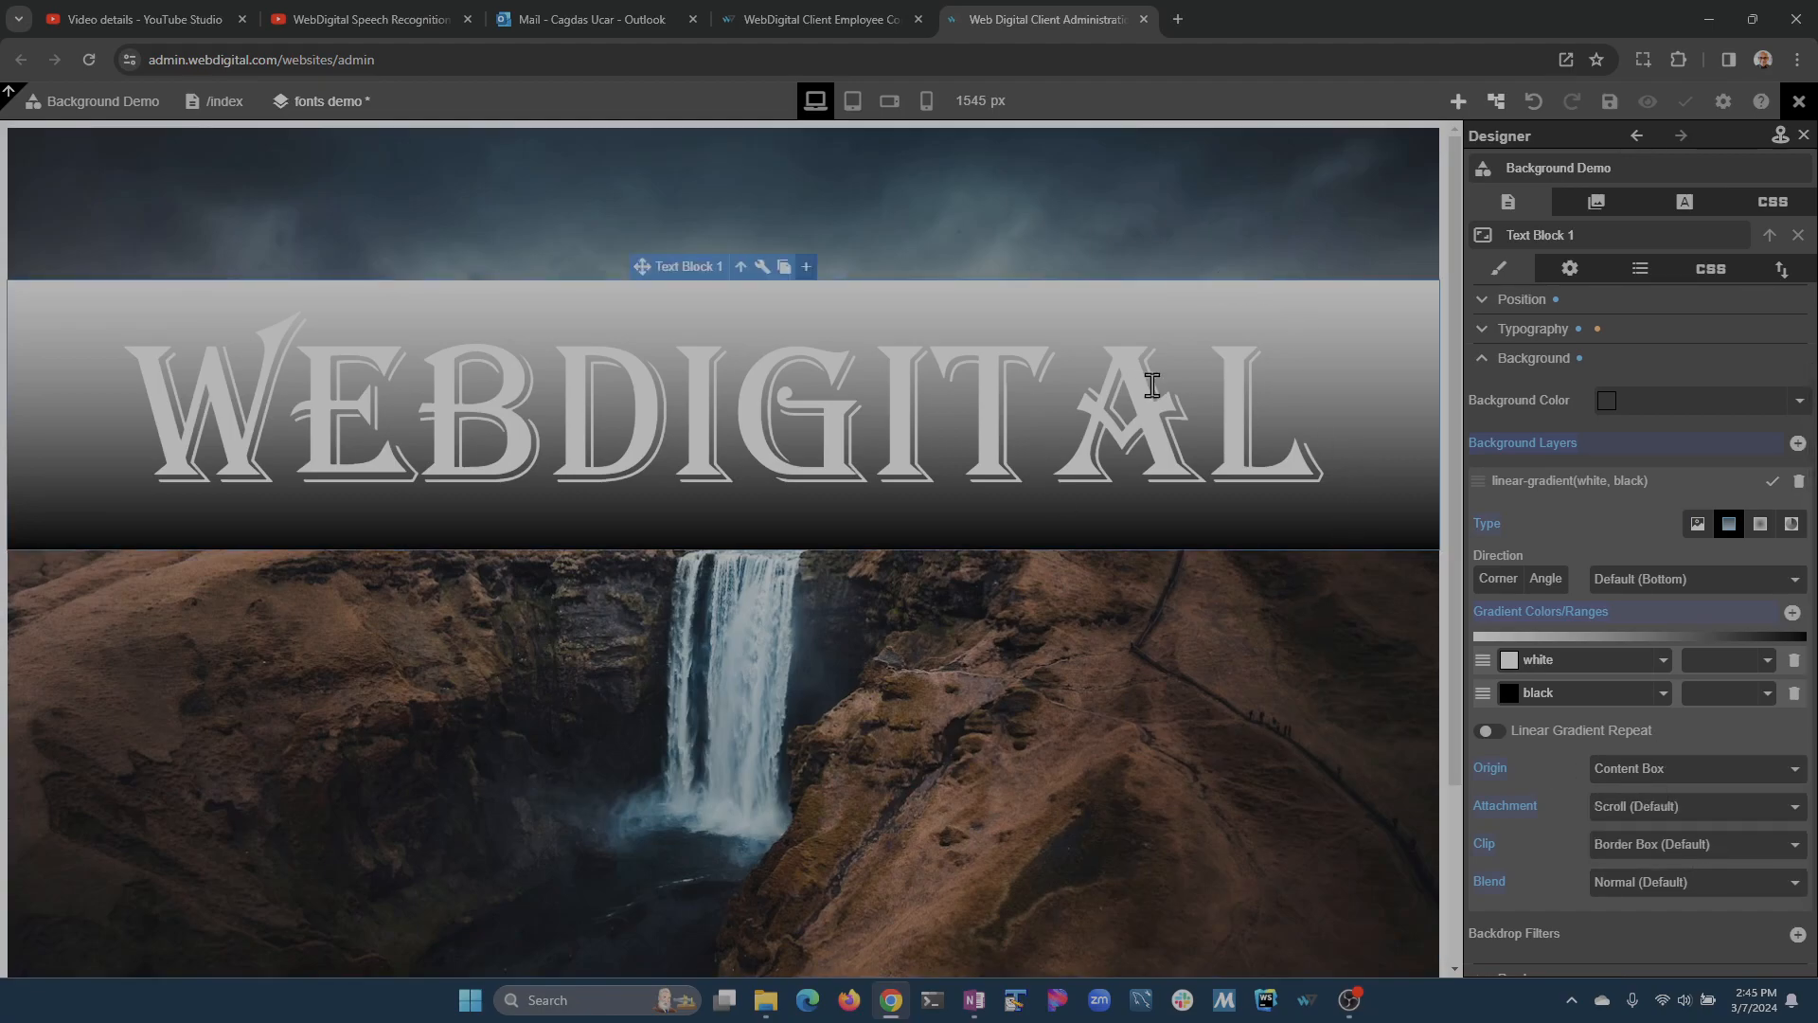
- Clip the gradient layer to Text so that it fills only the lettering
{"action": "left_click", "coordinate": [1712, 851]}
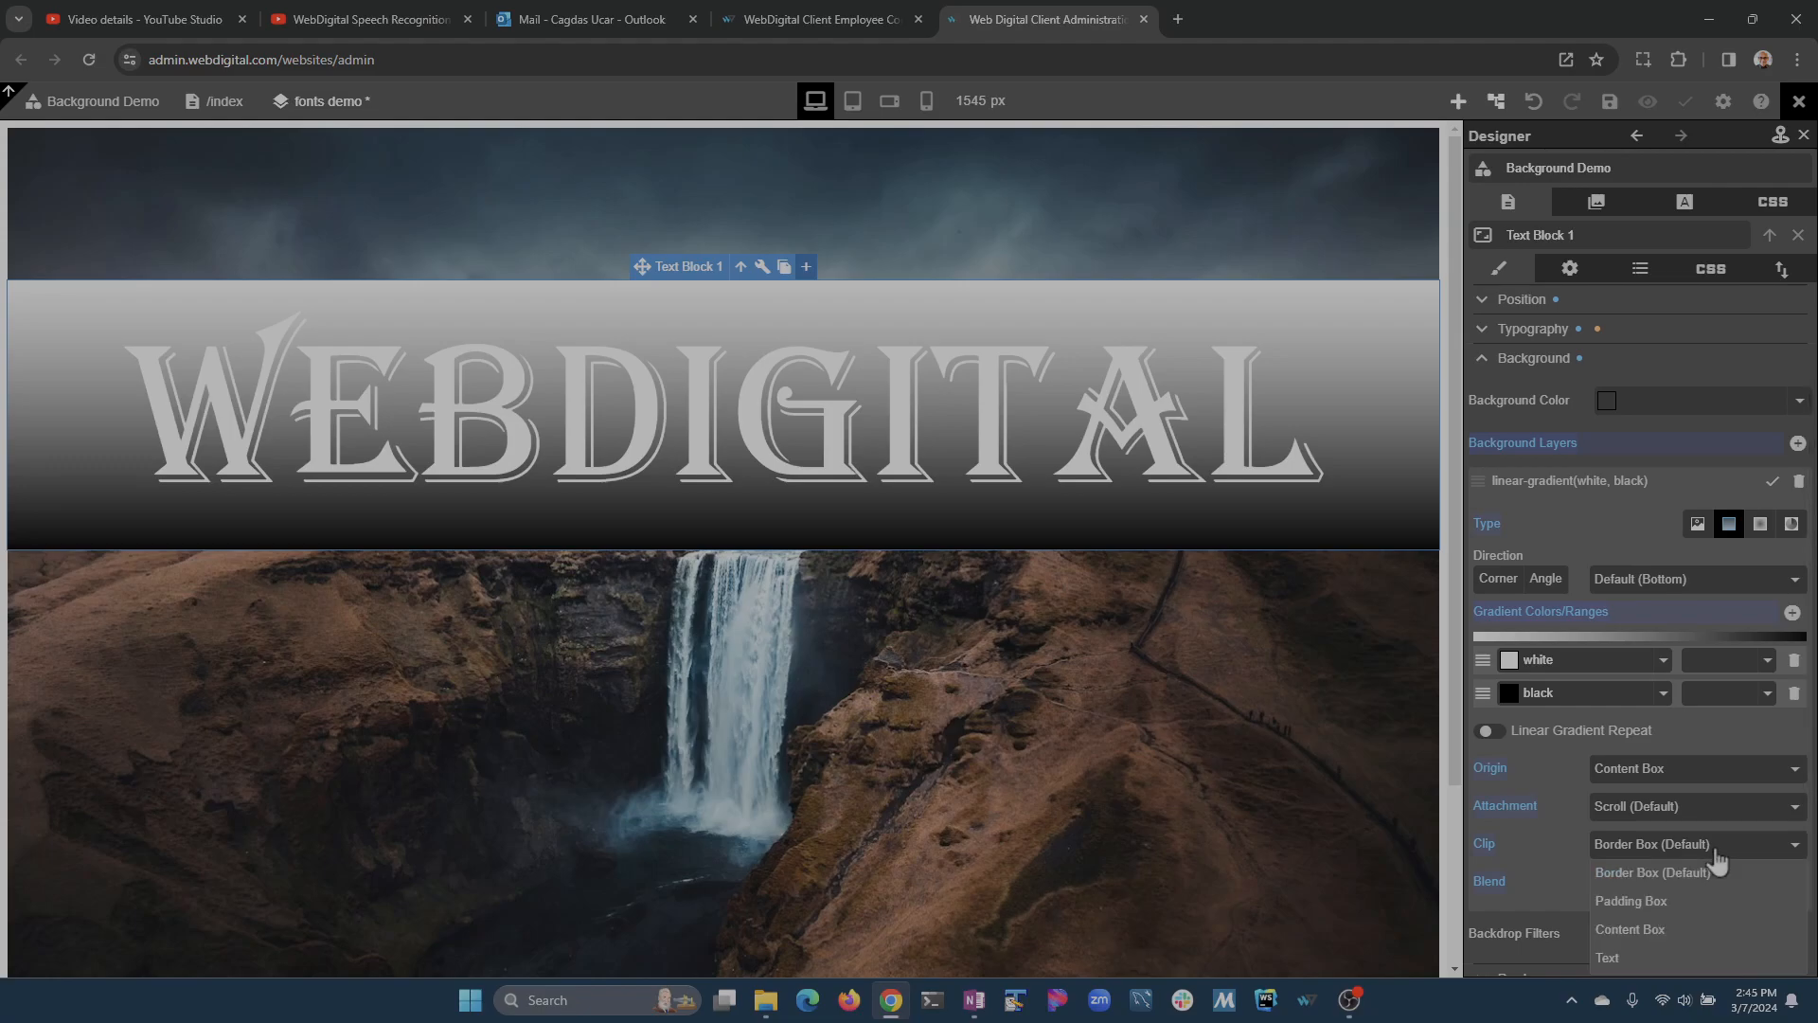
{"action": "left_click", "coordinate": [1695, 933]}
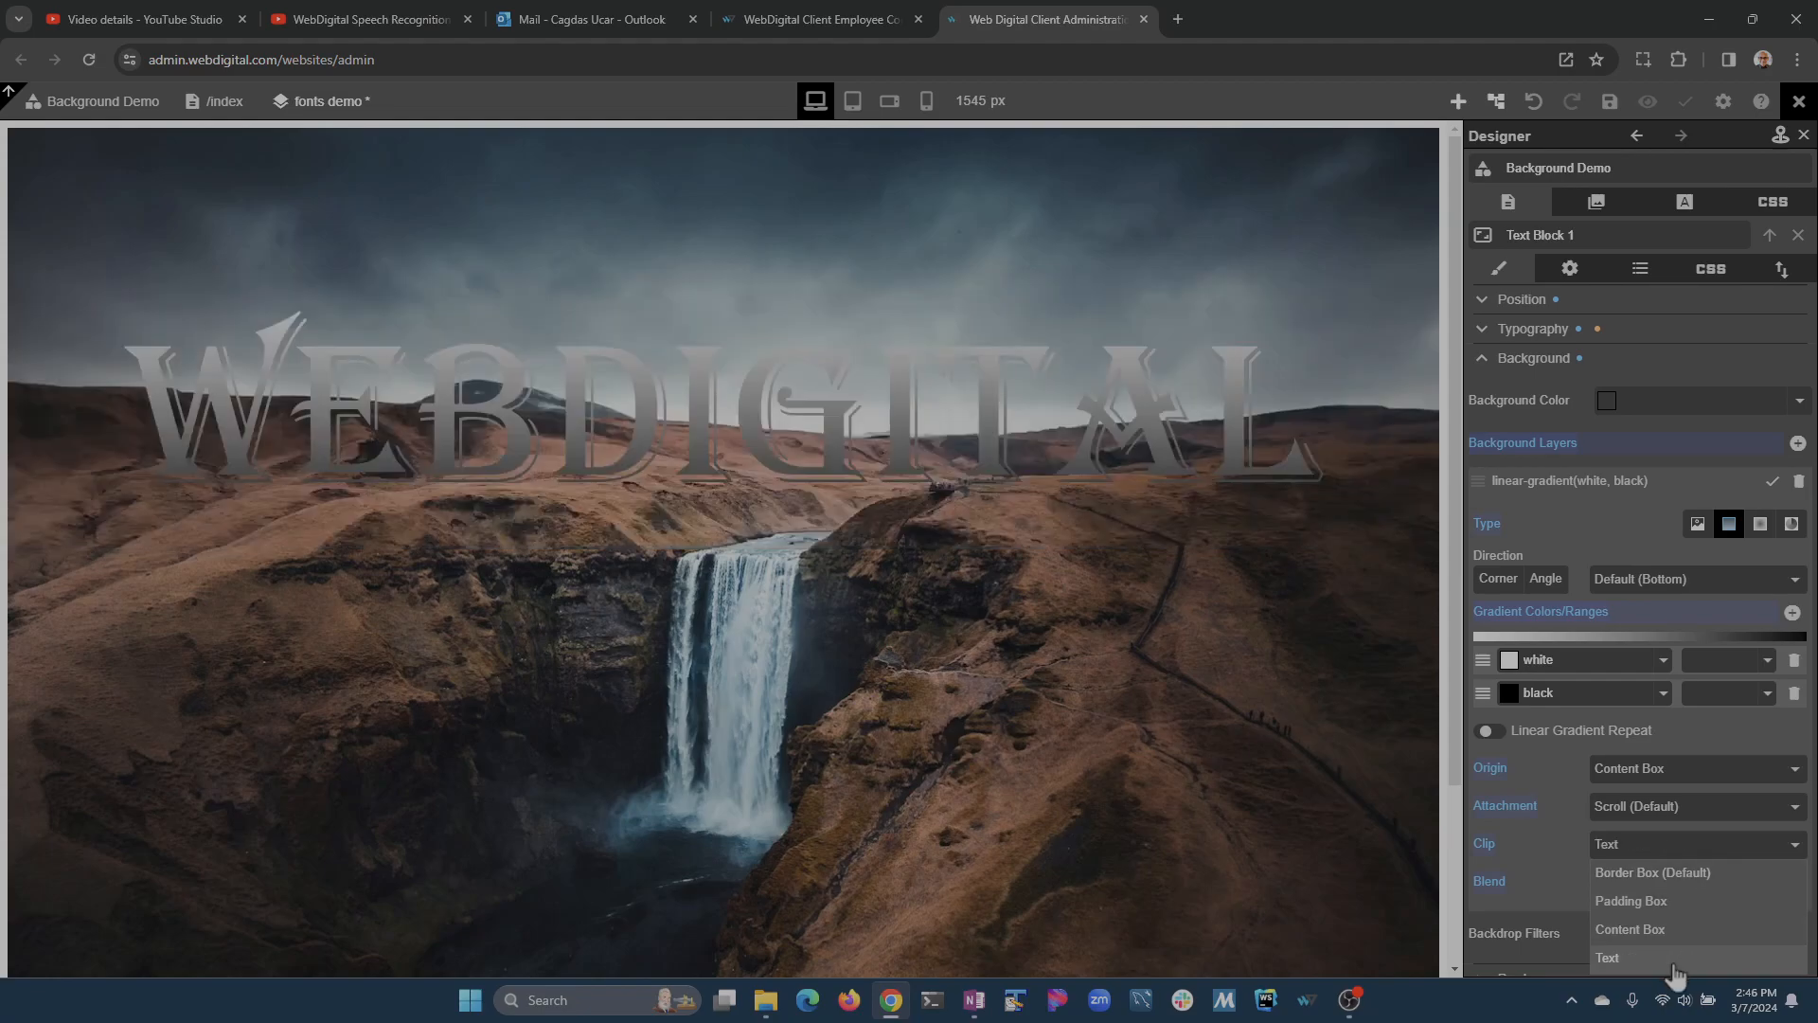
{"action": "left_click", "coordinate": [1676, 973]}
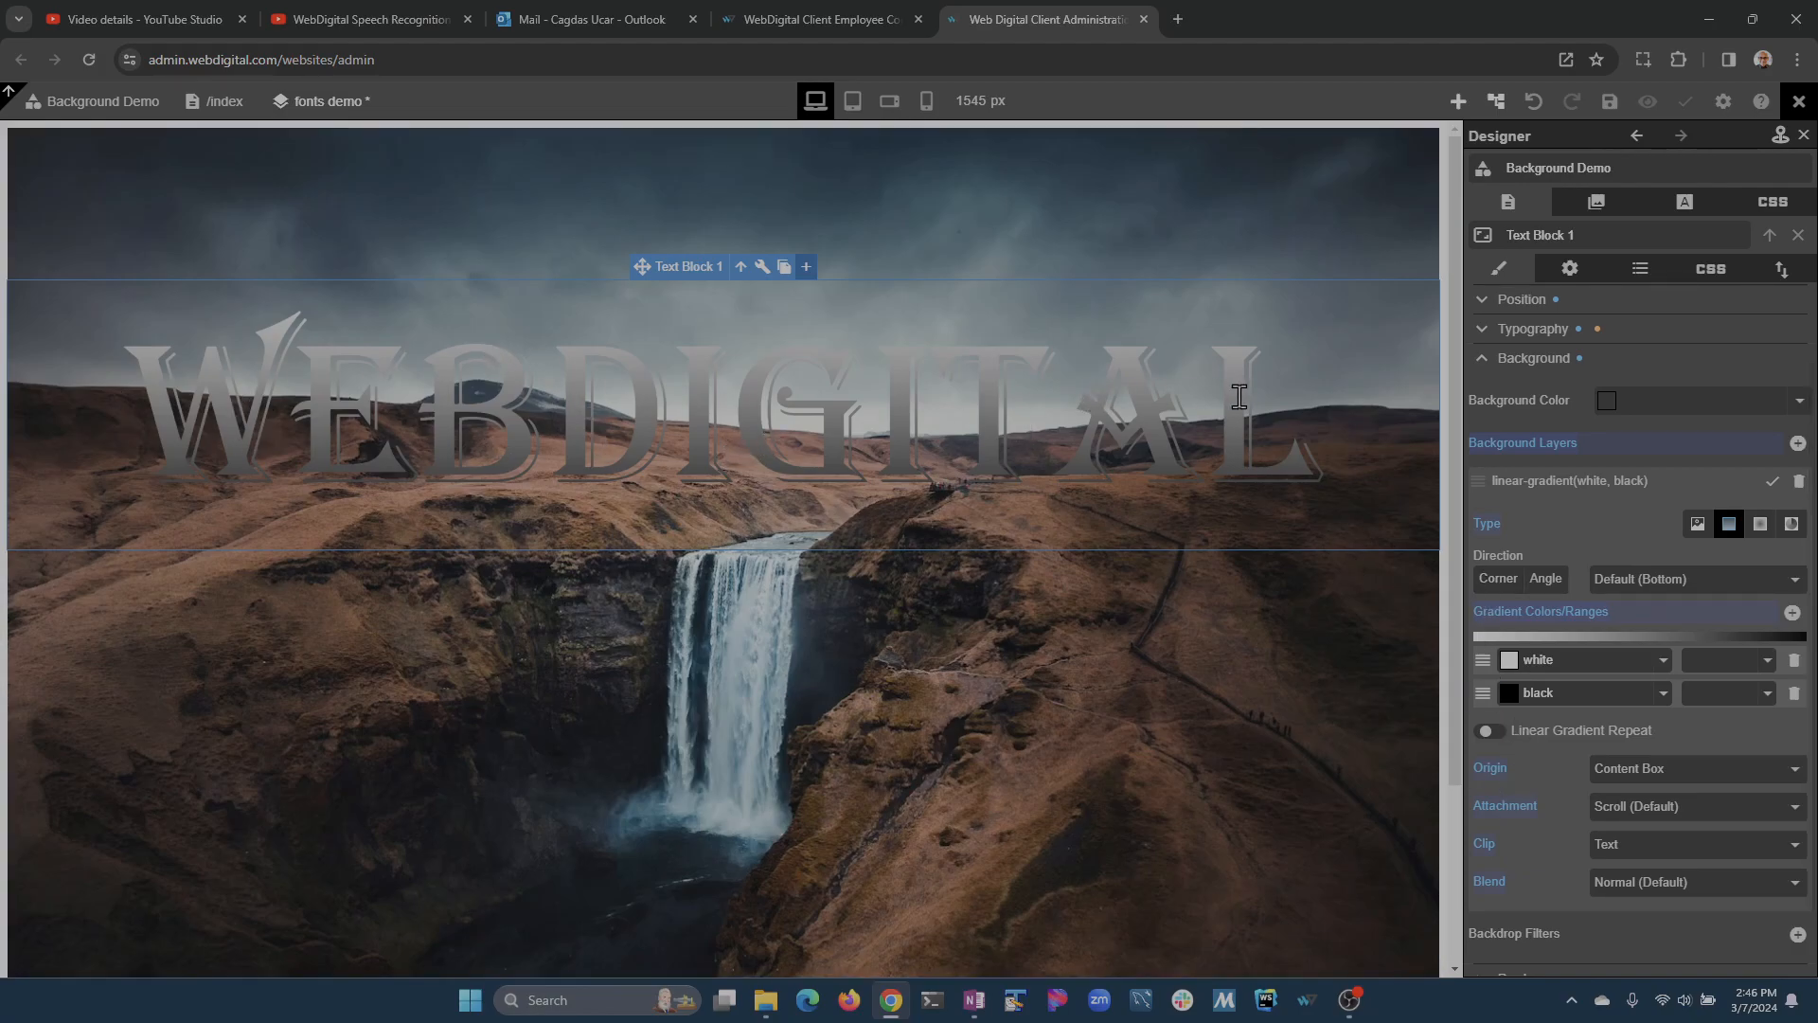
- Increase the font size of the WEBDIGITAL text to 246 px
{"action": "scroll", "coordinate": [1545, 475], "scroll_direction": "up", "scroll_amount": 1}
{"action": "left_click", "coordinate": [1506, 427]}
{"action": "left_click_drag", "start_coordinate": [1535, 503], "coordinate": [1556, 520]}
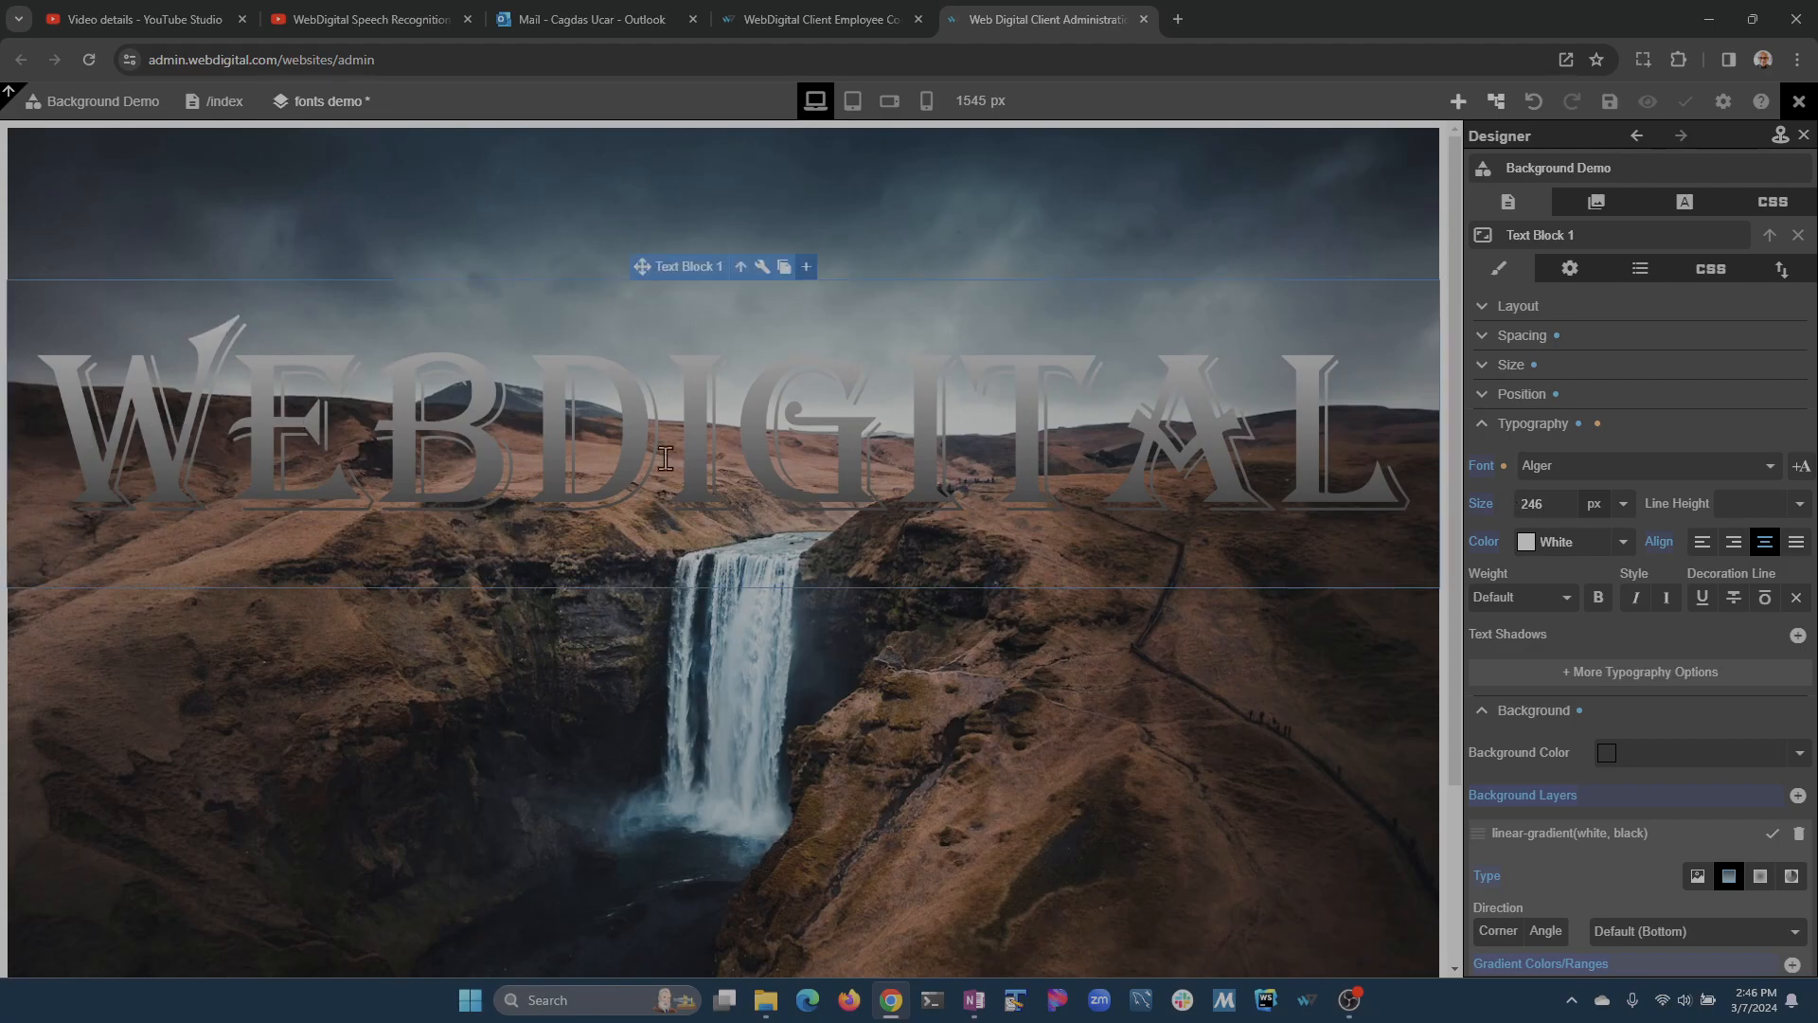
- Compare the gradient layer's clip options and set the clip back to Border Box (Default)
{"action": "scroll", "coordinate": [1595, 748], "scroll_direction": "down", "scroll_amount": 4}
{"action": "scroll", "coordinate": [1591, 725], "scroll_direction": "down", "scroll_amount": 1}
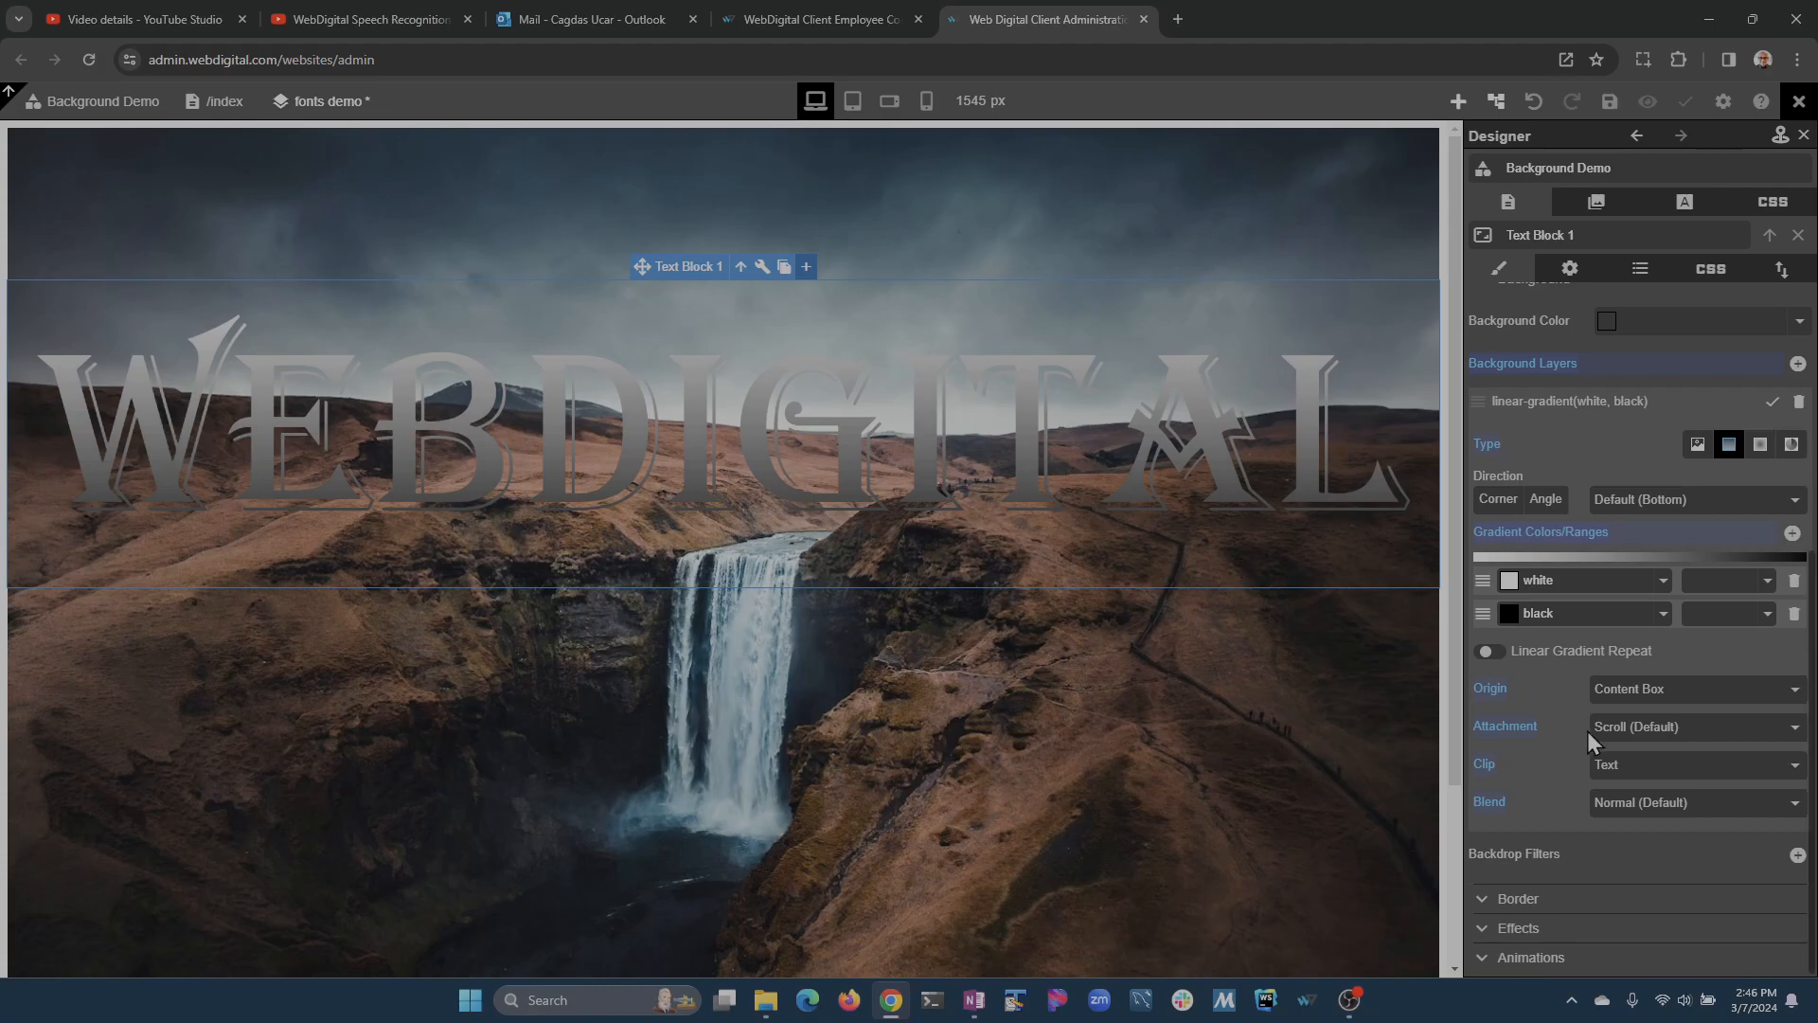
{"action": "left_click", "coordinate": [1652, 767]}
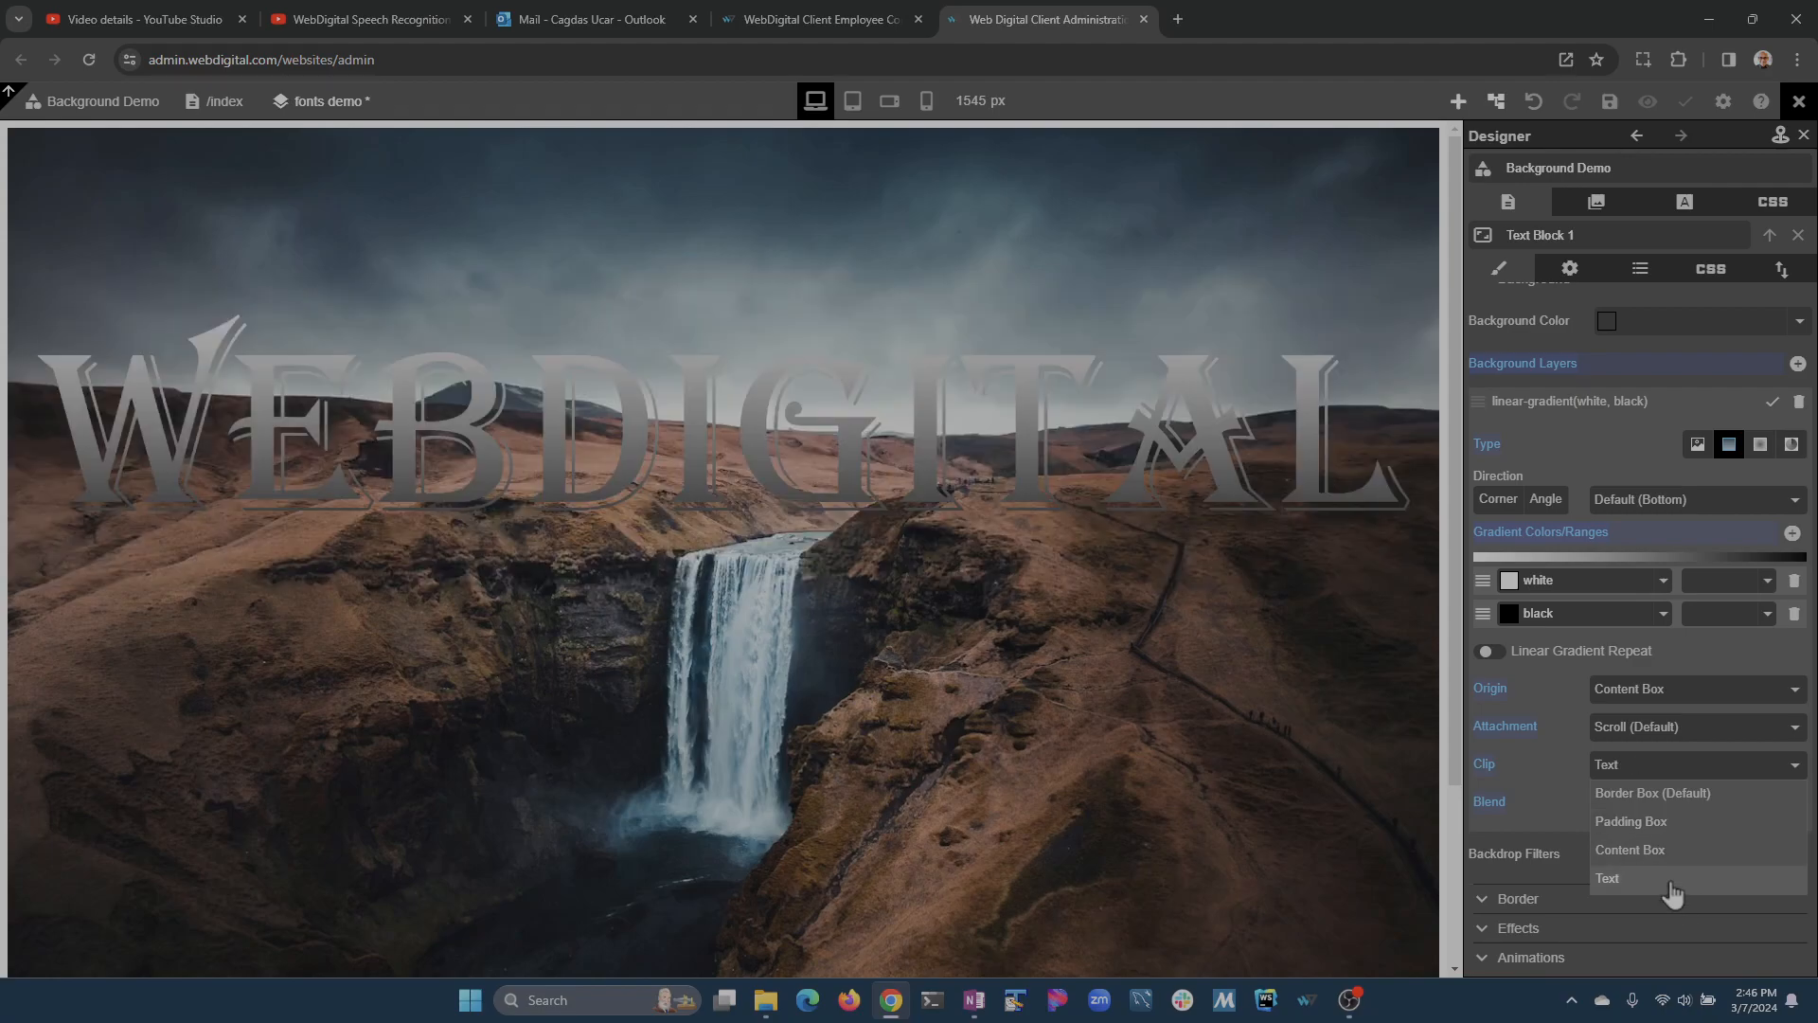
{"action": "left_click", "coordinate": [1673, 893]}
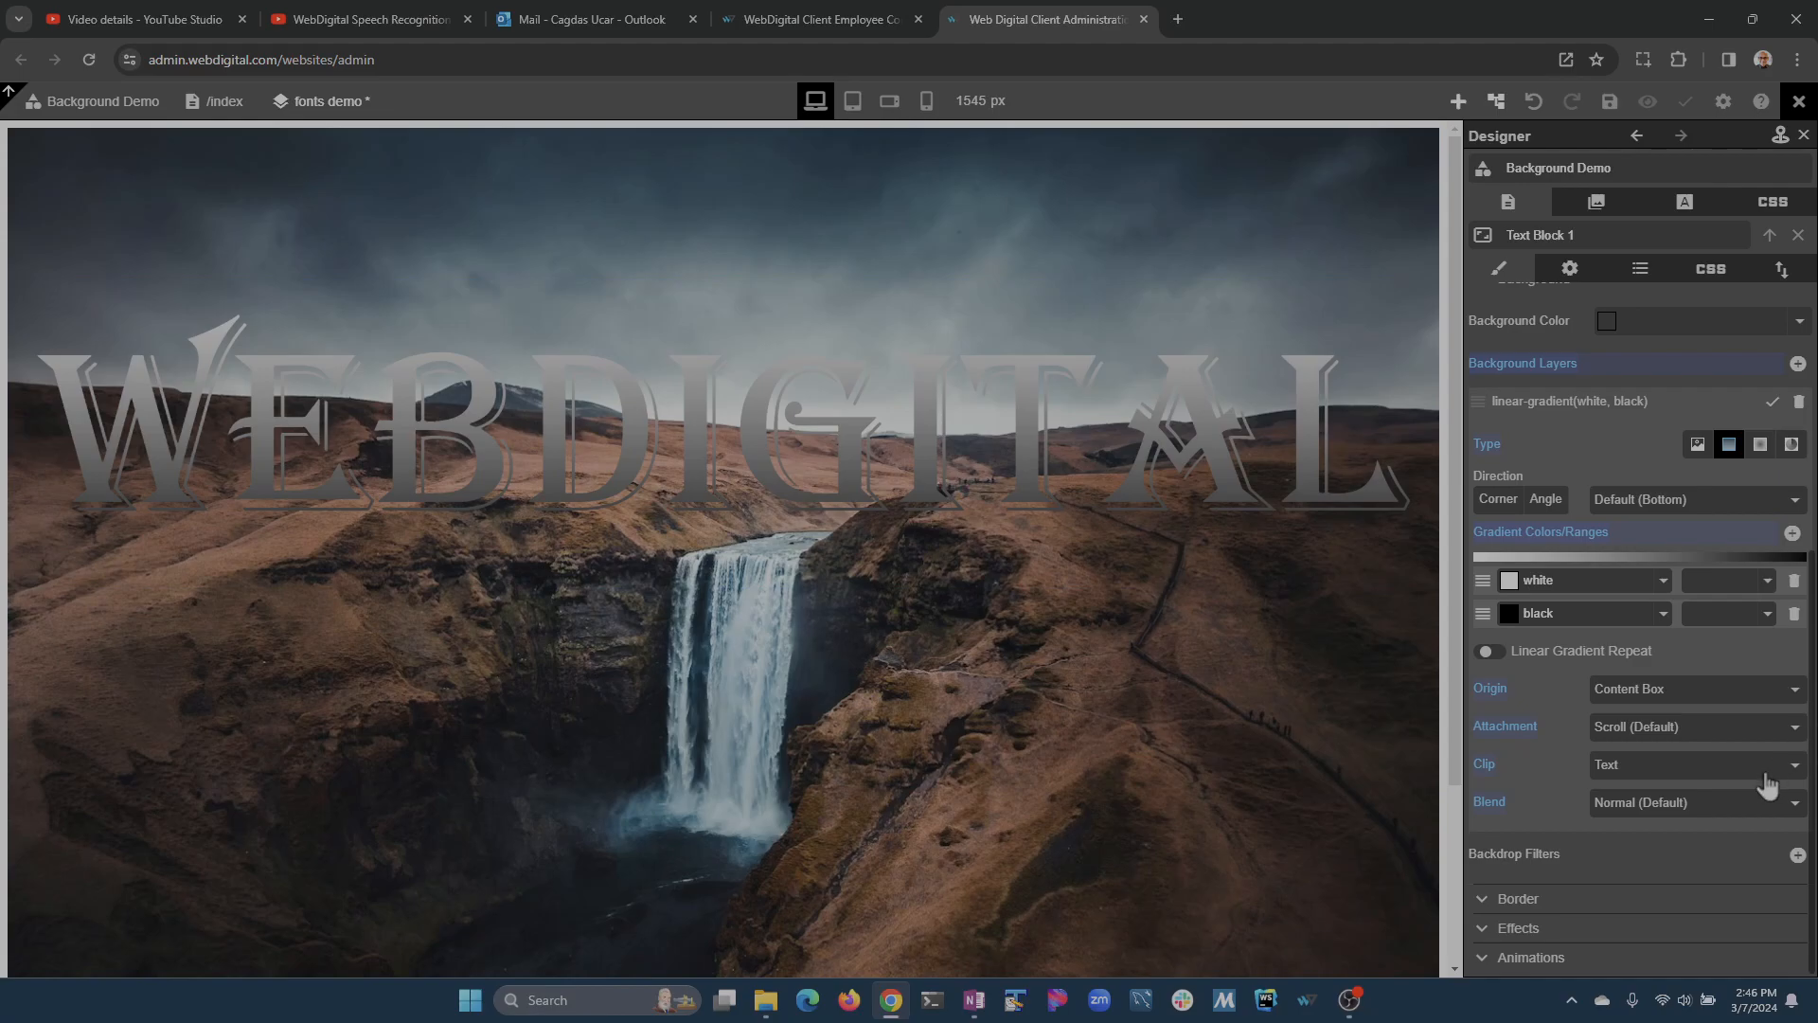
{"action": "left_click", "coordinate": [1654, 766]}
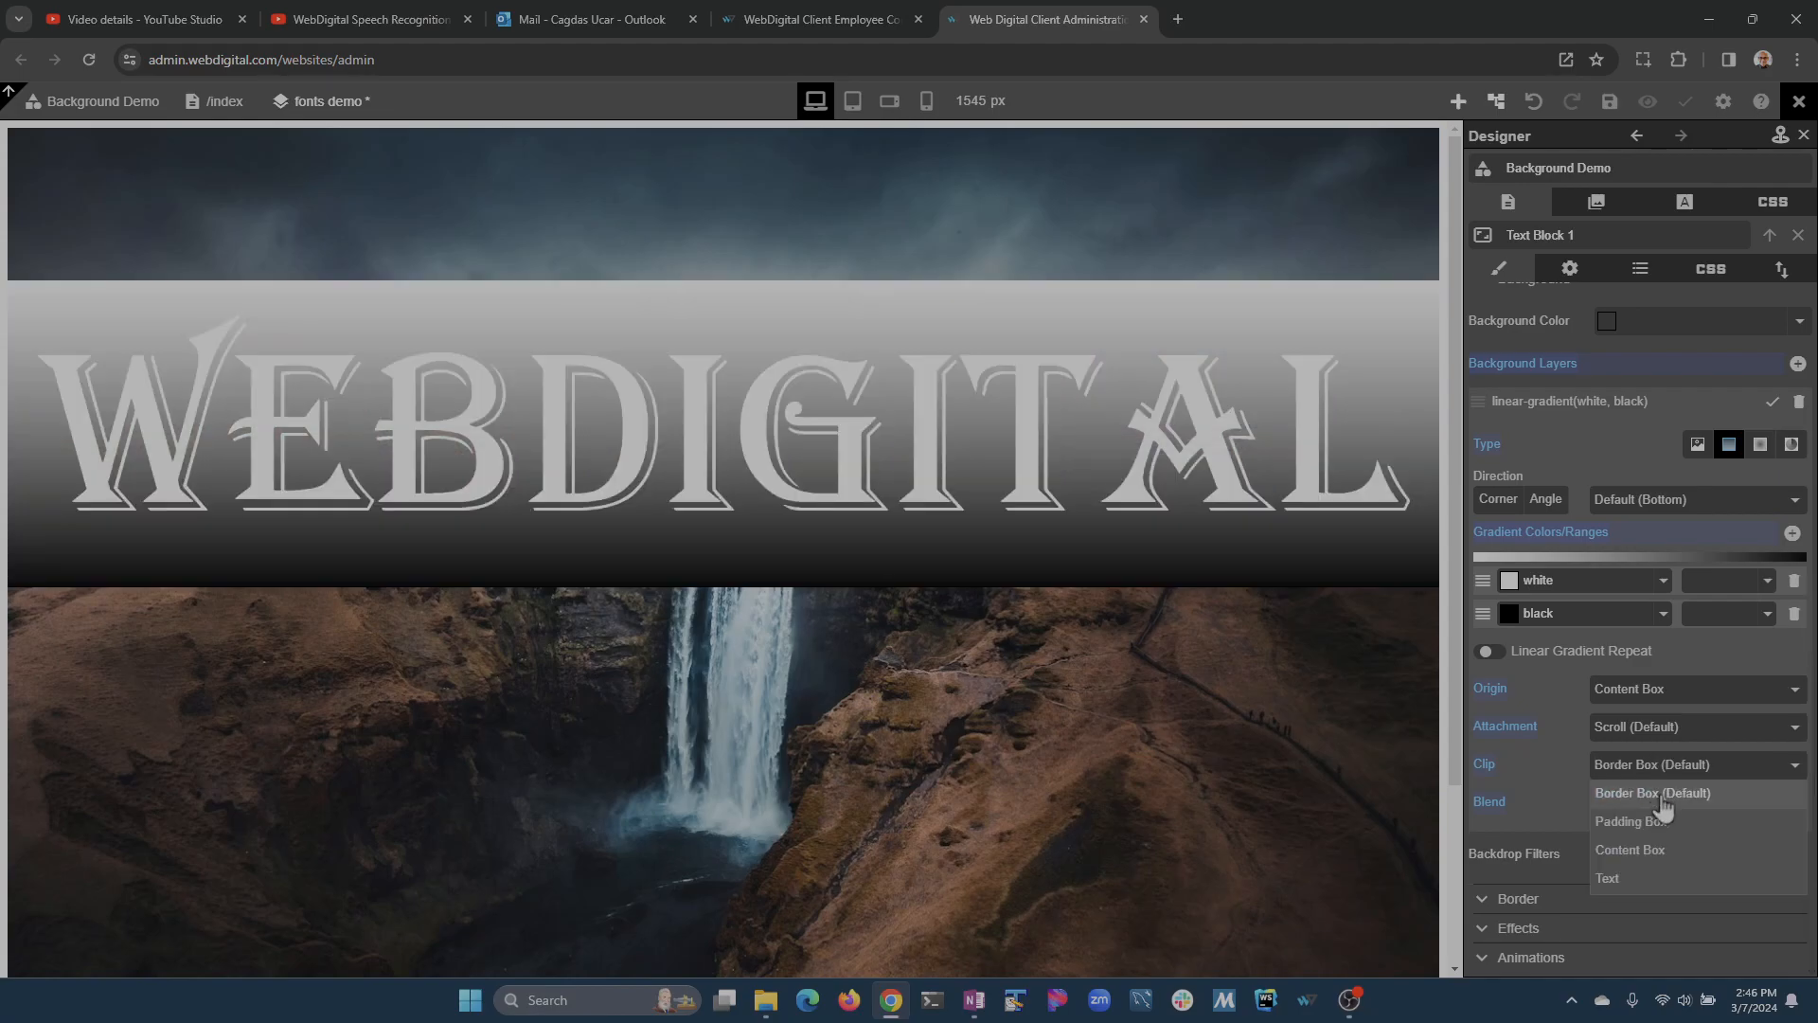
{"action": "left_click", "coordinate": [1664, 795]}
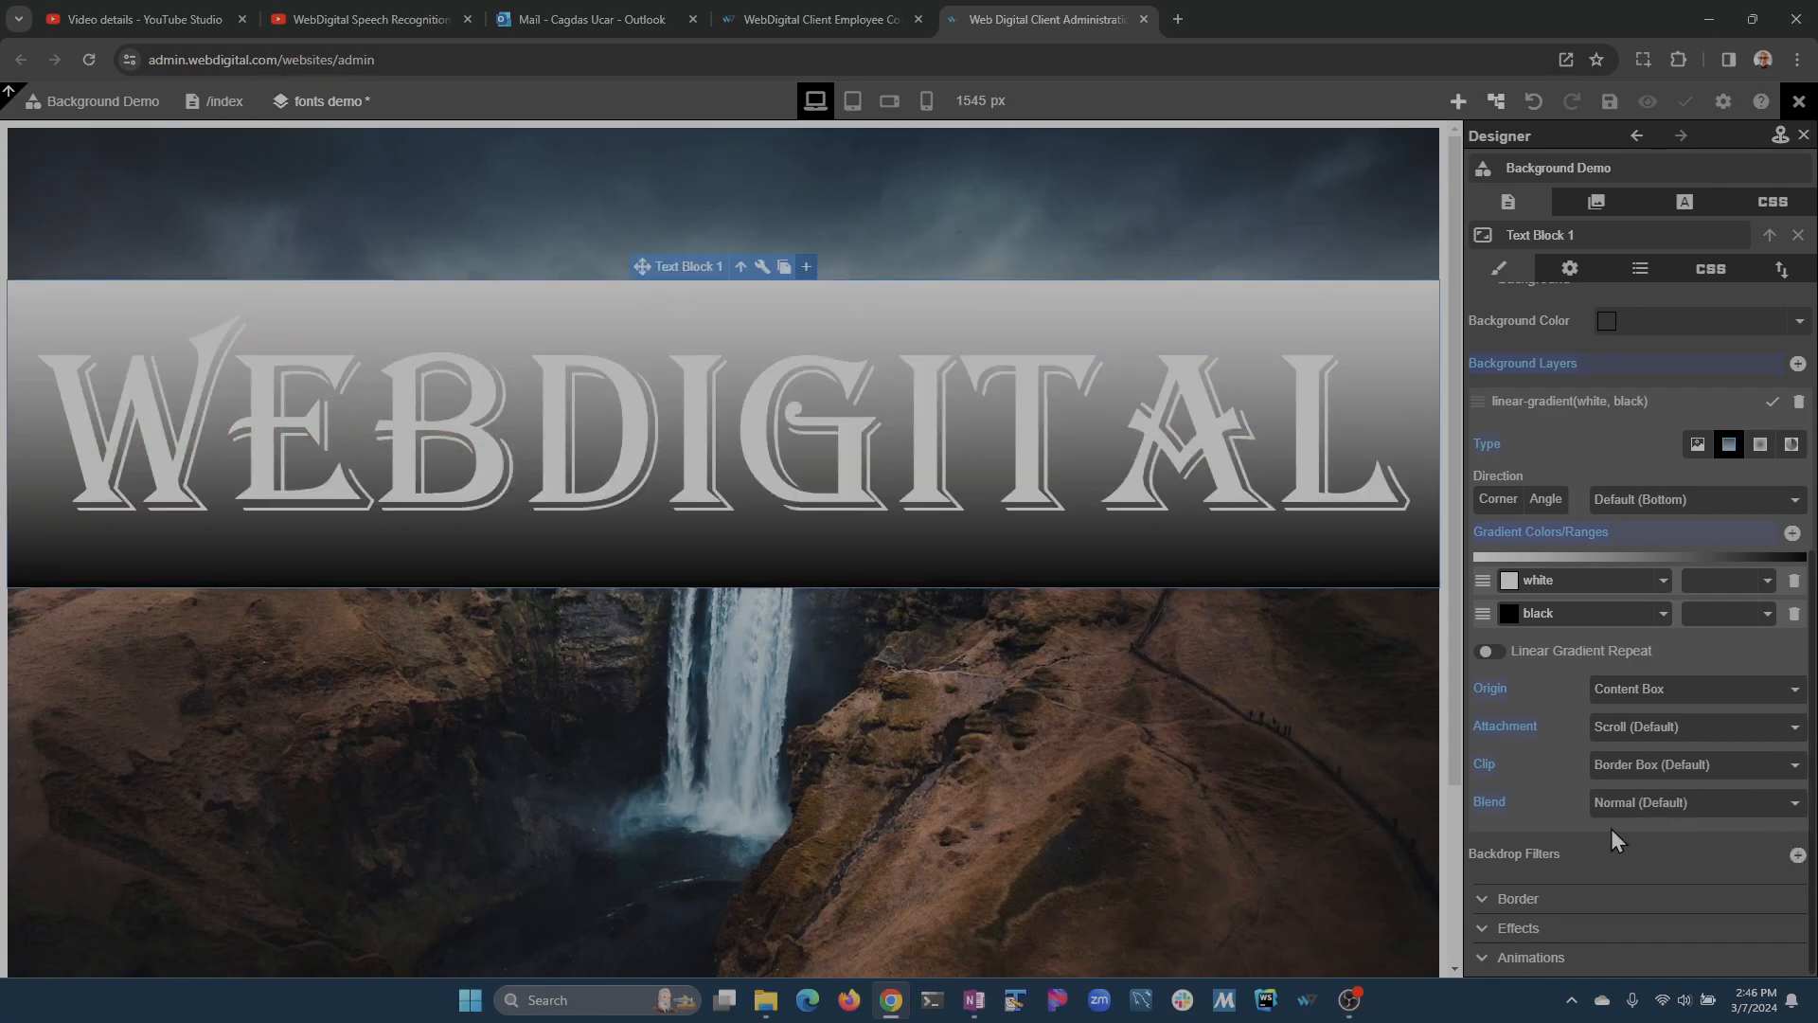
- Try blend modes such as Luminosity on the gradient layer and return the blend to Normal (Default)
{"action": "left_click", "coordinate": [1659, 805]}
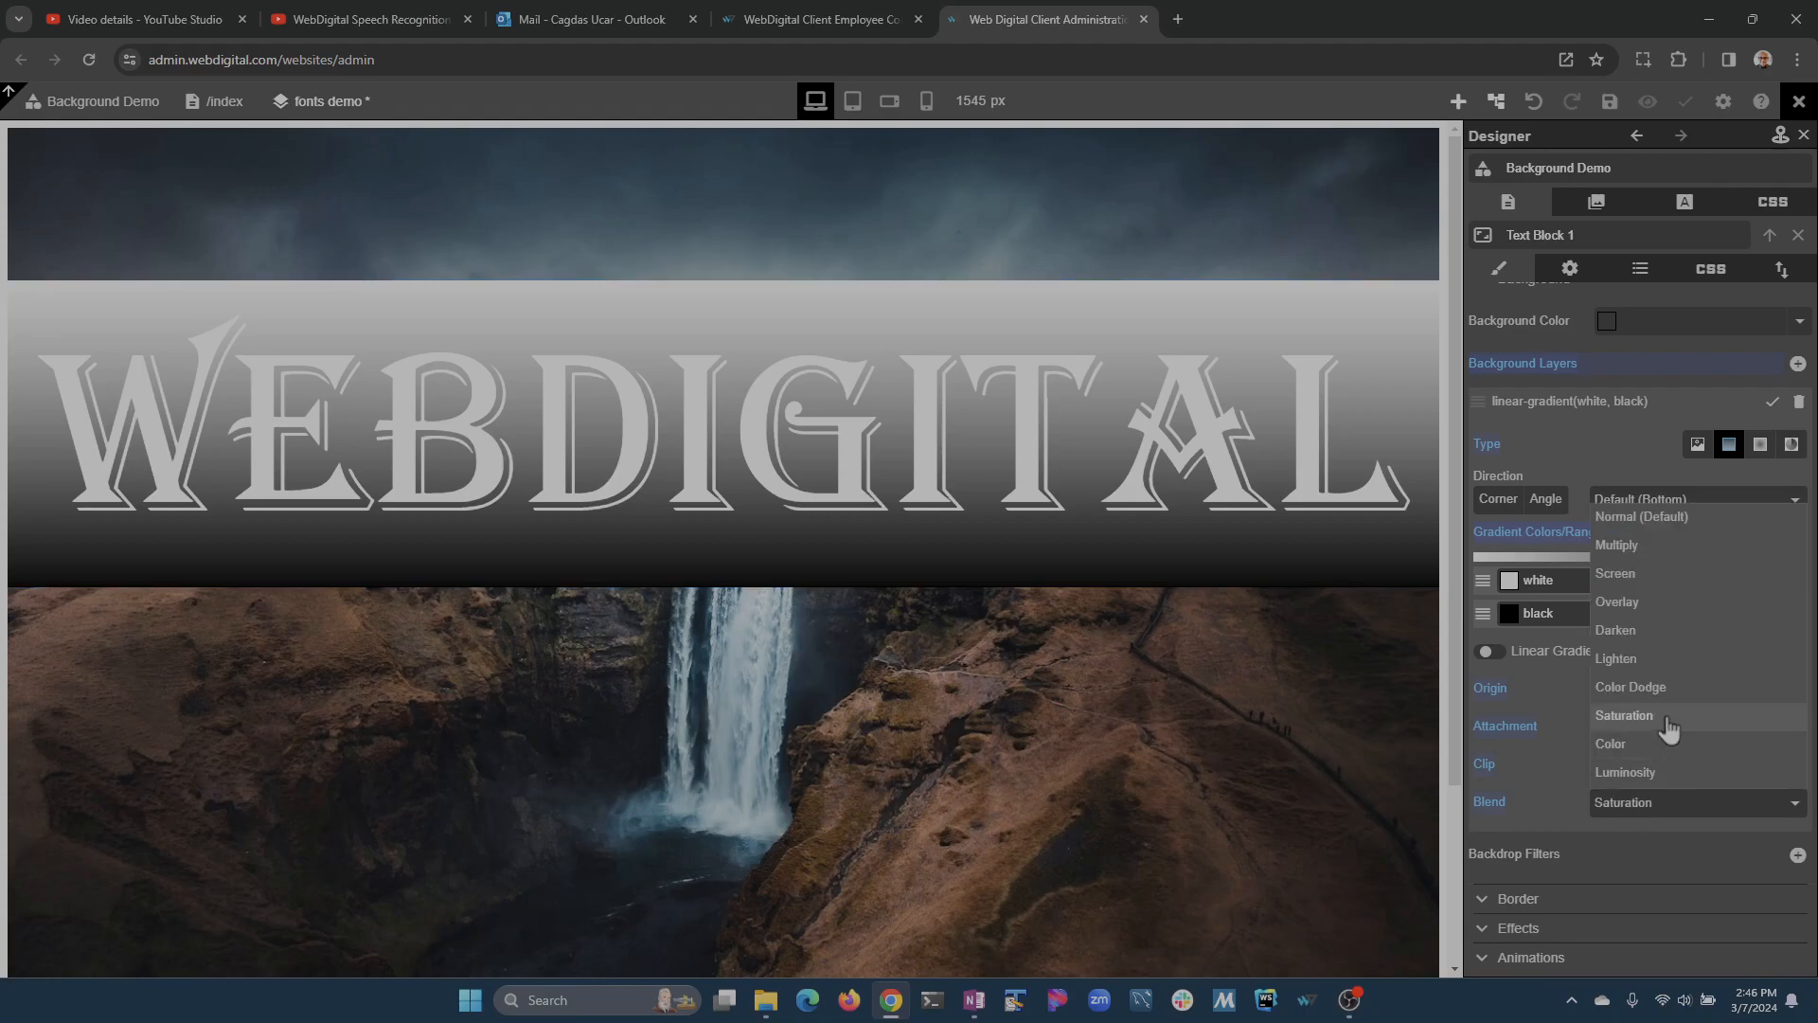
{"action": "left_click", "coordinate": [1665, 608]}
{"action": "left_click", "coordinate": [1684, 795]}
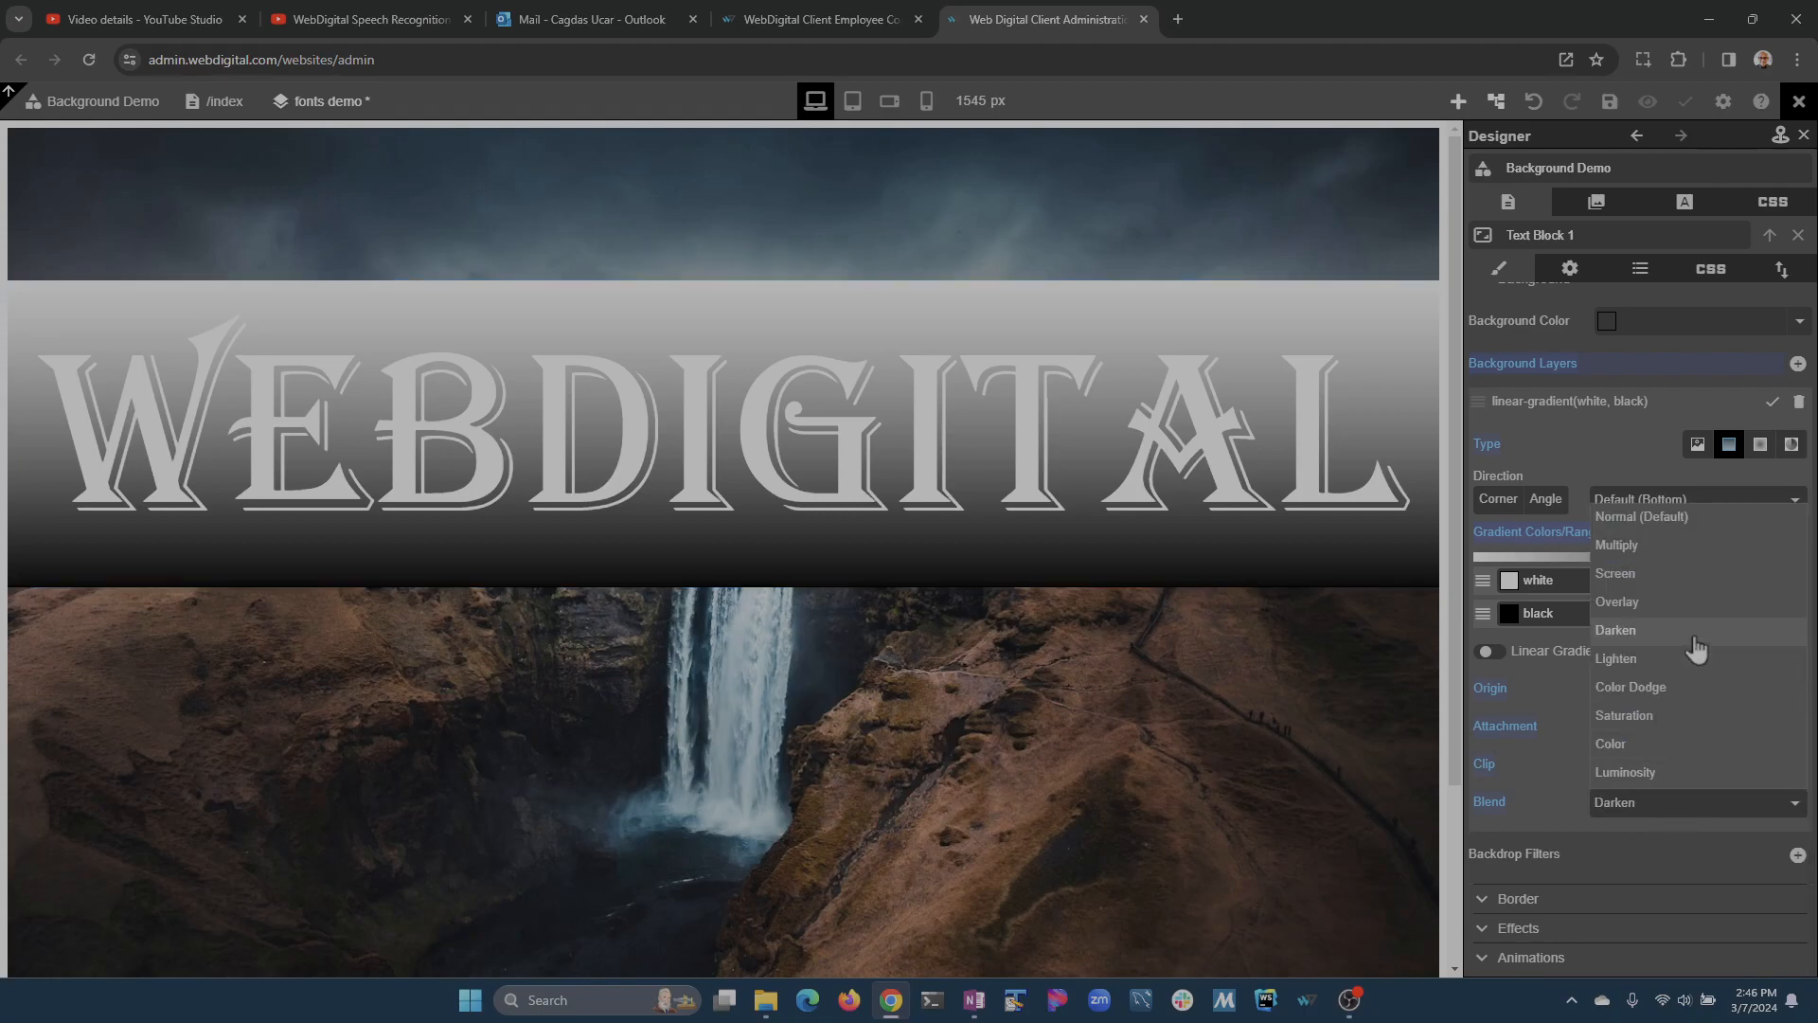
{"action": "left_click", "coordinate": [1687, 802]}
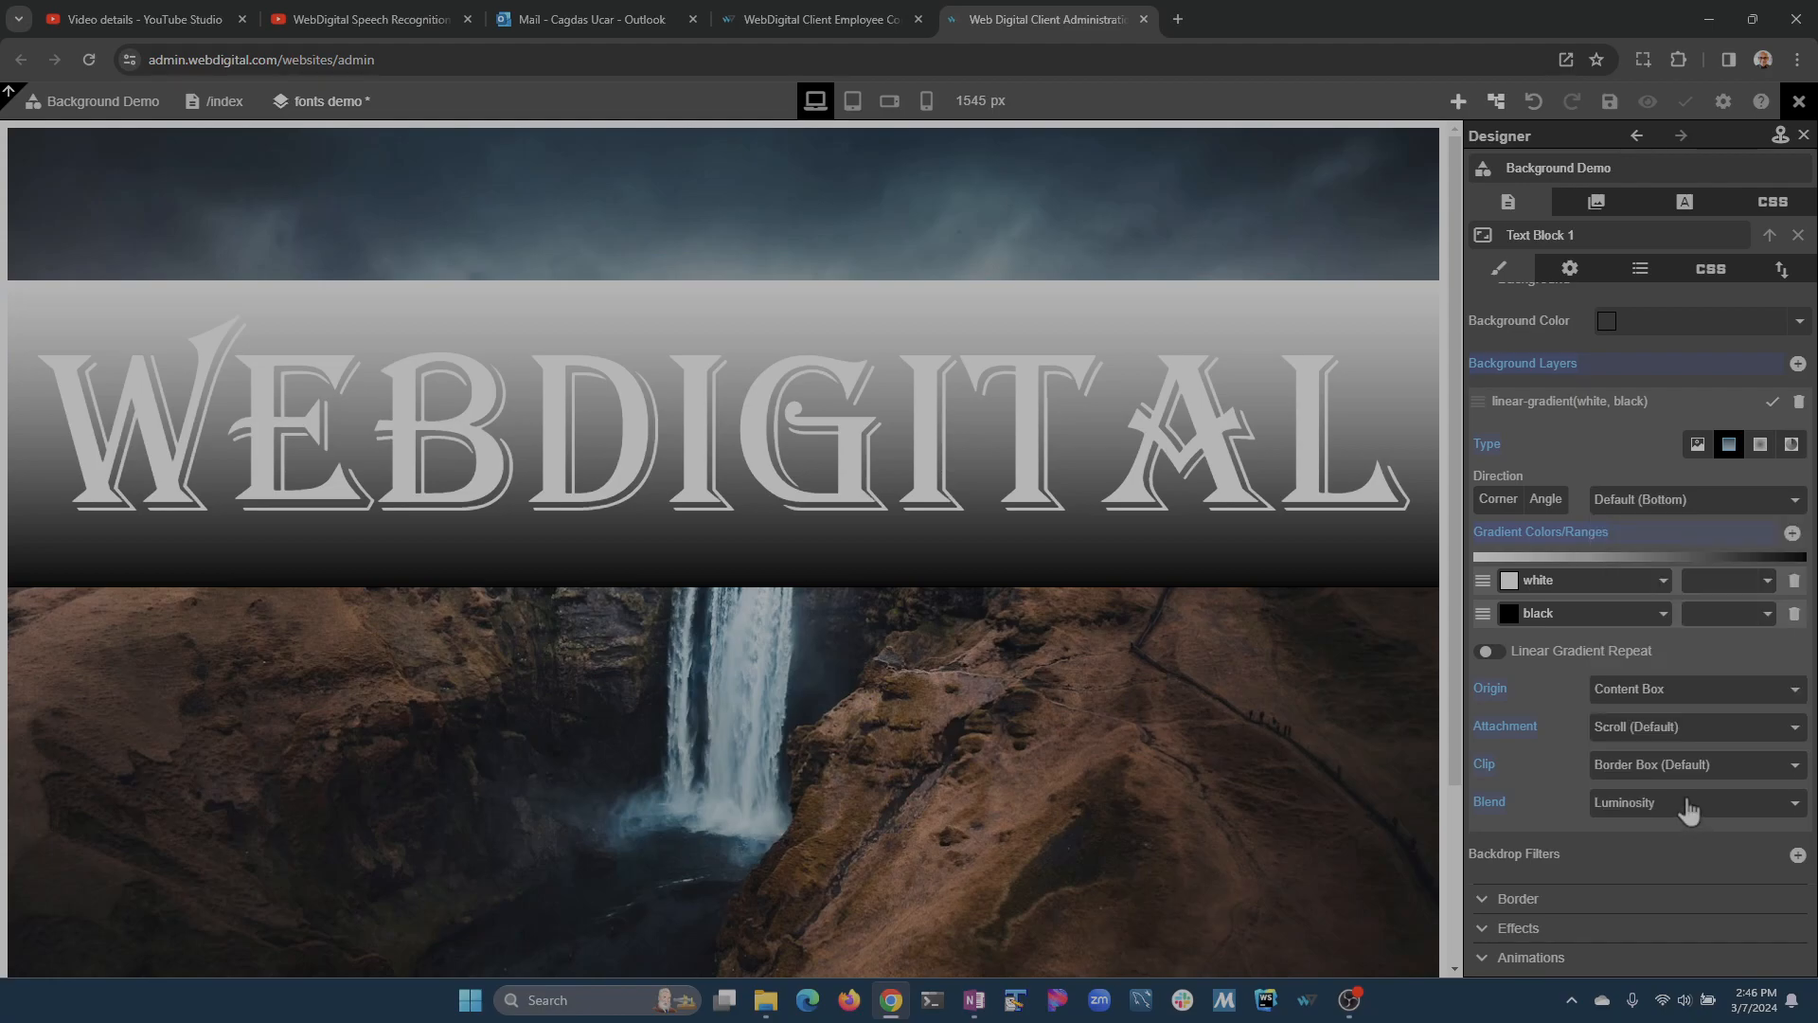
{"action": "left_click", "coordinate": [1688, 805]}
{"action": "left_click", "coordinate": [1676, 516]}
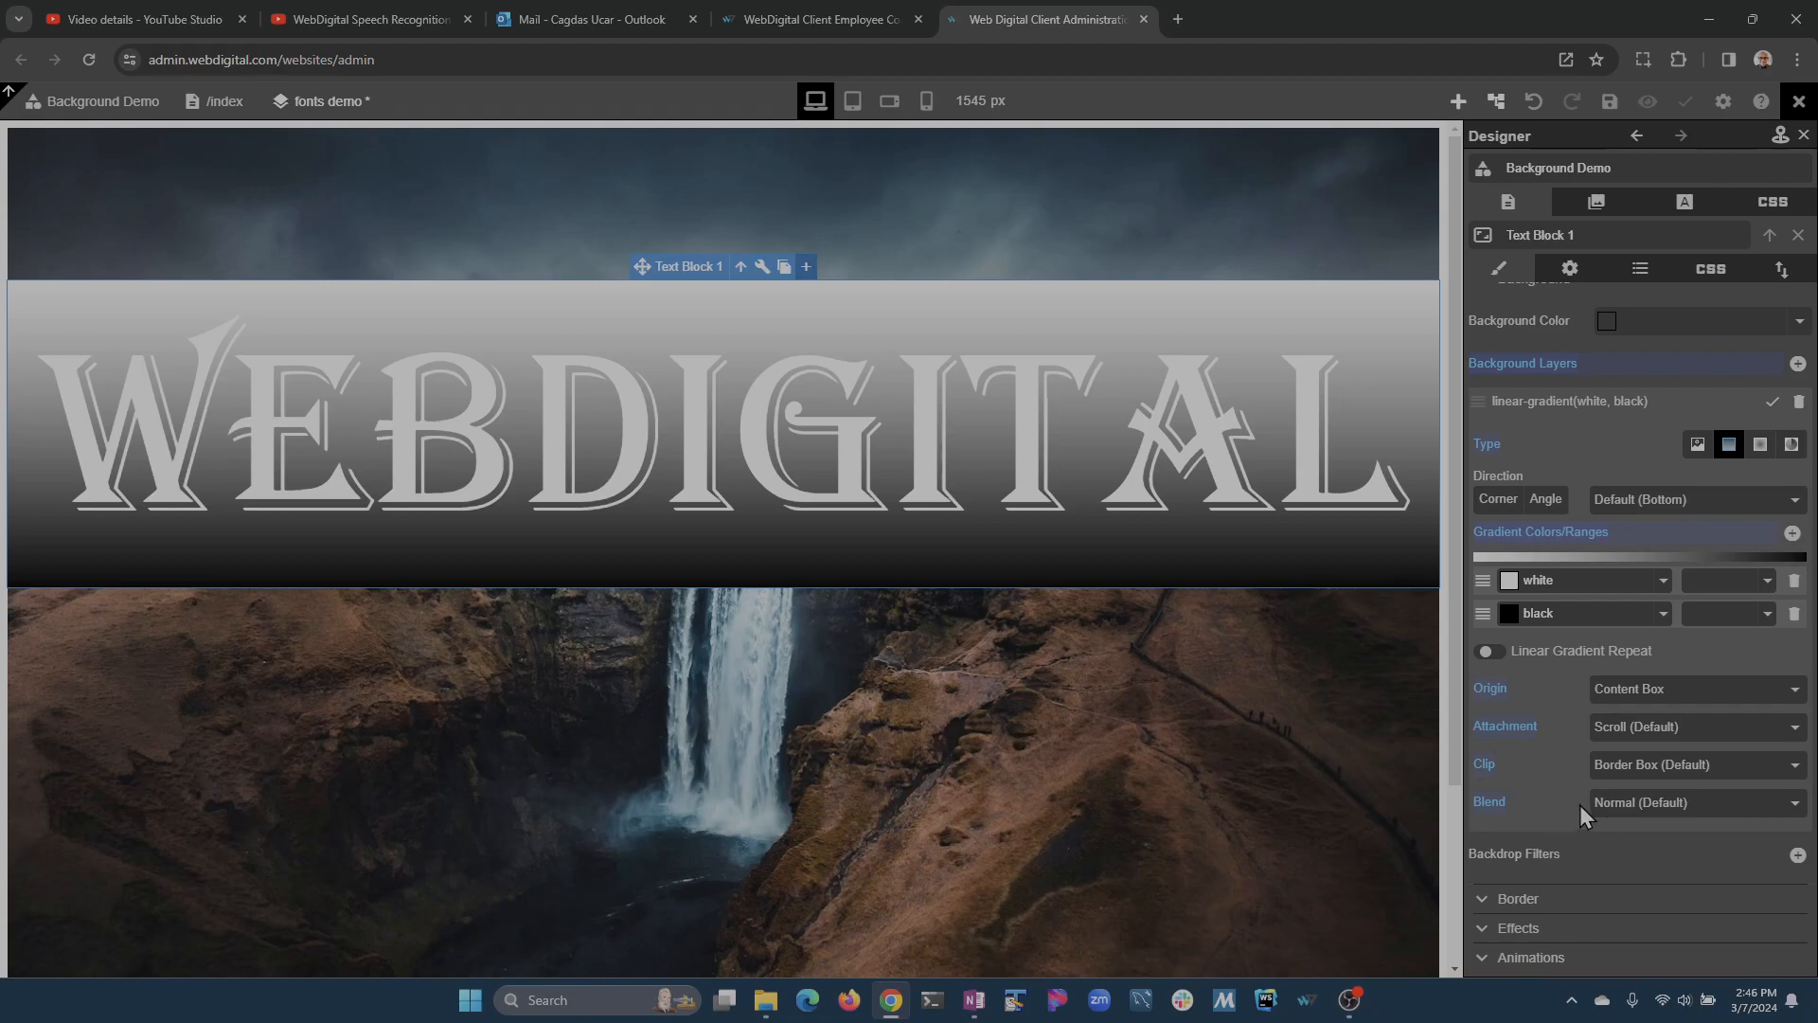
- Review the gradient layer's blend options and the Mix Blend Mode setting among the text block's effects
{"action": "left_click", "coordinate": [1622, 812]}
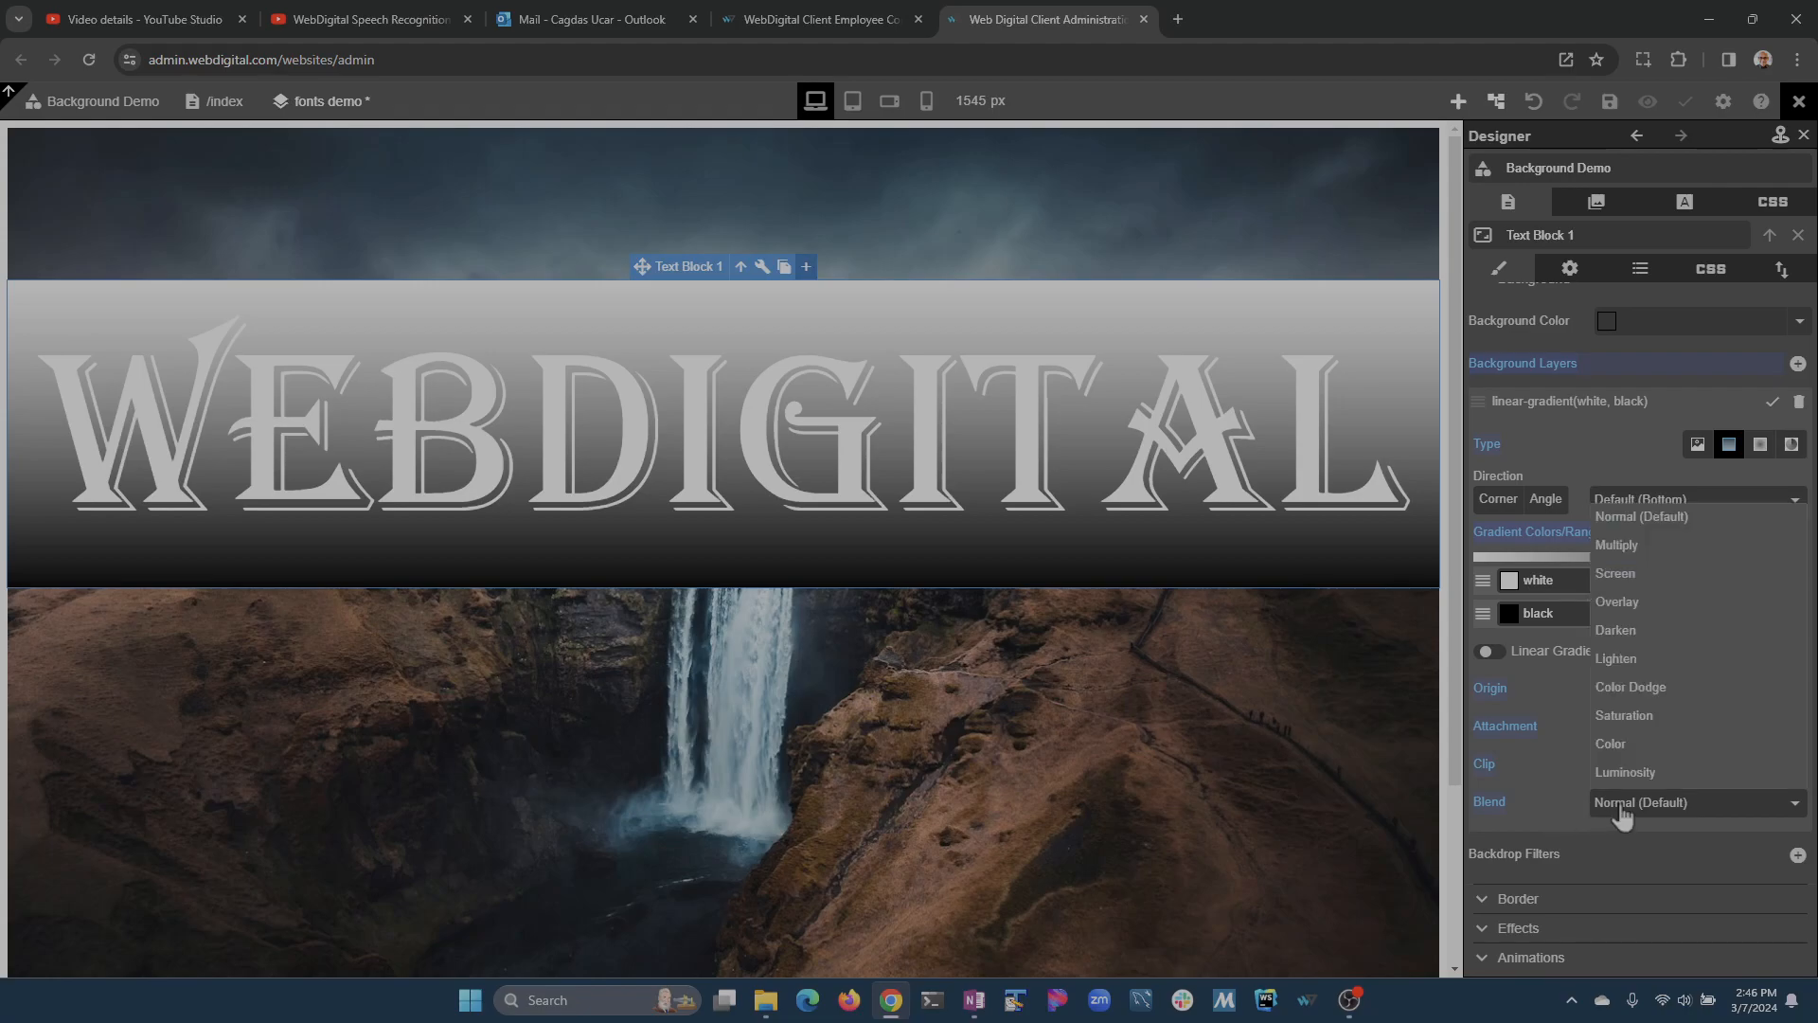
{"action": "left_click", "coordinate": [1686, 811]}
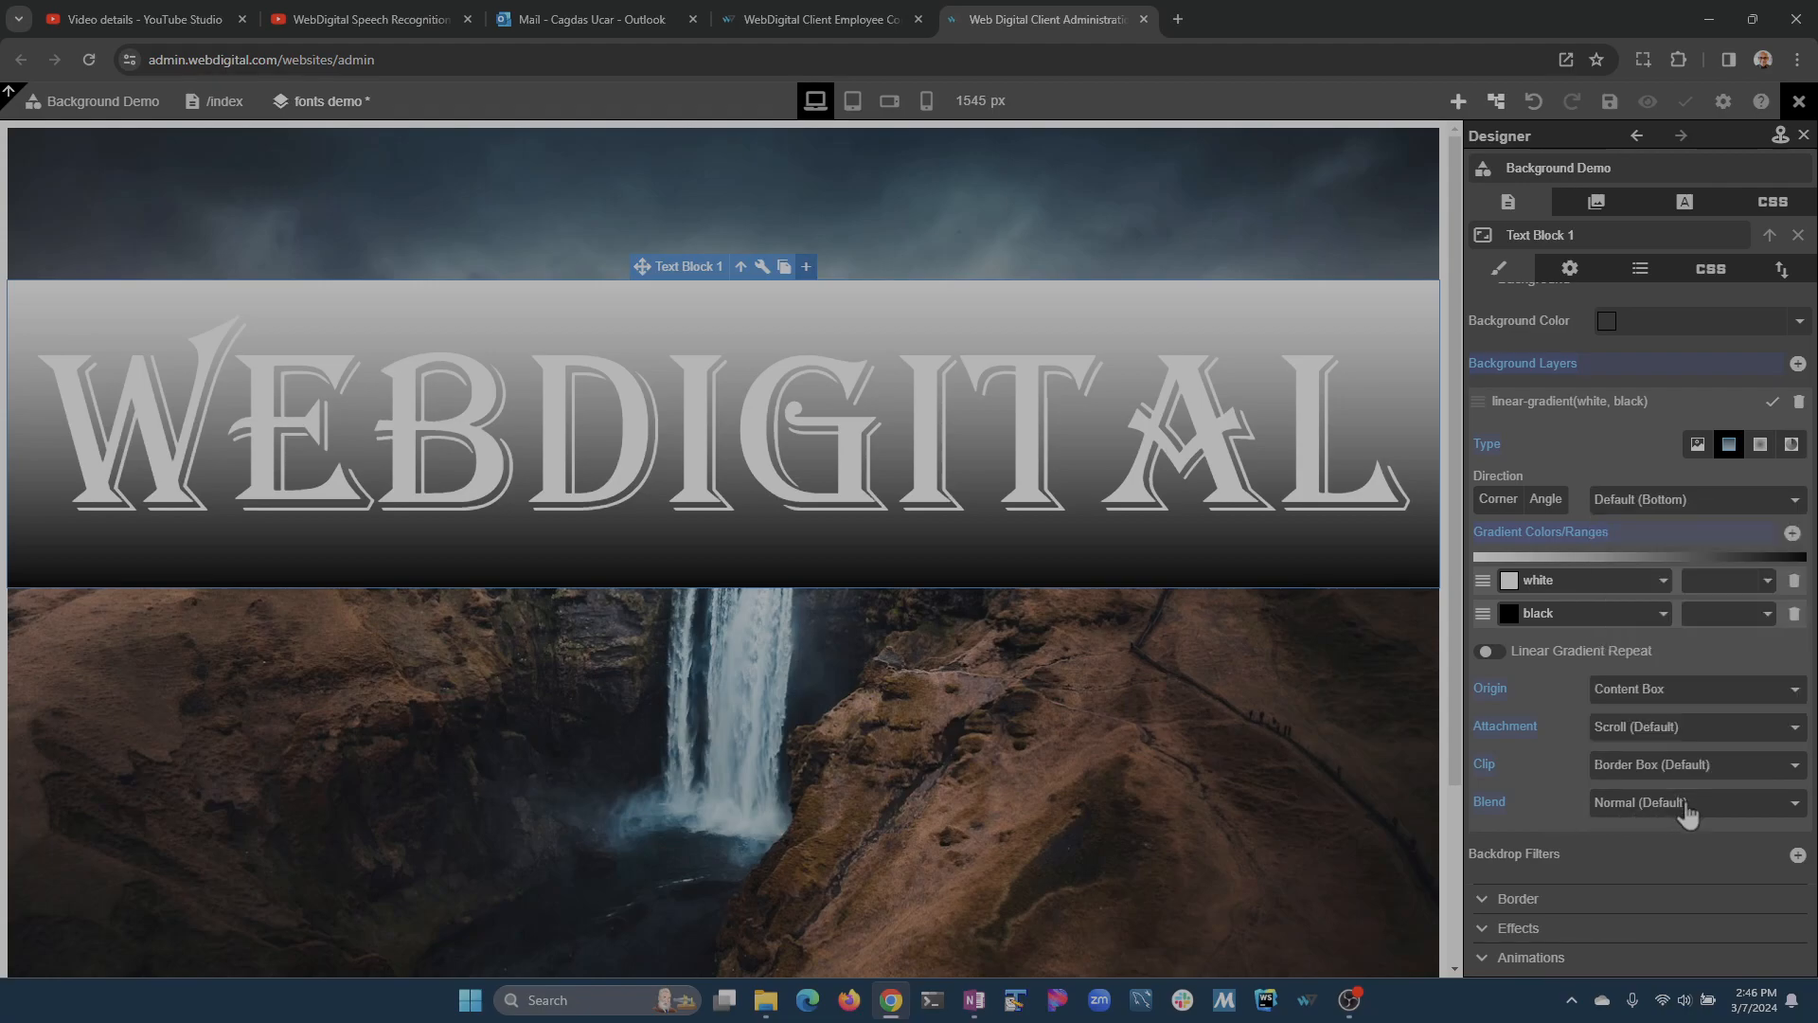
{"action": "left_click", "coordinate": [1484, 940]}
{"action": "scroll", "coordinate": [1562, 831], "scroll_direction": "down", "scroll_amount": 7}
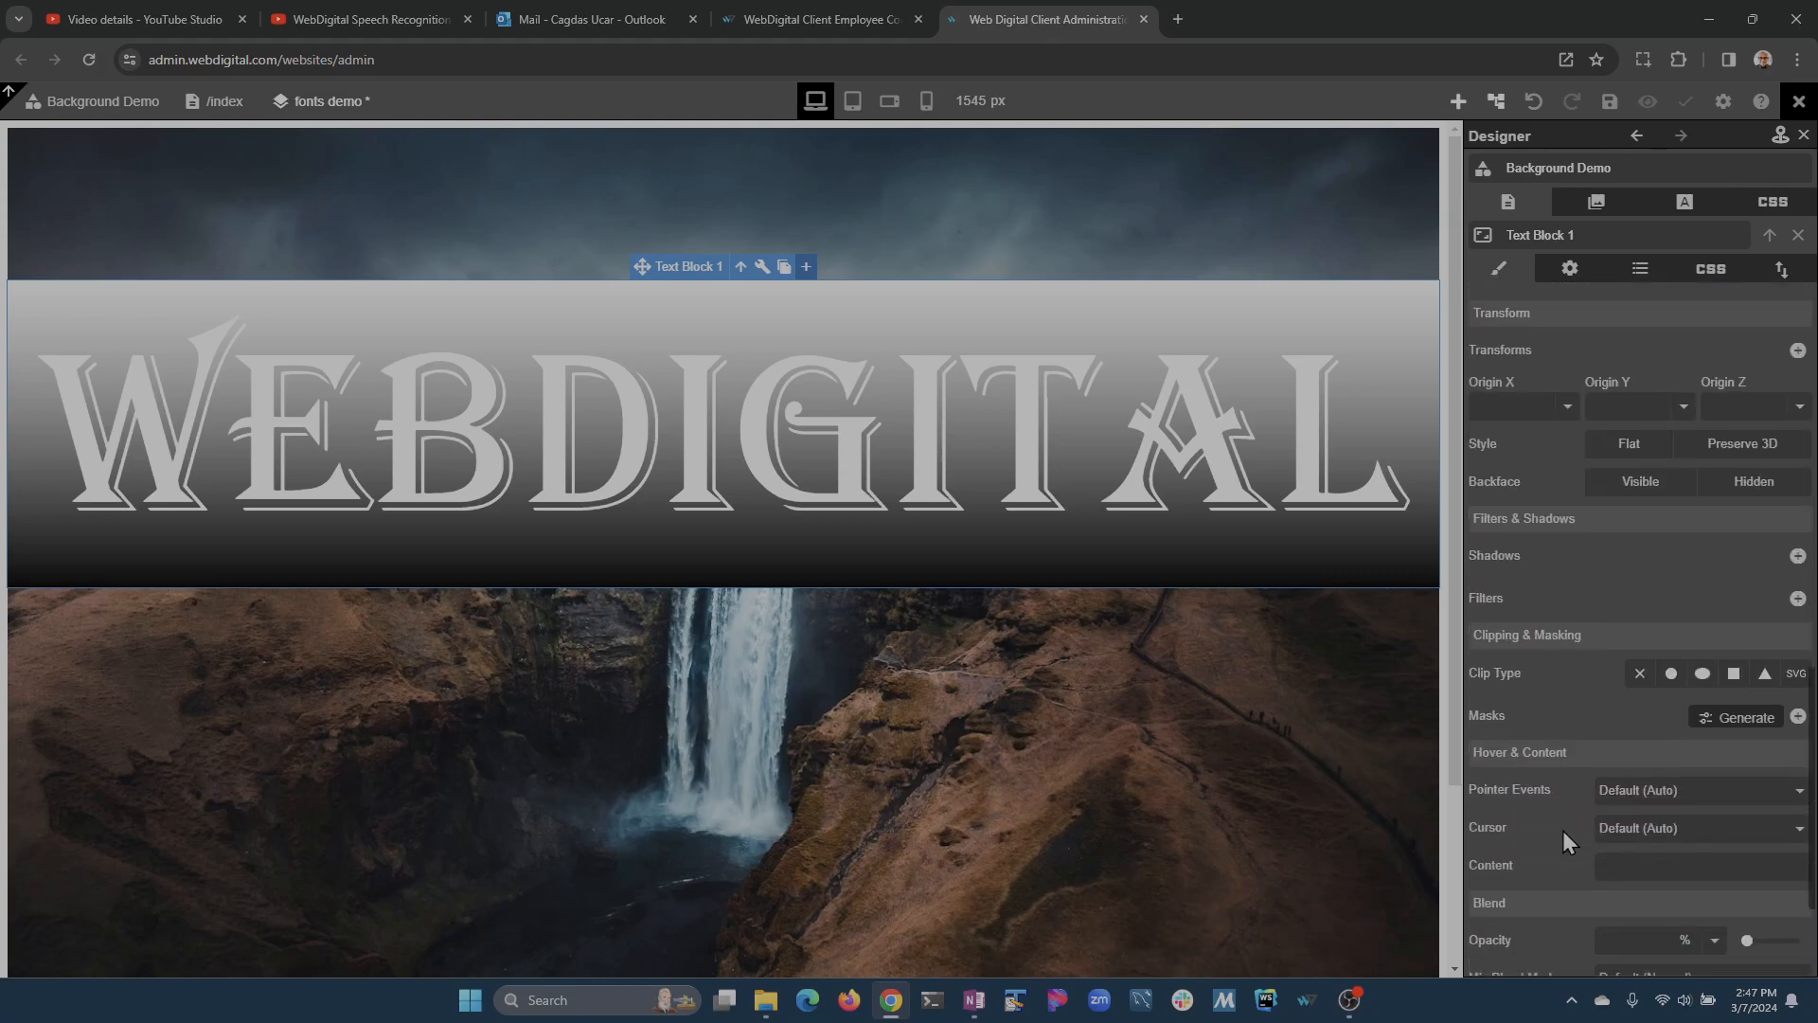
{"action": "scroll", "coordinate": [1570, 799], "scroll_direction": "down", "scroll_amount": 2}
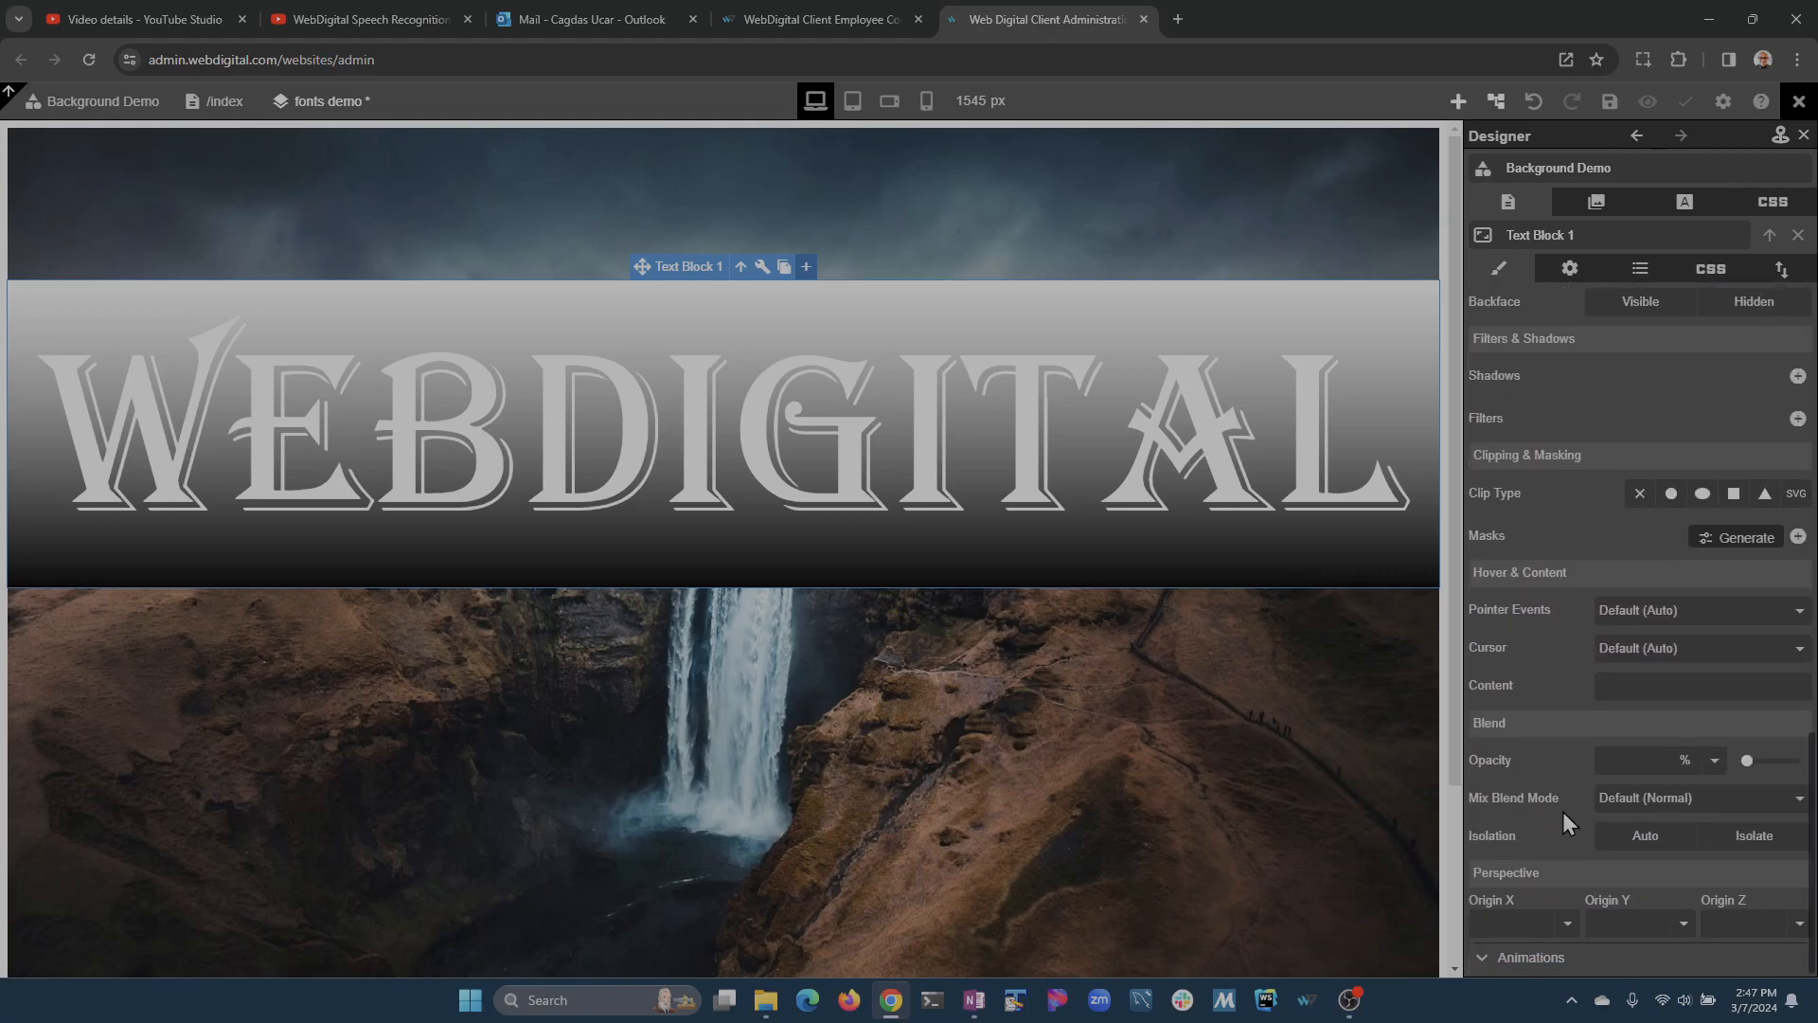
{"action": "scroll", "coordinate": [1534, 803], "scroll_direction": "up", "scroll_amount": 8}
{"action": "scroll", "coordinate": [1532, 803], "scroll_direction": "up", "scroll_amount": 1}
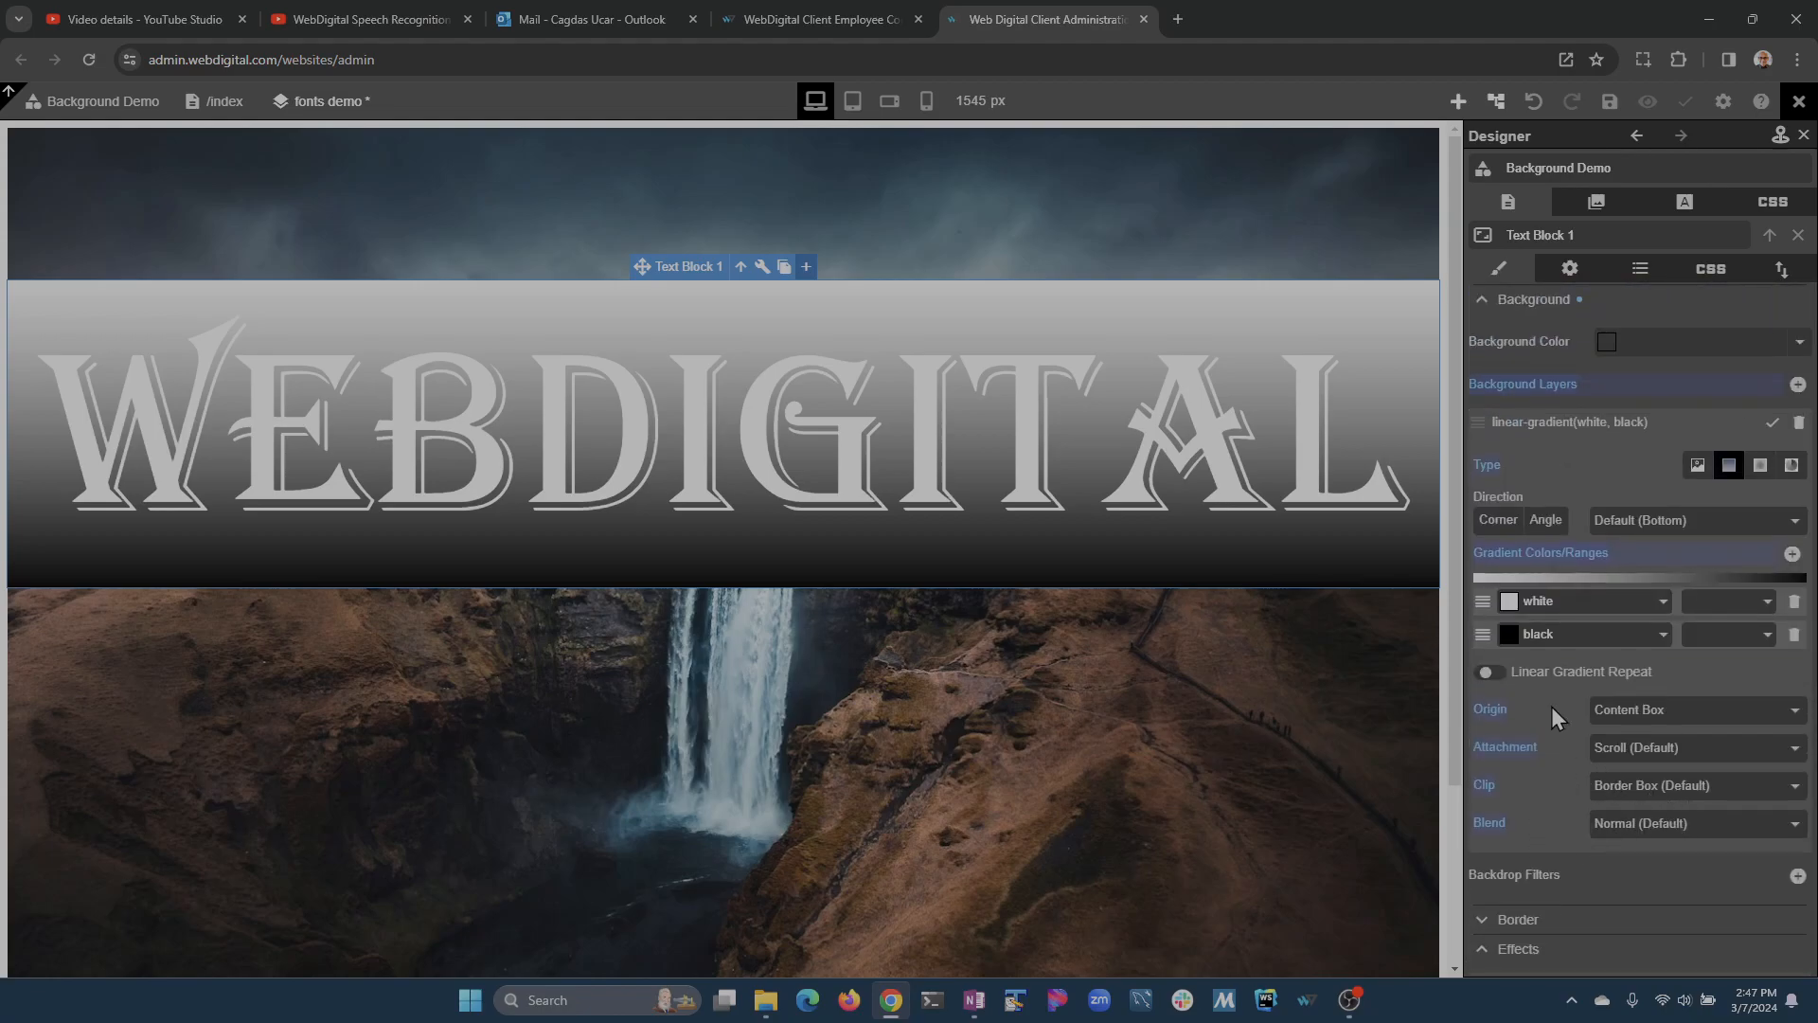
{"action": "scroll", "coordinate": [1534, 816], "scroll_direction": "up", "scroll_amount": 3}
{"action": "scroll", "coordinate": [1704, 454], "scroll_direction": "down", "scroll_amount": 3}
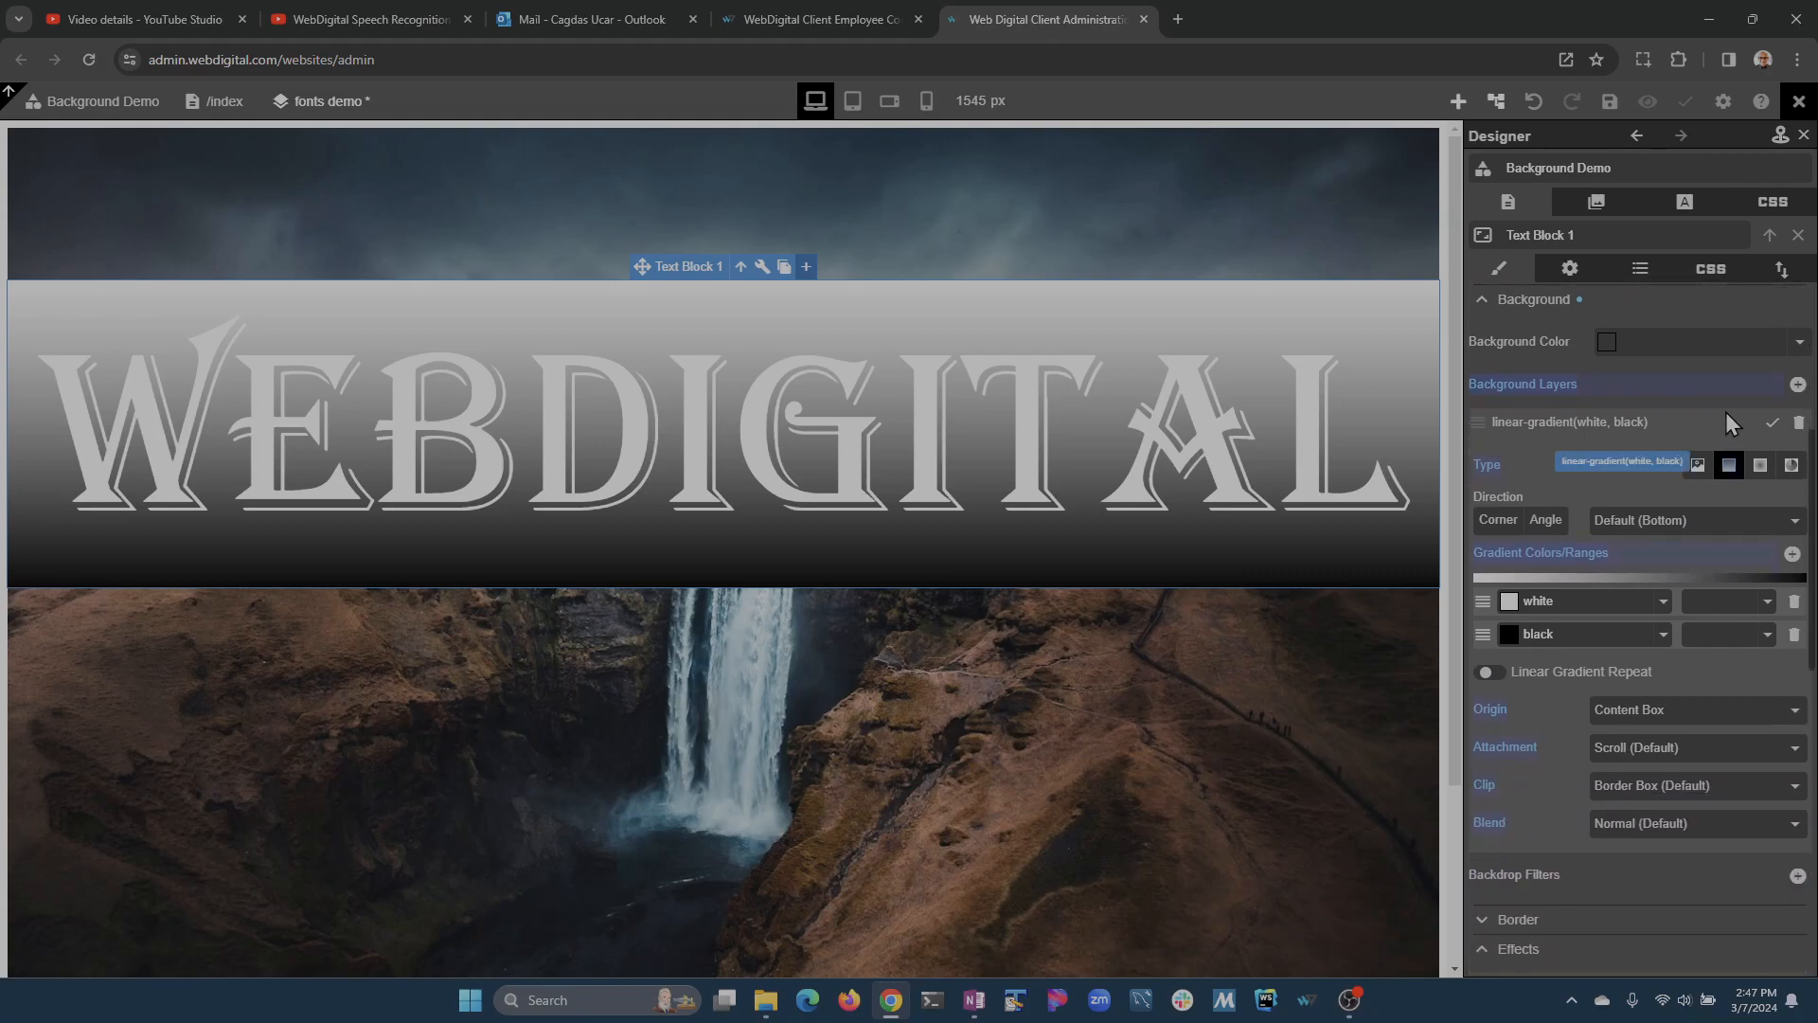
- Change the background layer to a radial gradient, compare the ellipse and circle shapes, and keep the circle
{"action": "left_click", "coordinate": [1760, 466]}
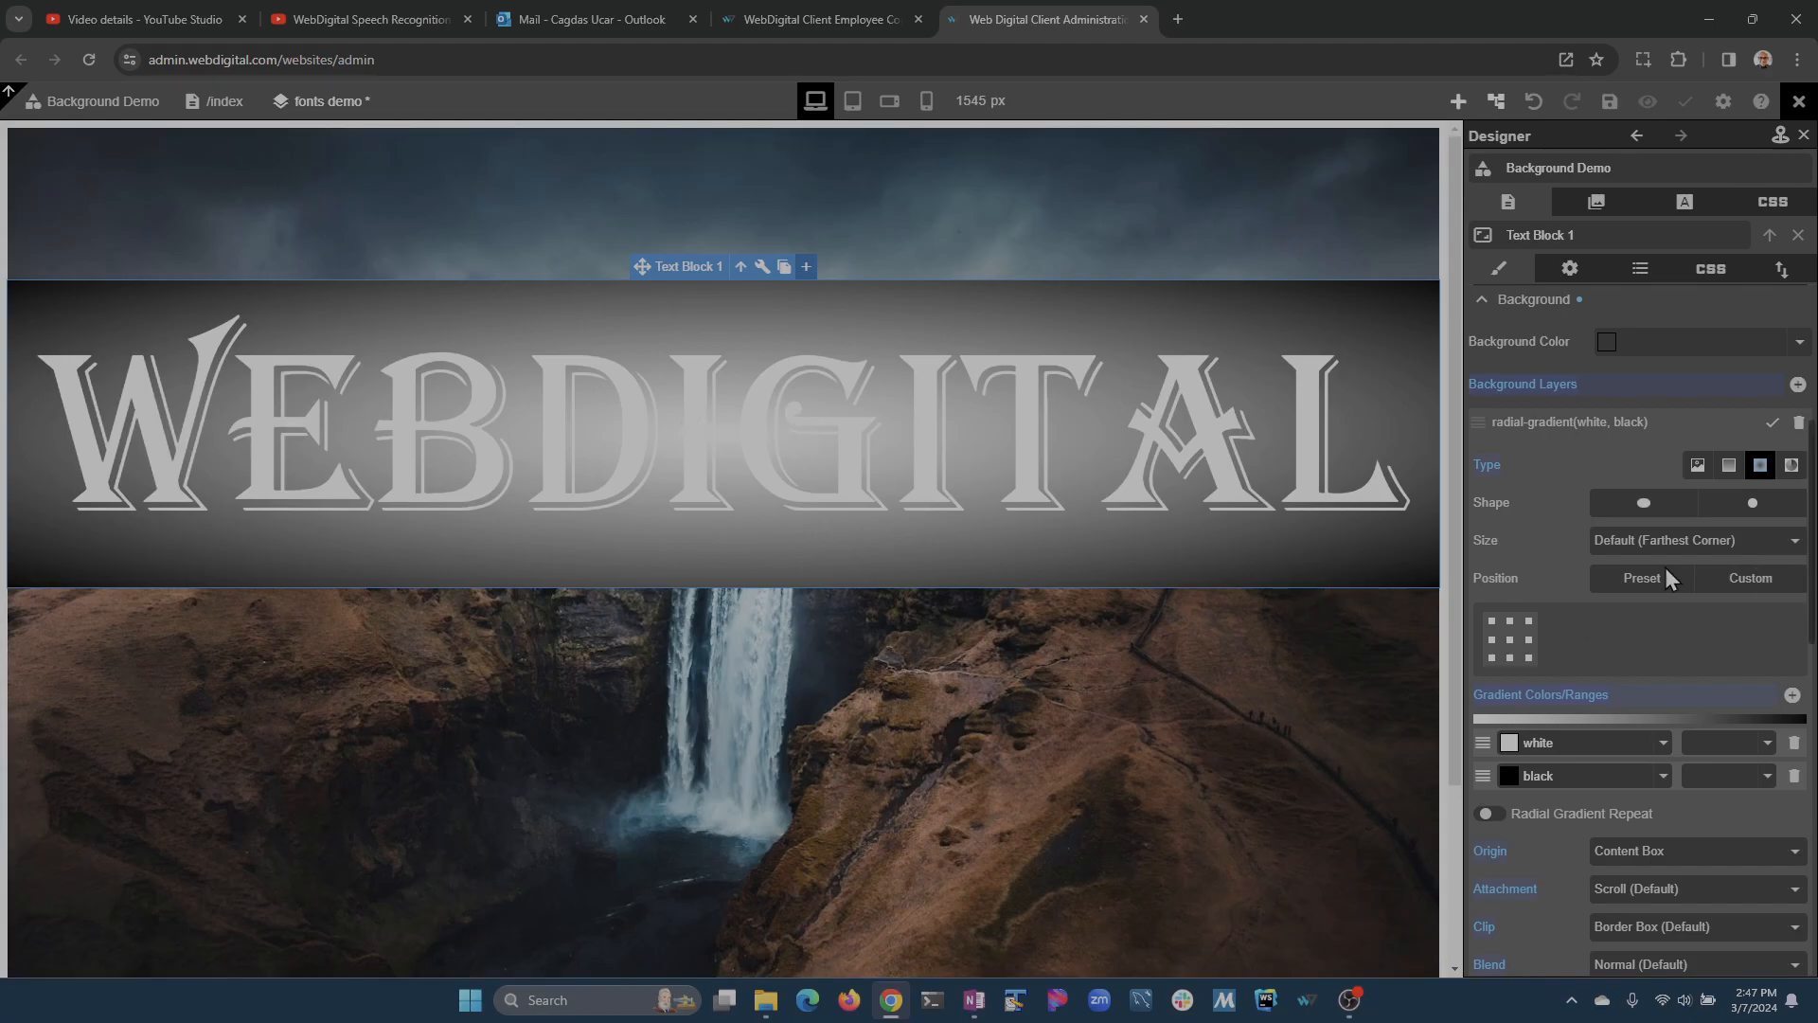
{"action": "left_click", "coordinate": [1730, 516]}
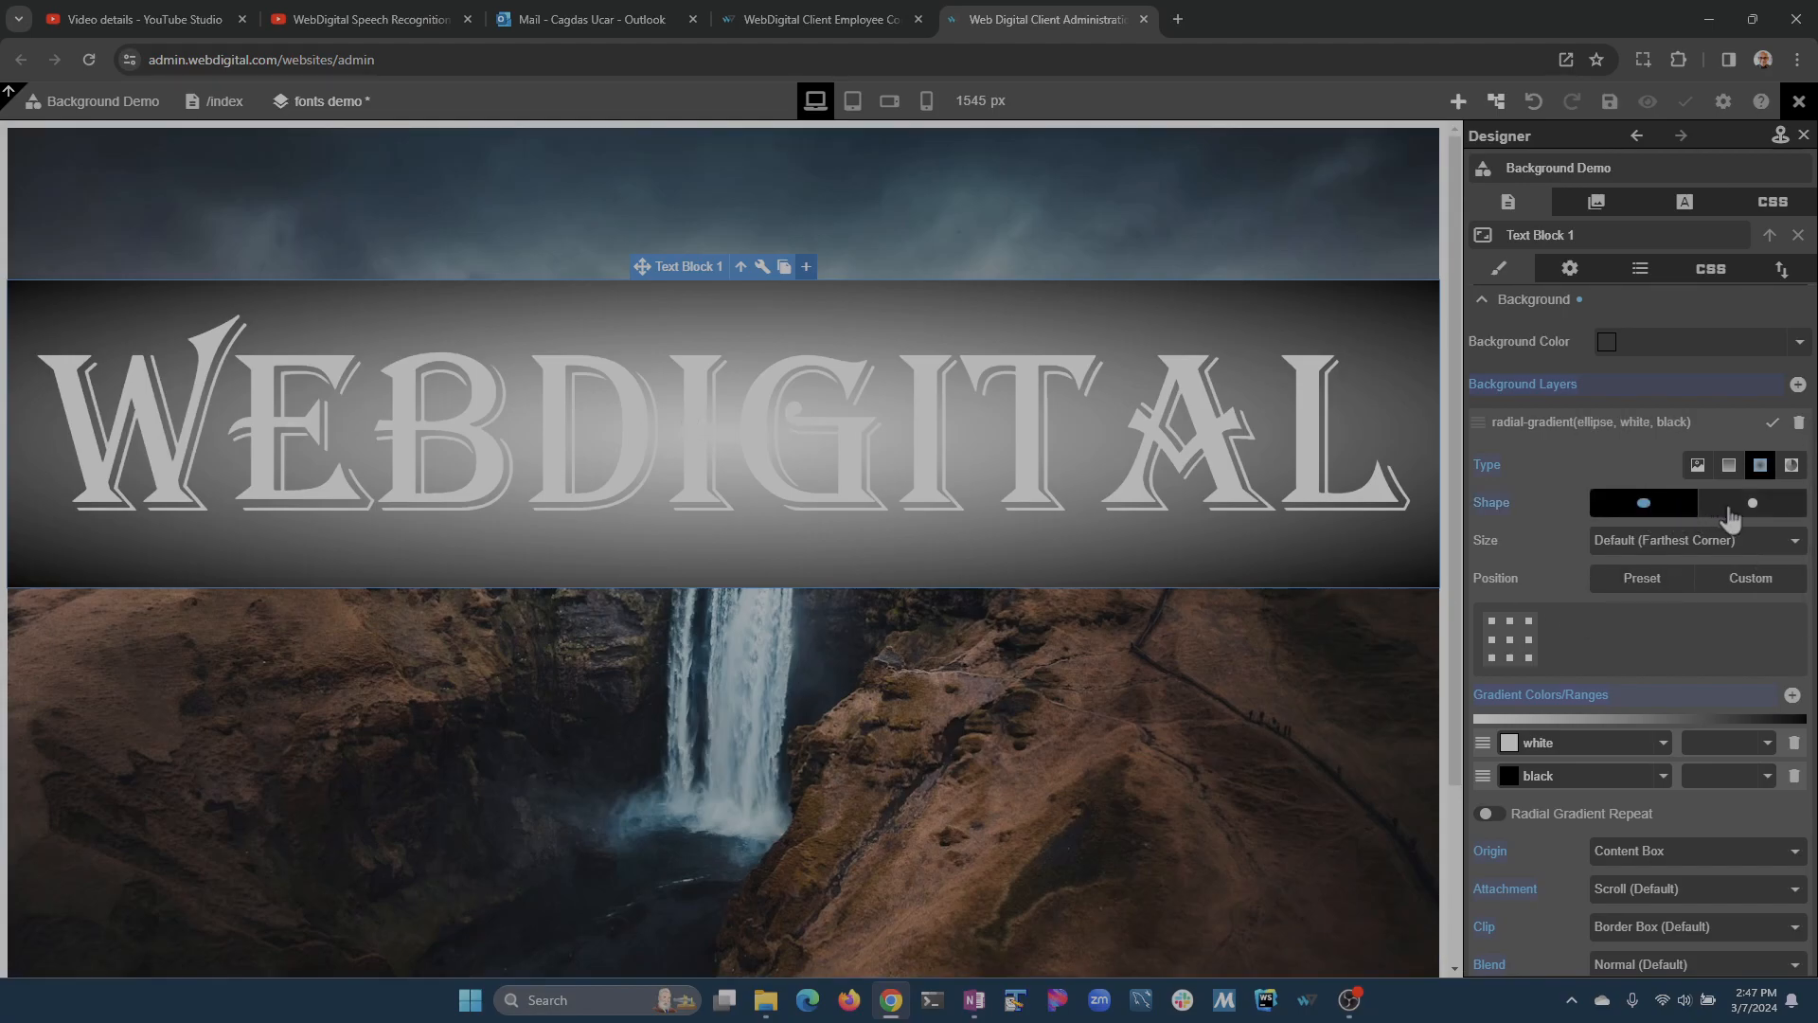
{"action": "left_click", "coordinate": [1651, 513]}
{"action": "left_click", "coordinate": [1733, 511]}
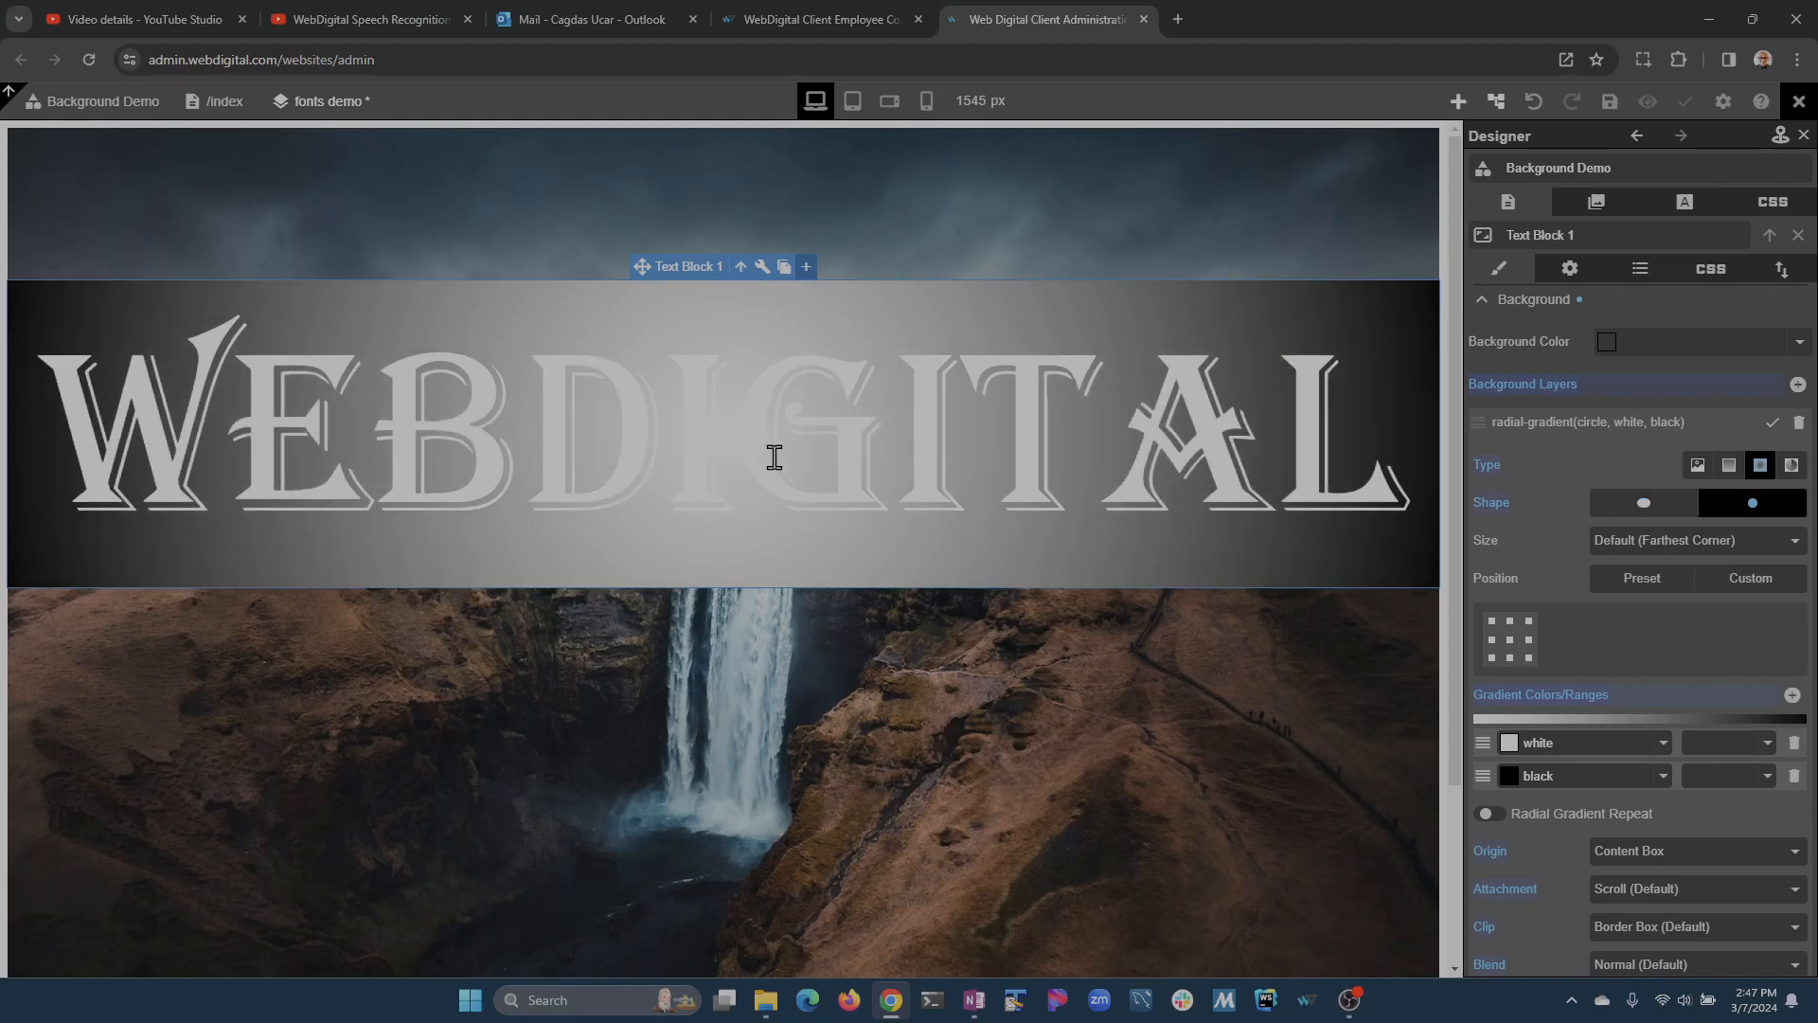
{"action": "left_click", "coordinate": [1681, 503]}
{"action": "left_click", "coordinate": [1742, 511]}
- Compare the radial gradient's size options from Closest Side to Farthest Corner, return to Default (Farthest Corner), and save the page
{"action": "left_click", "coordinate": [1721, 545]}
{"action": "left_click", "coordinate": [1709, 599]}
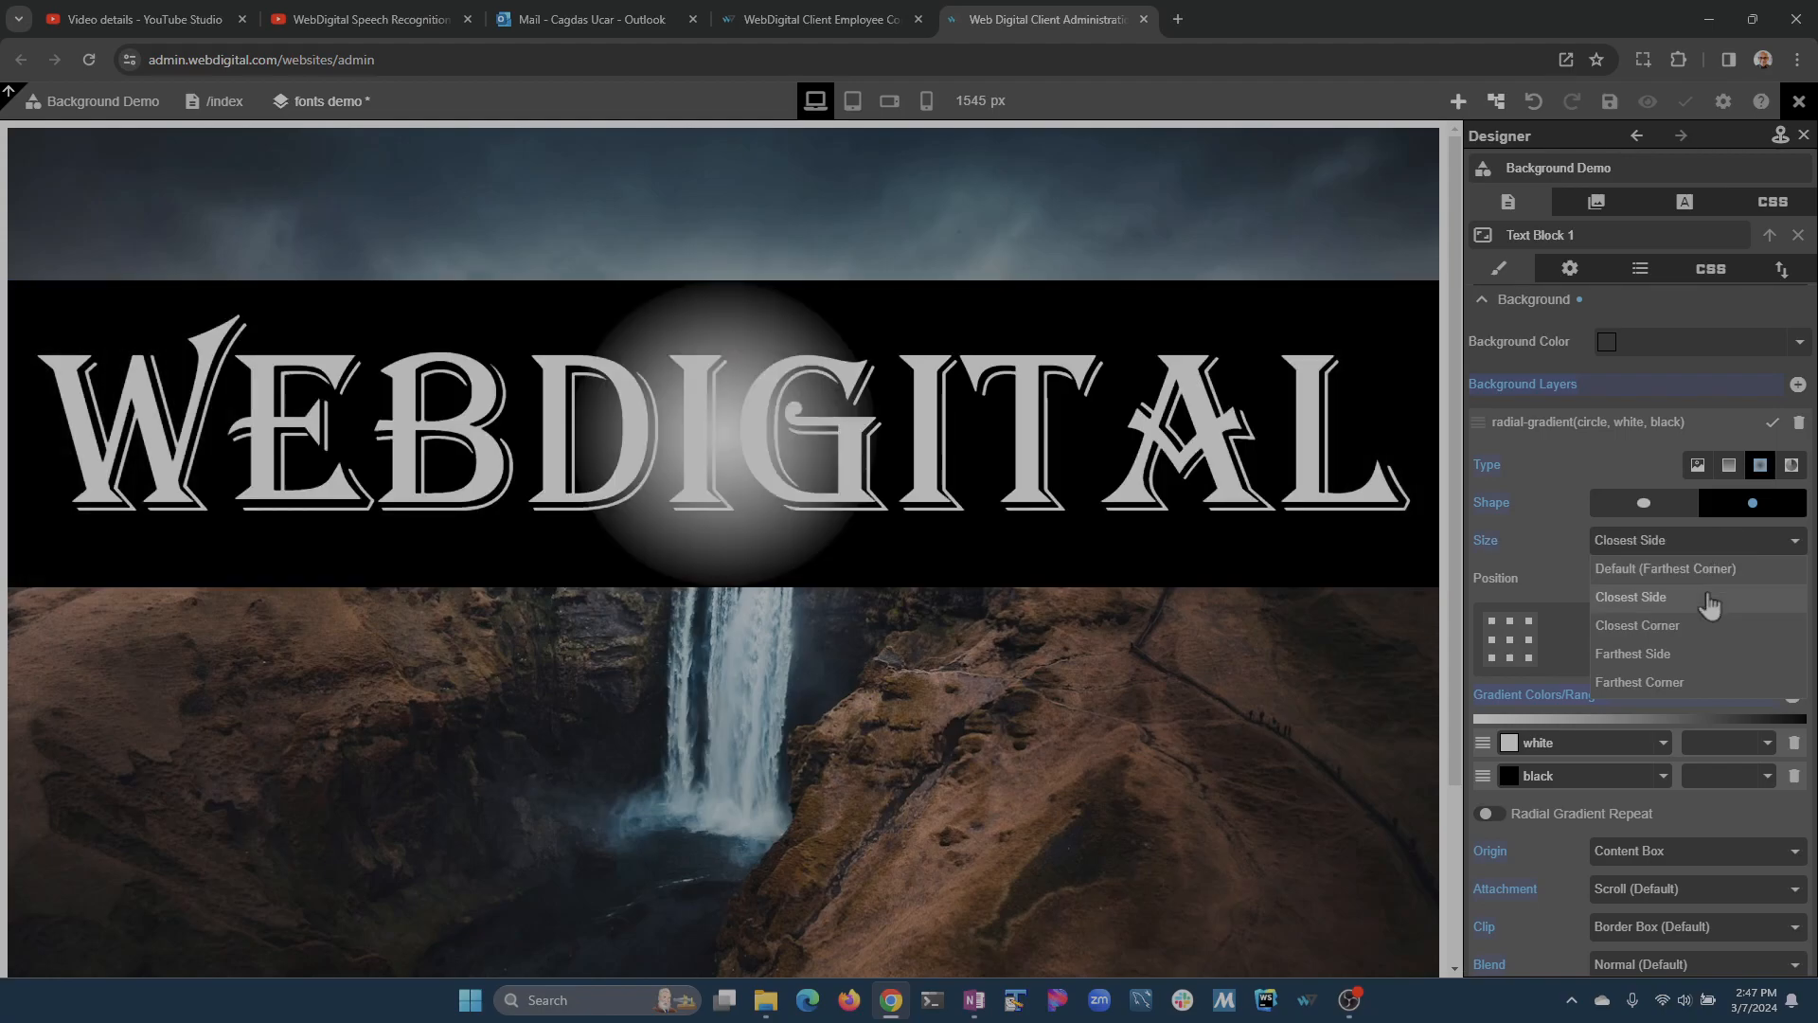
{"action": "left_click", "coordinate": [1699, 628]}
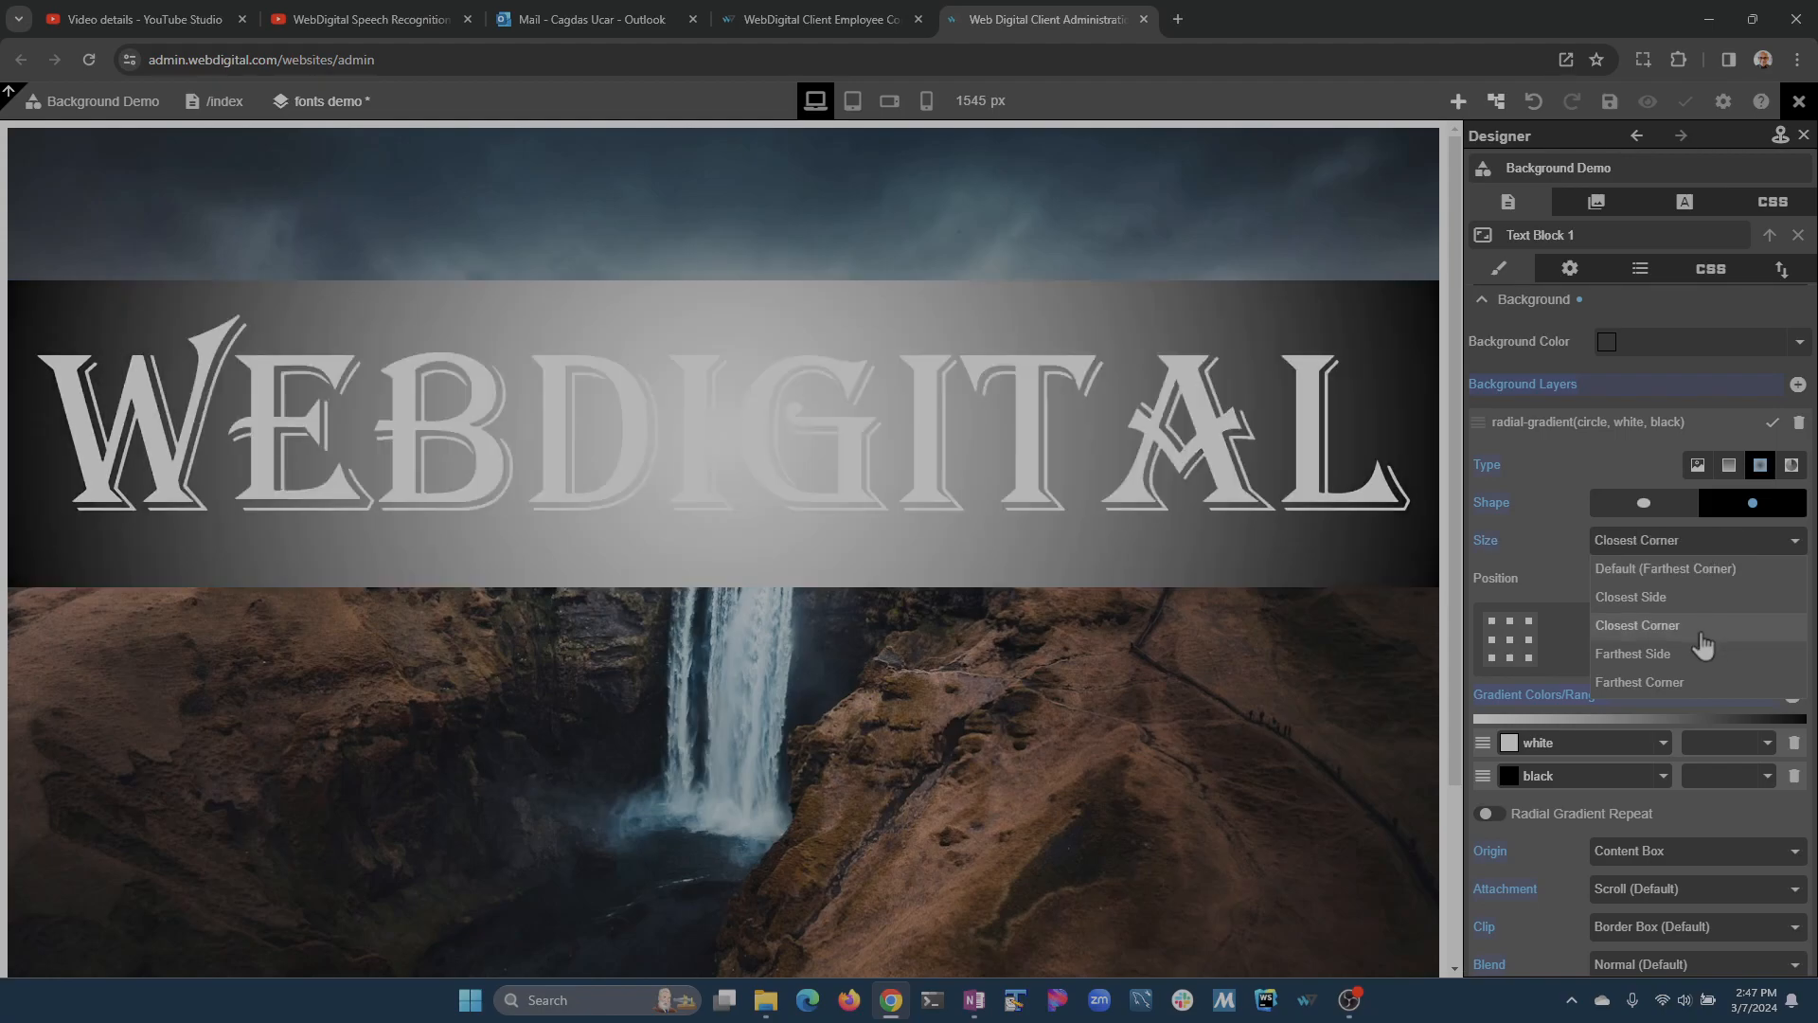
{"action": "left_click", "coordinate": [1701, 653]}
{"action": "left_click", "coordinate": [1695, 684]}
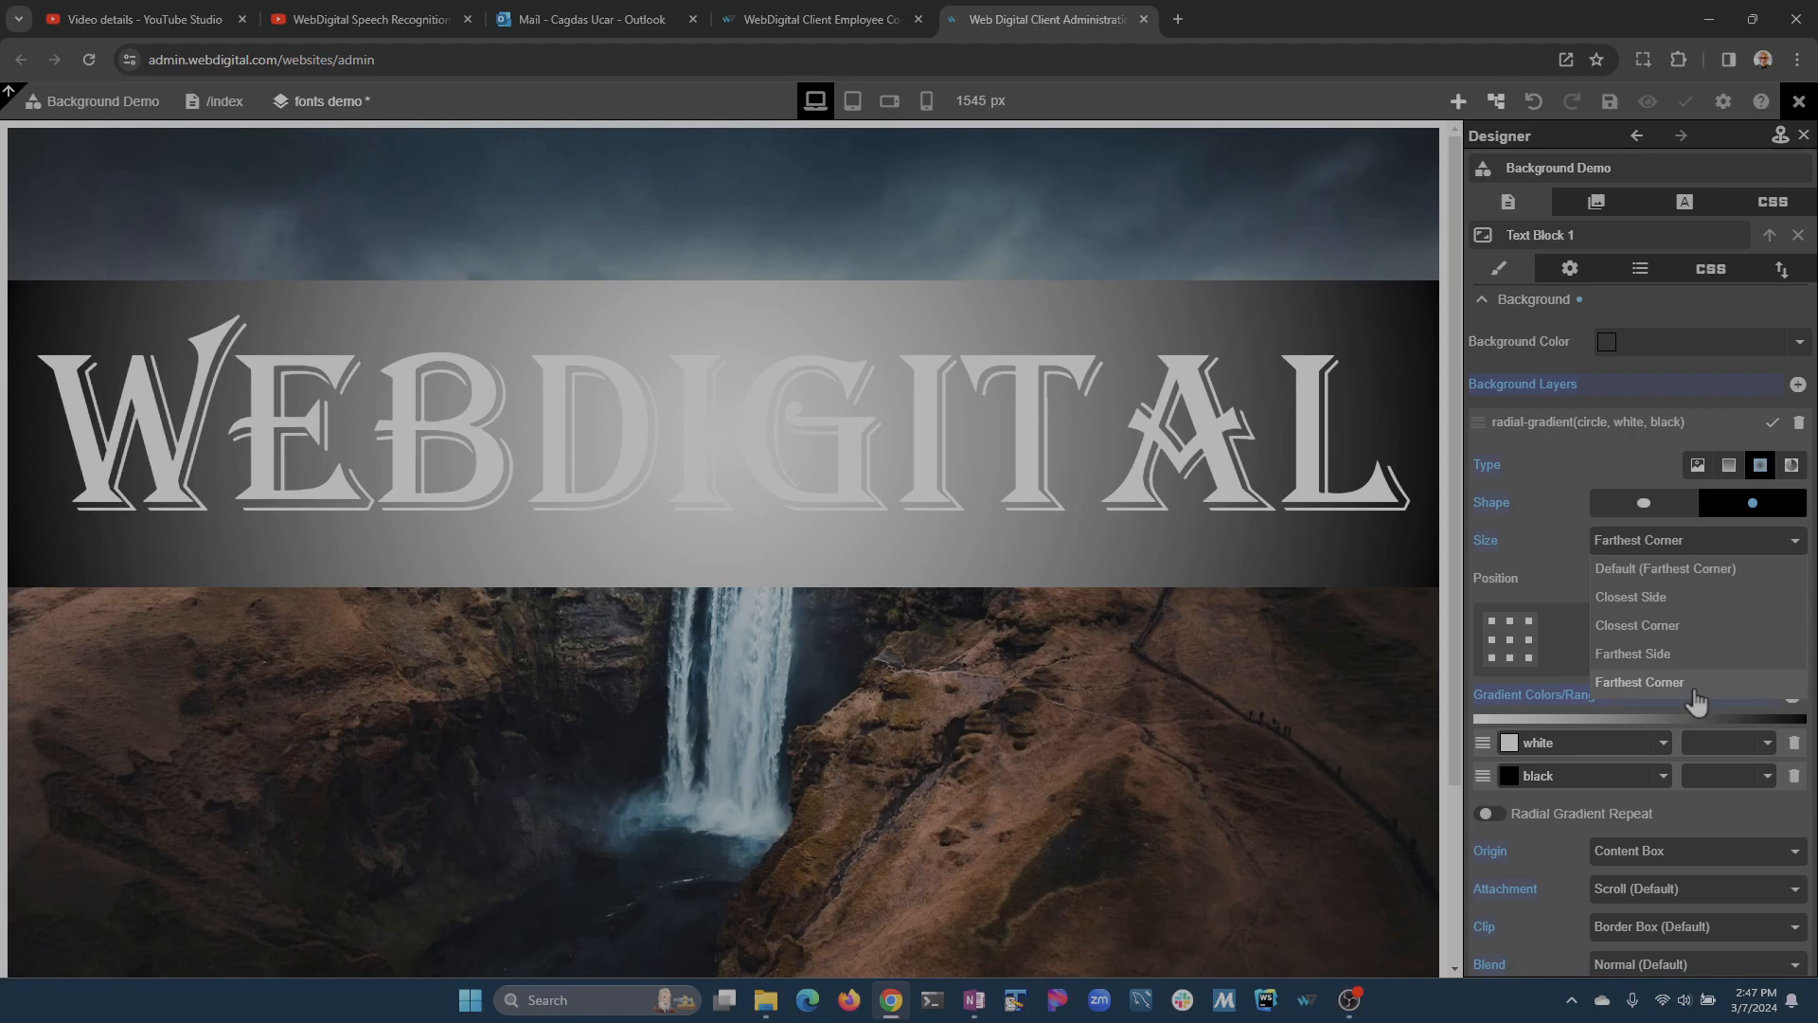
{"action": "left_click", "coordinate": [1704, 568]}
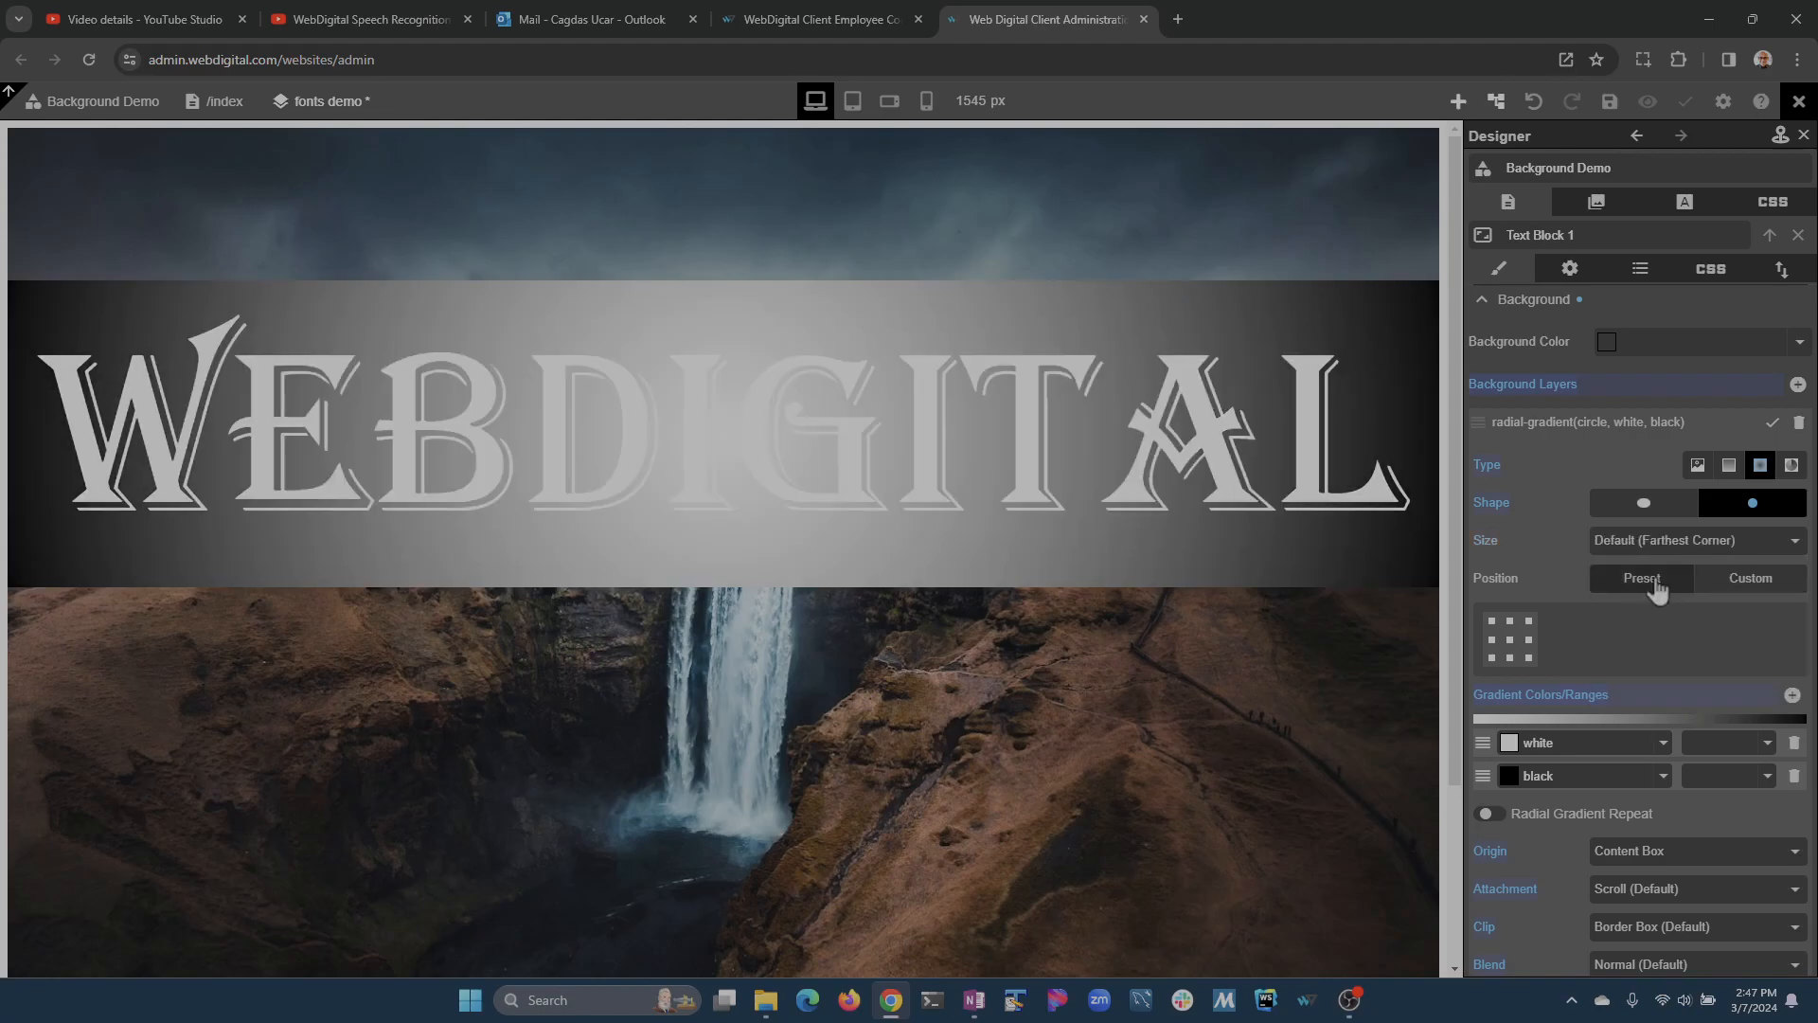
{"action": "key", "text": "ctrl+s"}
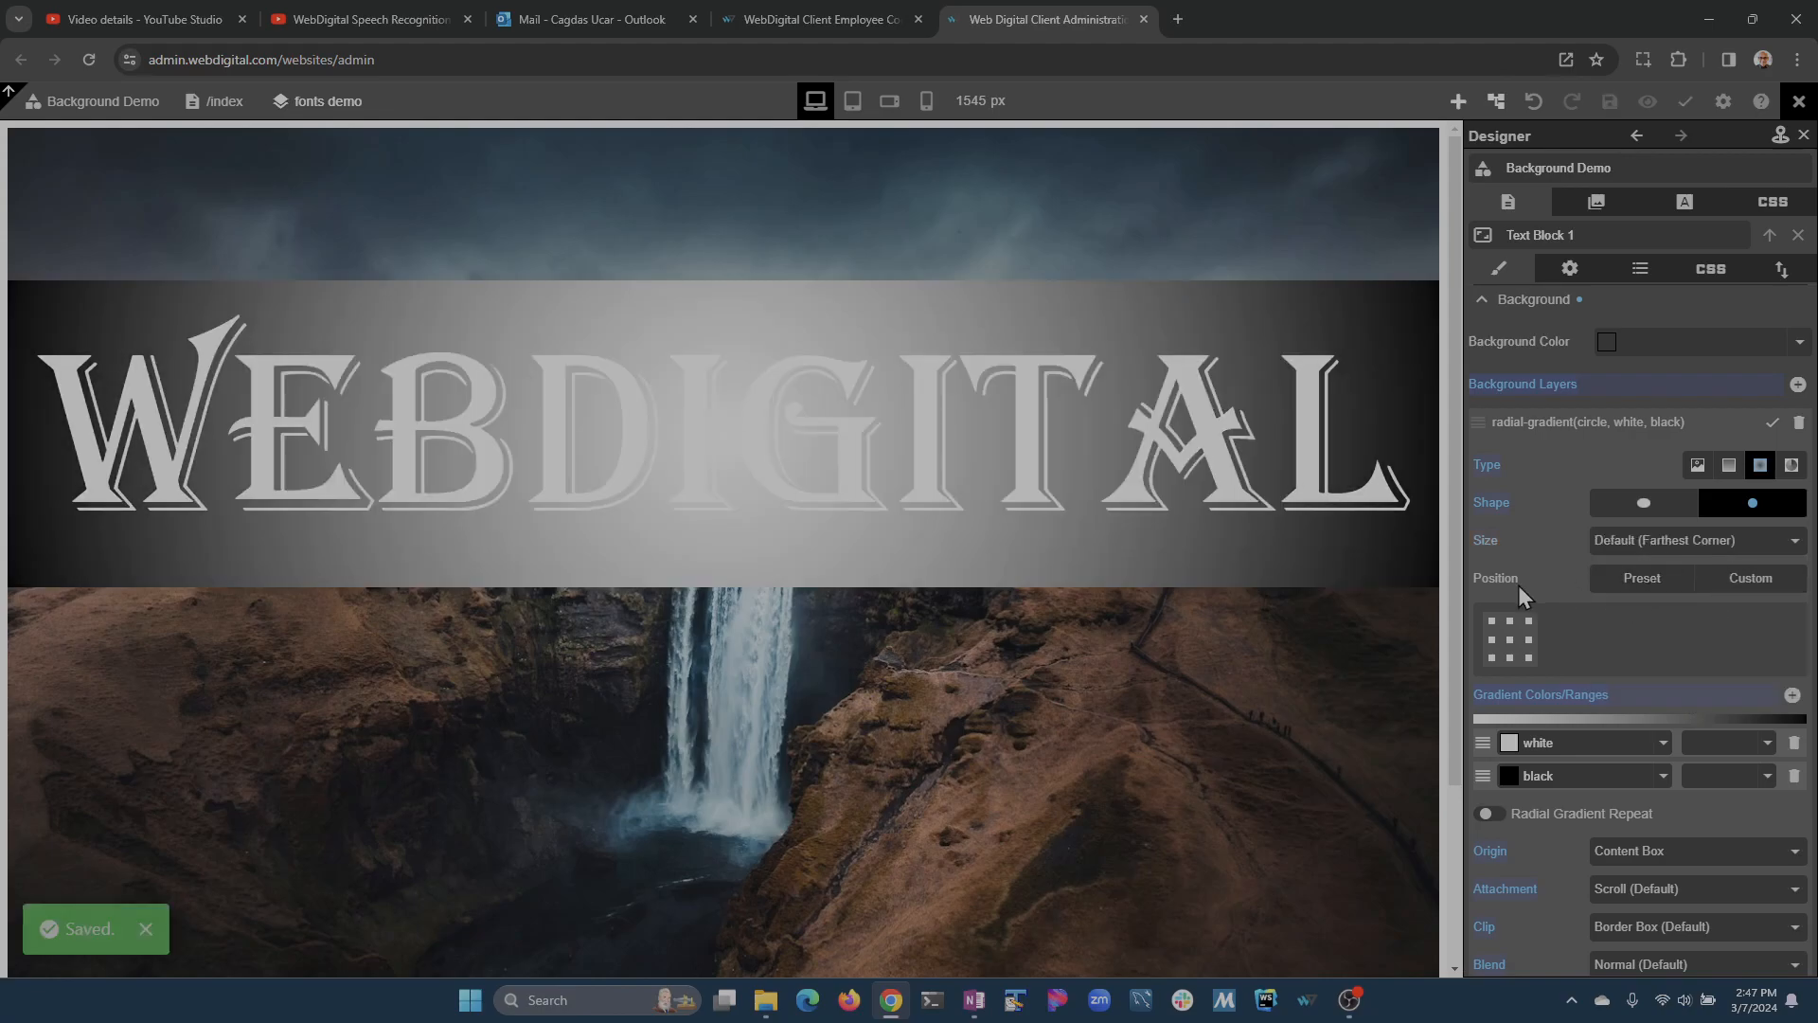
- Try the radial gradient's preset positions Top Left, Top Center and Top Right, ending on Center
{"action": "left_click", "coordinate": [1644, 579]}
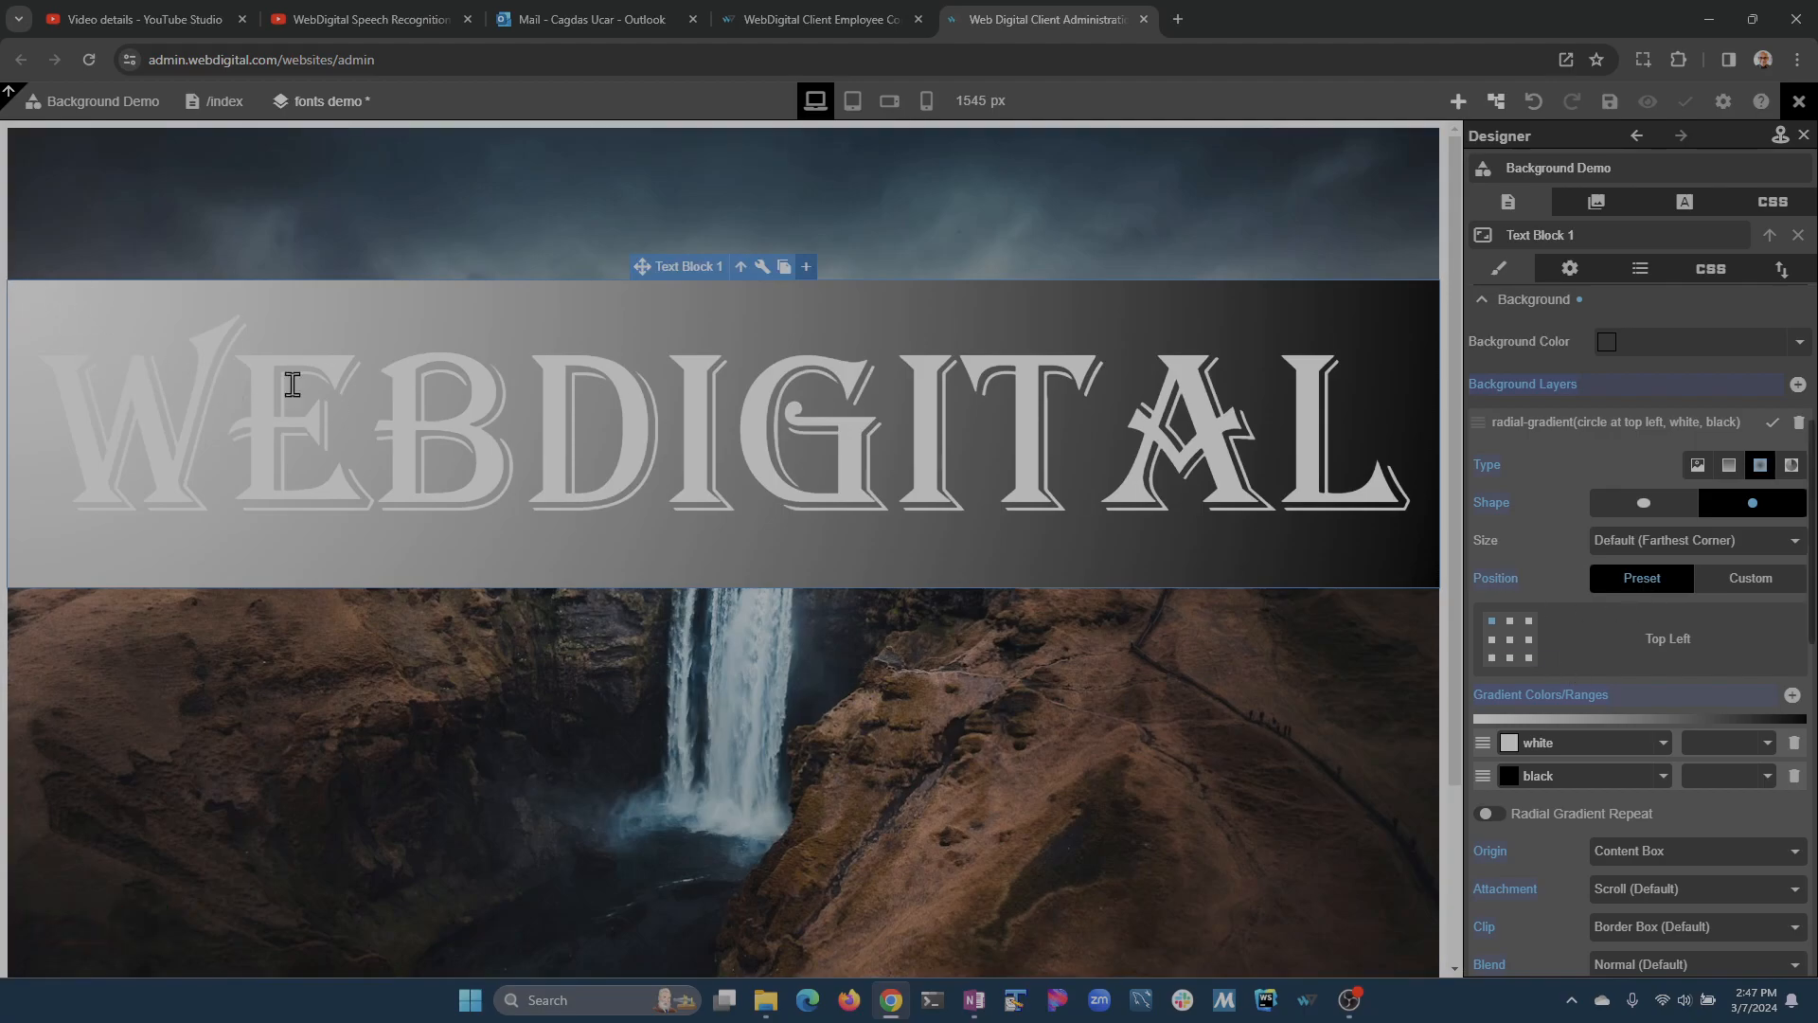
{"action": "left_click", "coordinate": [1511, 621]}
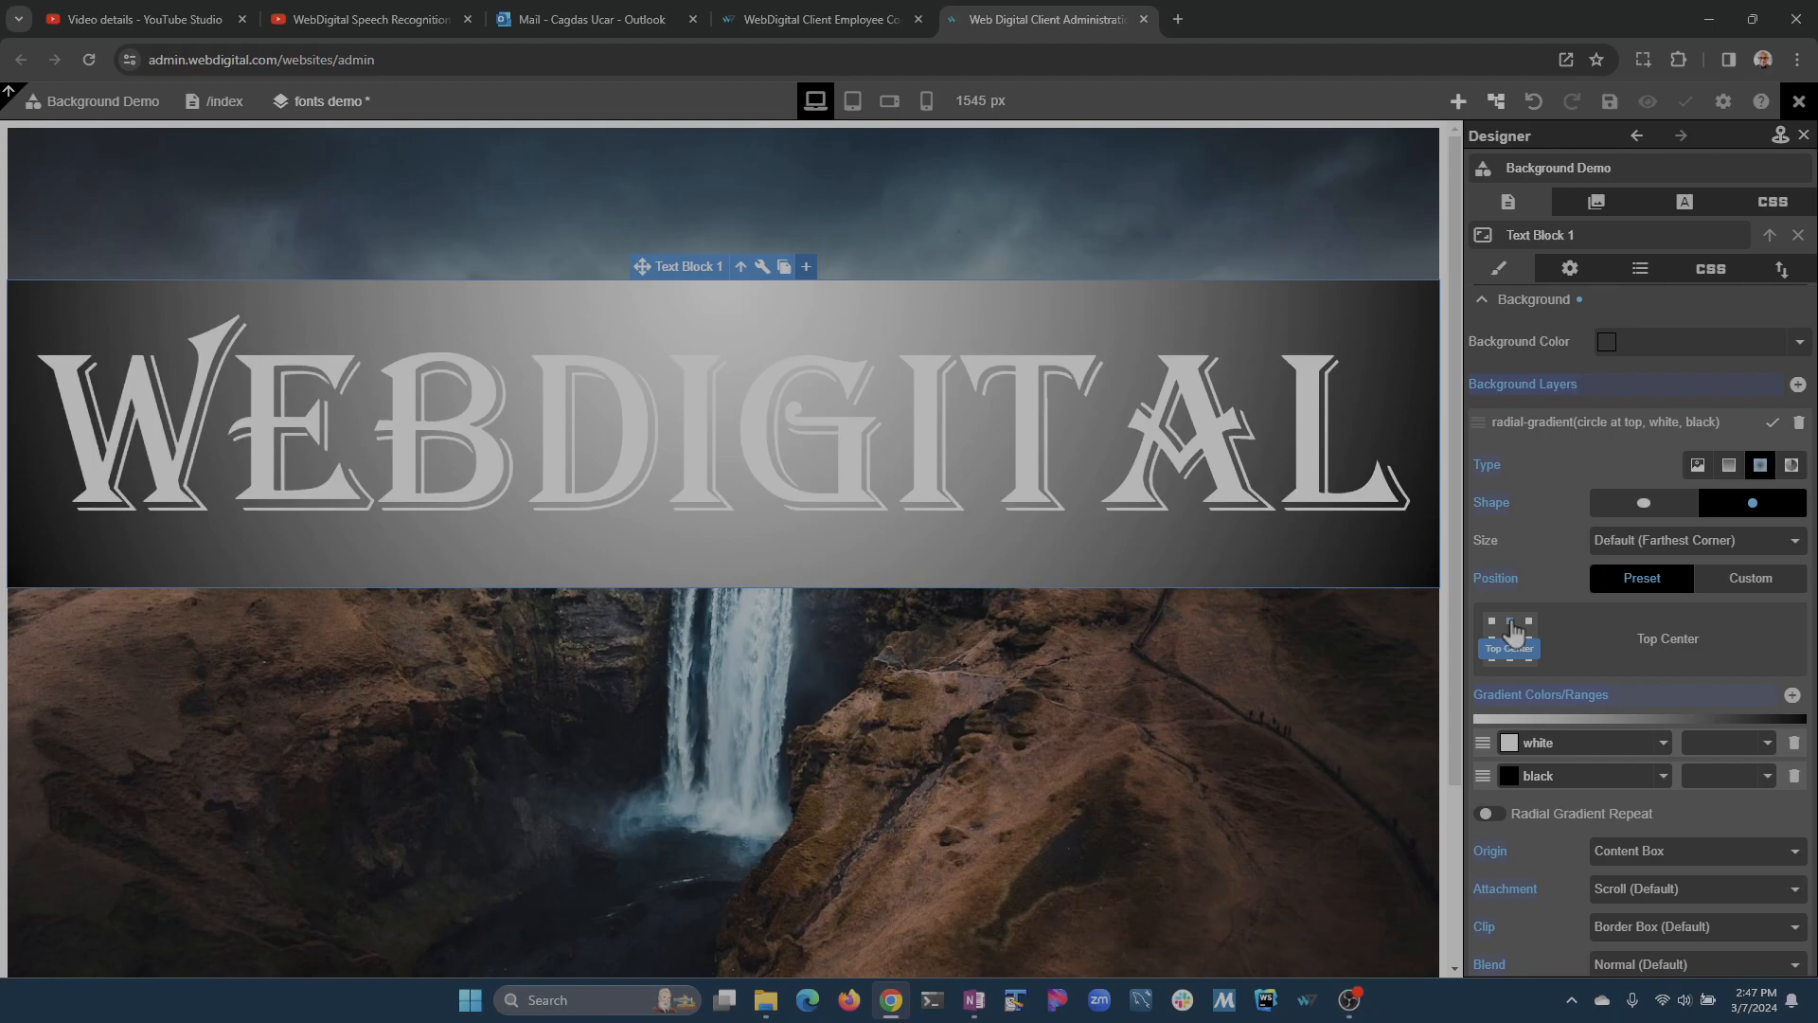
{"action": "left_click", "coordinate": [1529, 622]}
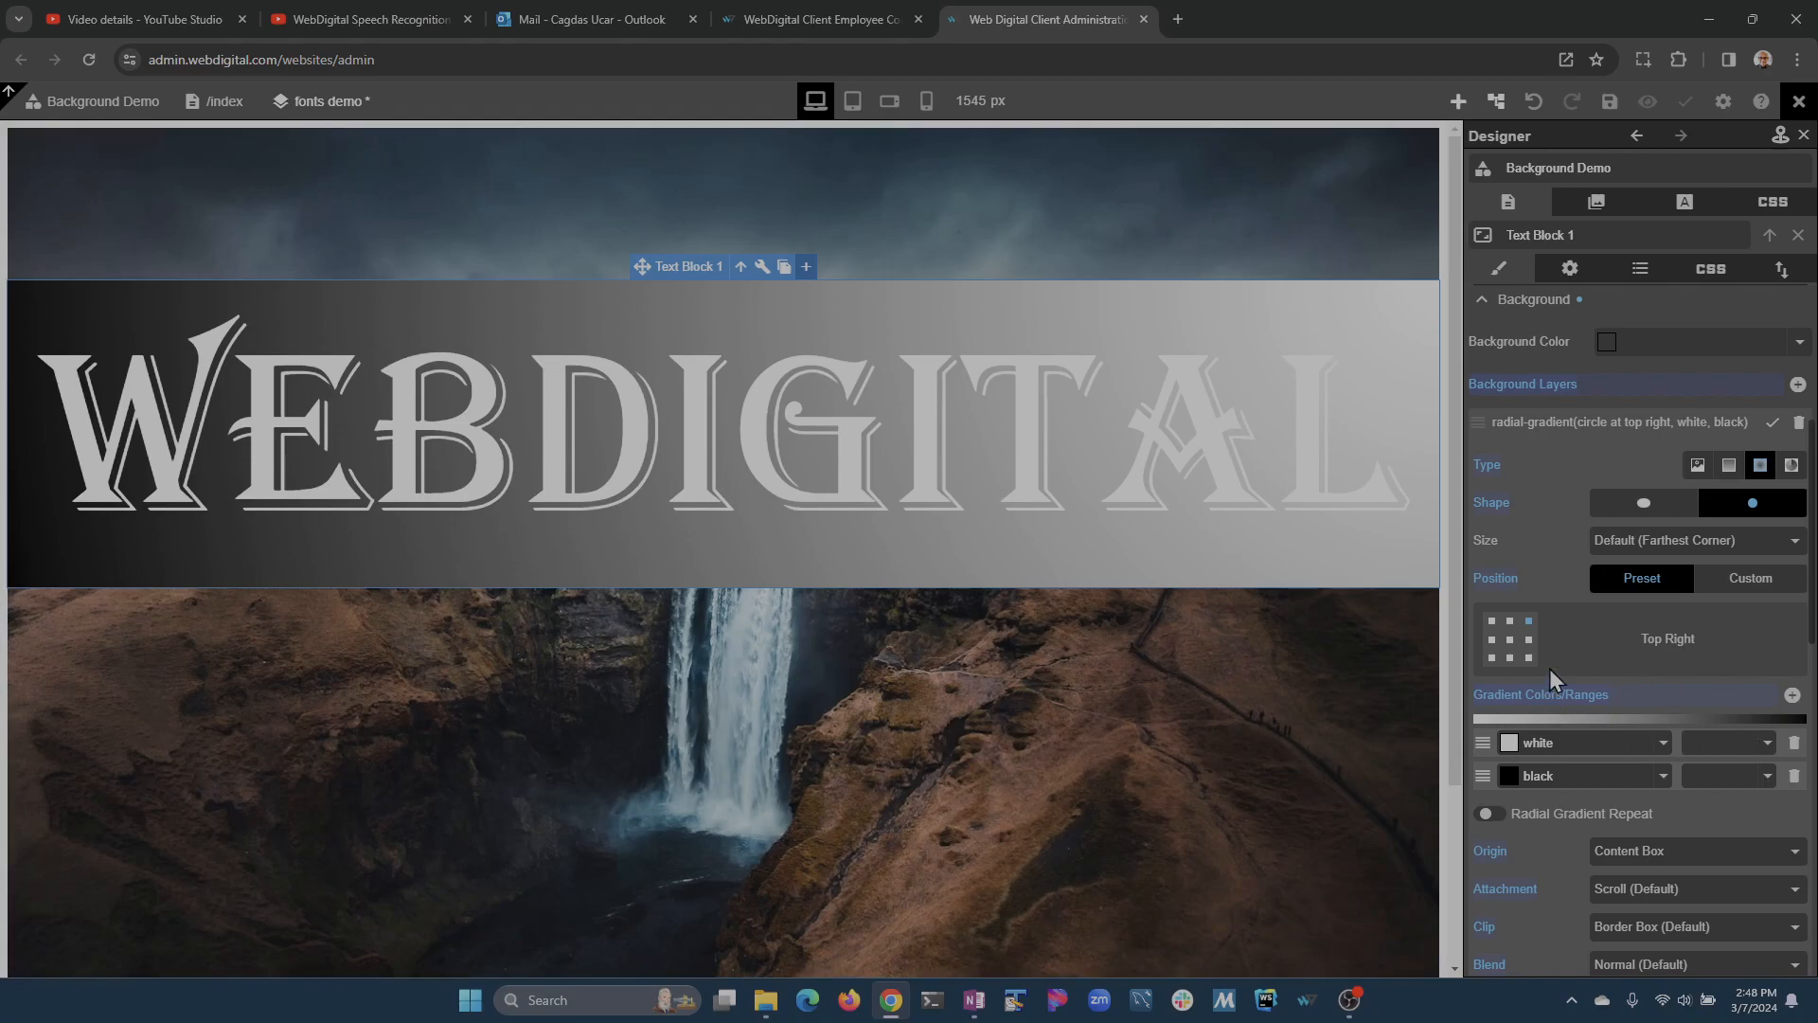
{"action": "left_click", "coordinate": [1509, 640]}
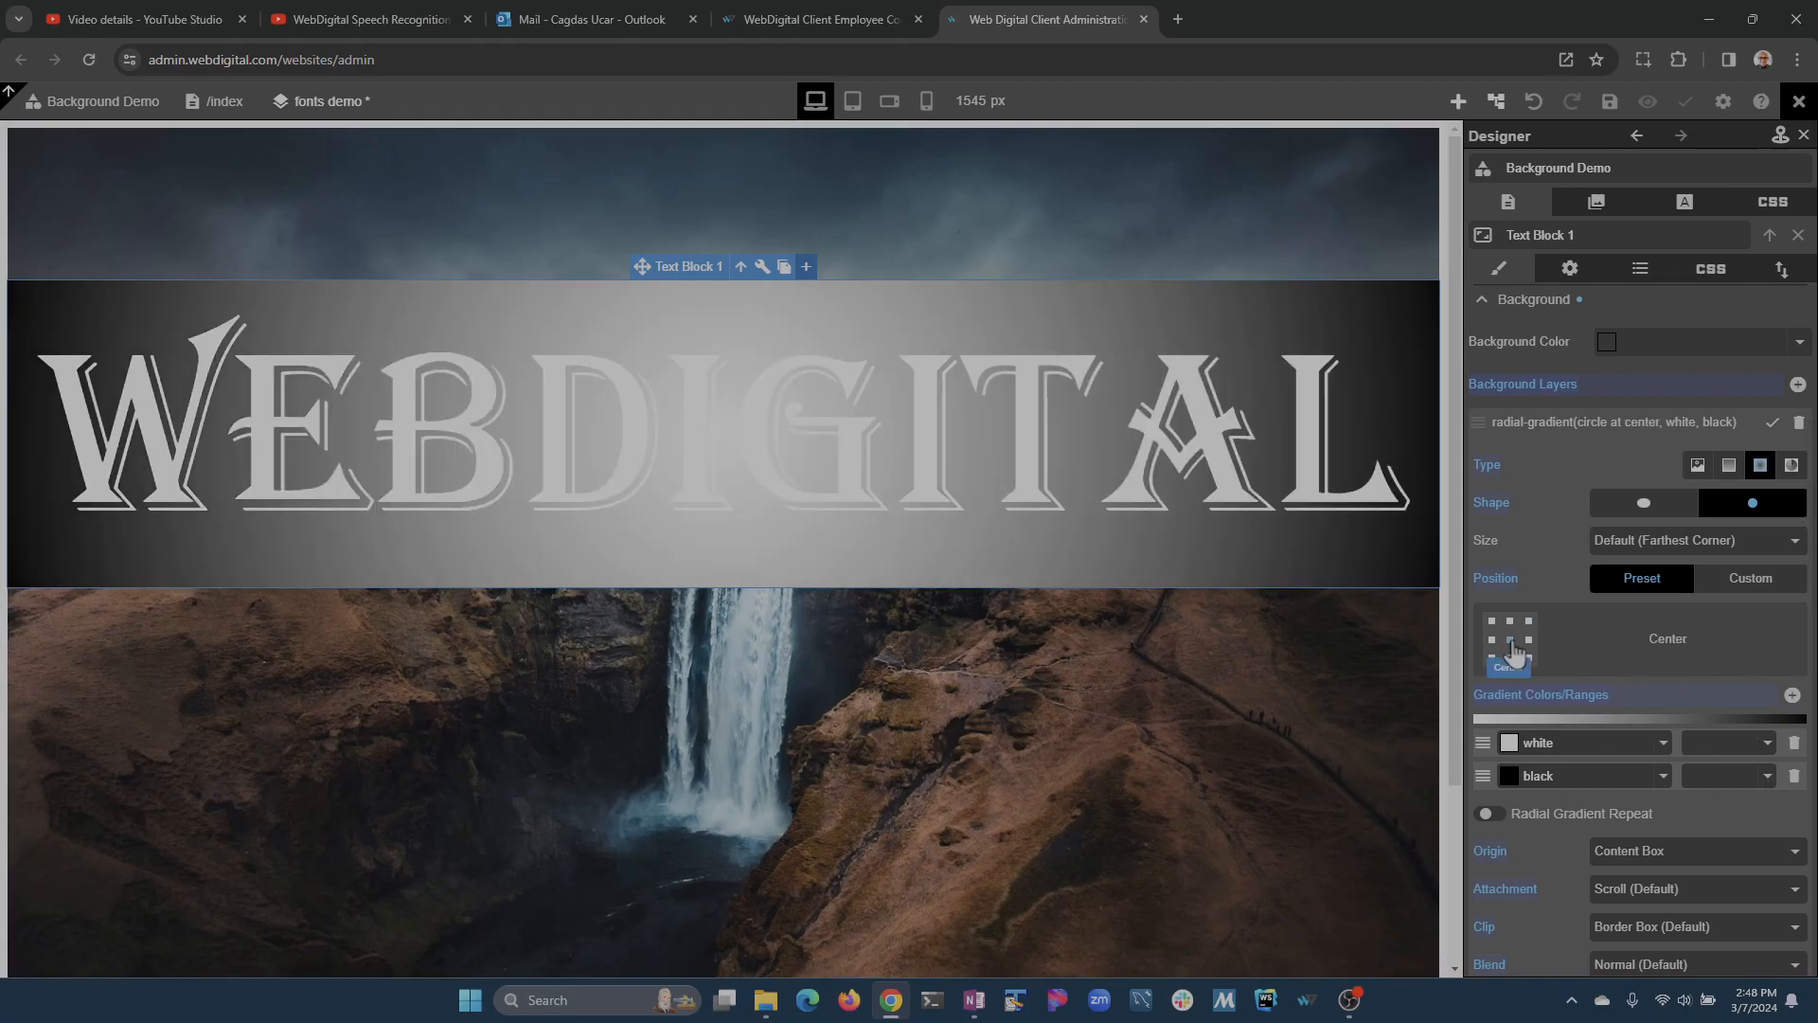
- Give the radial gradient a custom position of 40% X and 41% Y
{"action": "left_click", "coordinate": [1750, 578]}
{"action": "left_click_drag", "start_coordinate": [1502, 650], "coordinate": [1507, 652]}
{"action": "left_click_drag", "start_coordinate": [1659, 648], "coordinate": [1656, 707]}
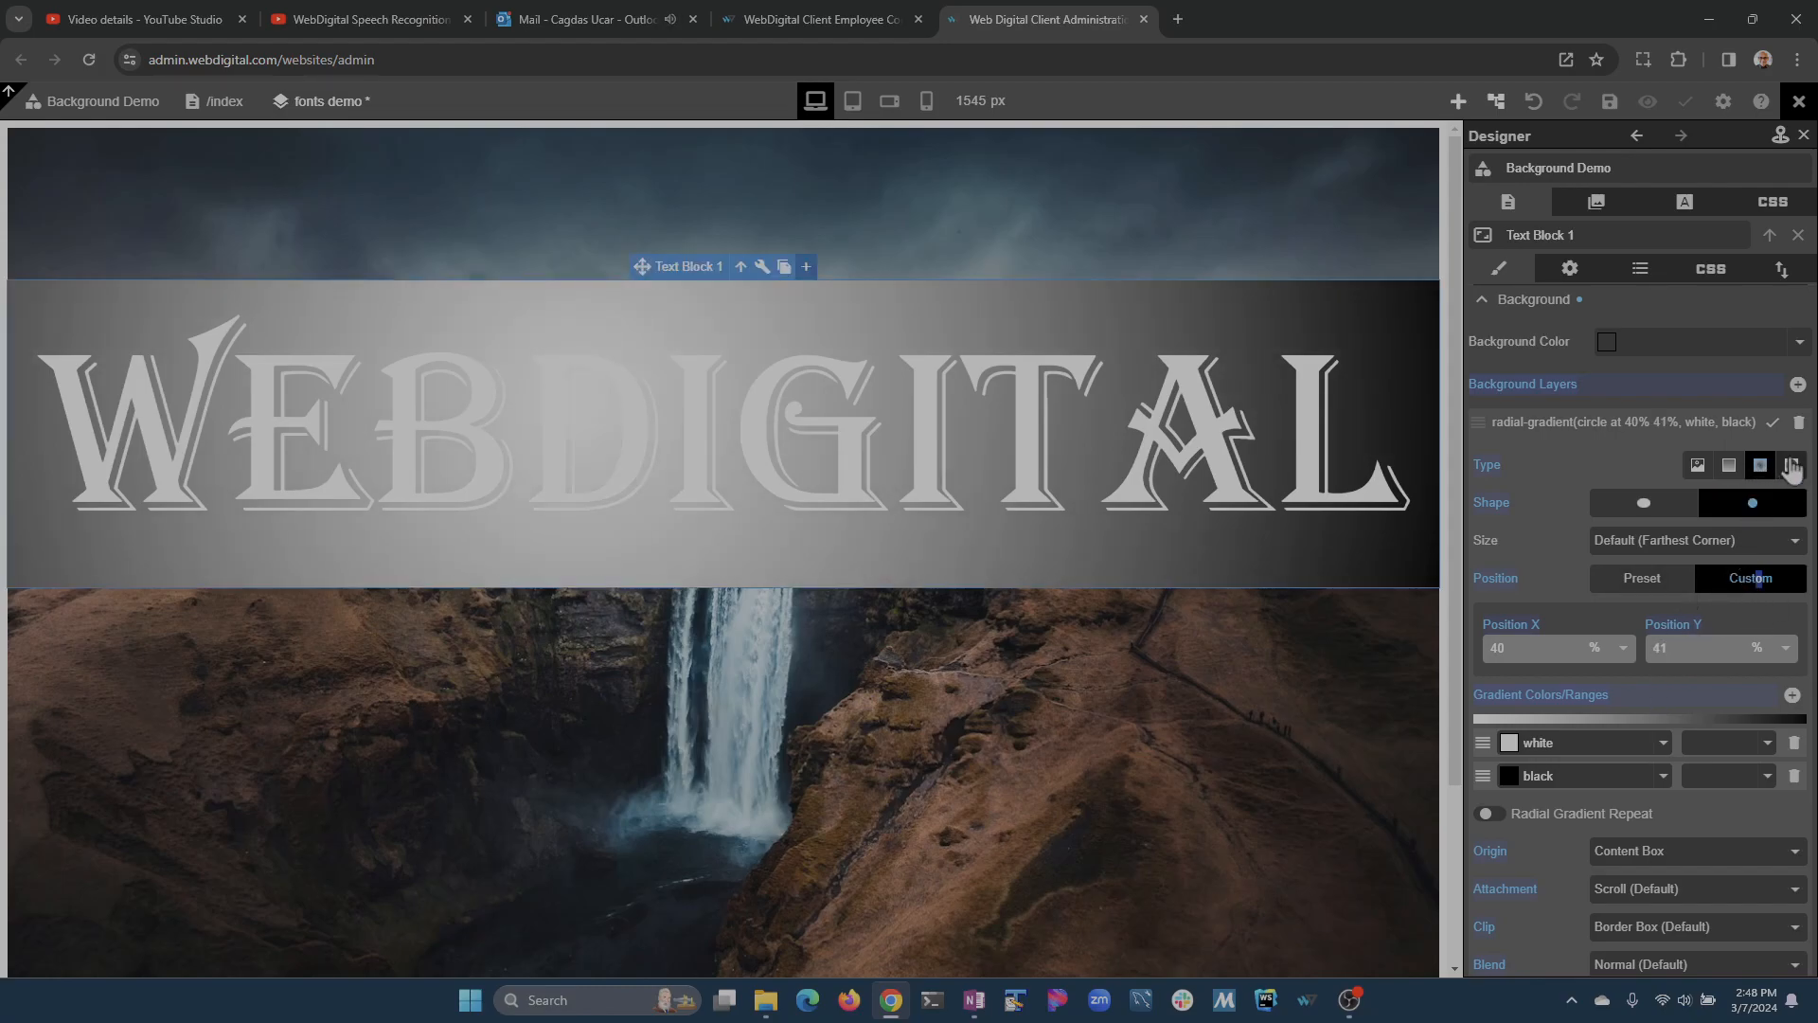
- Change the layer to a conic gradient with an angle of -79 deg and clip it to Text
{"action": "left_click", "coordinate": [1793, 466]}
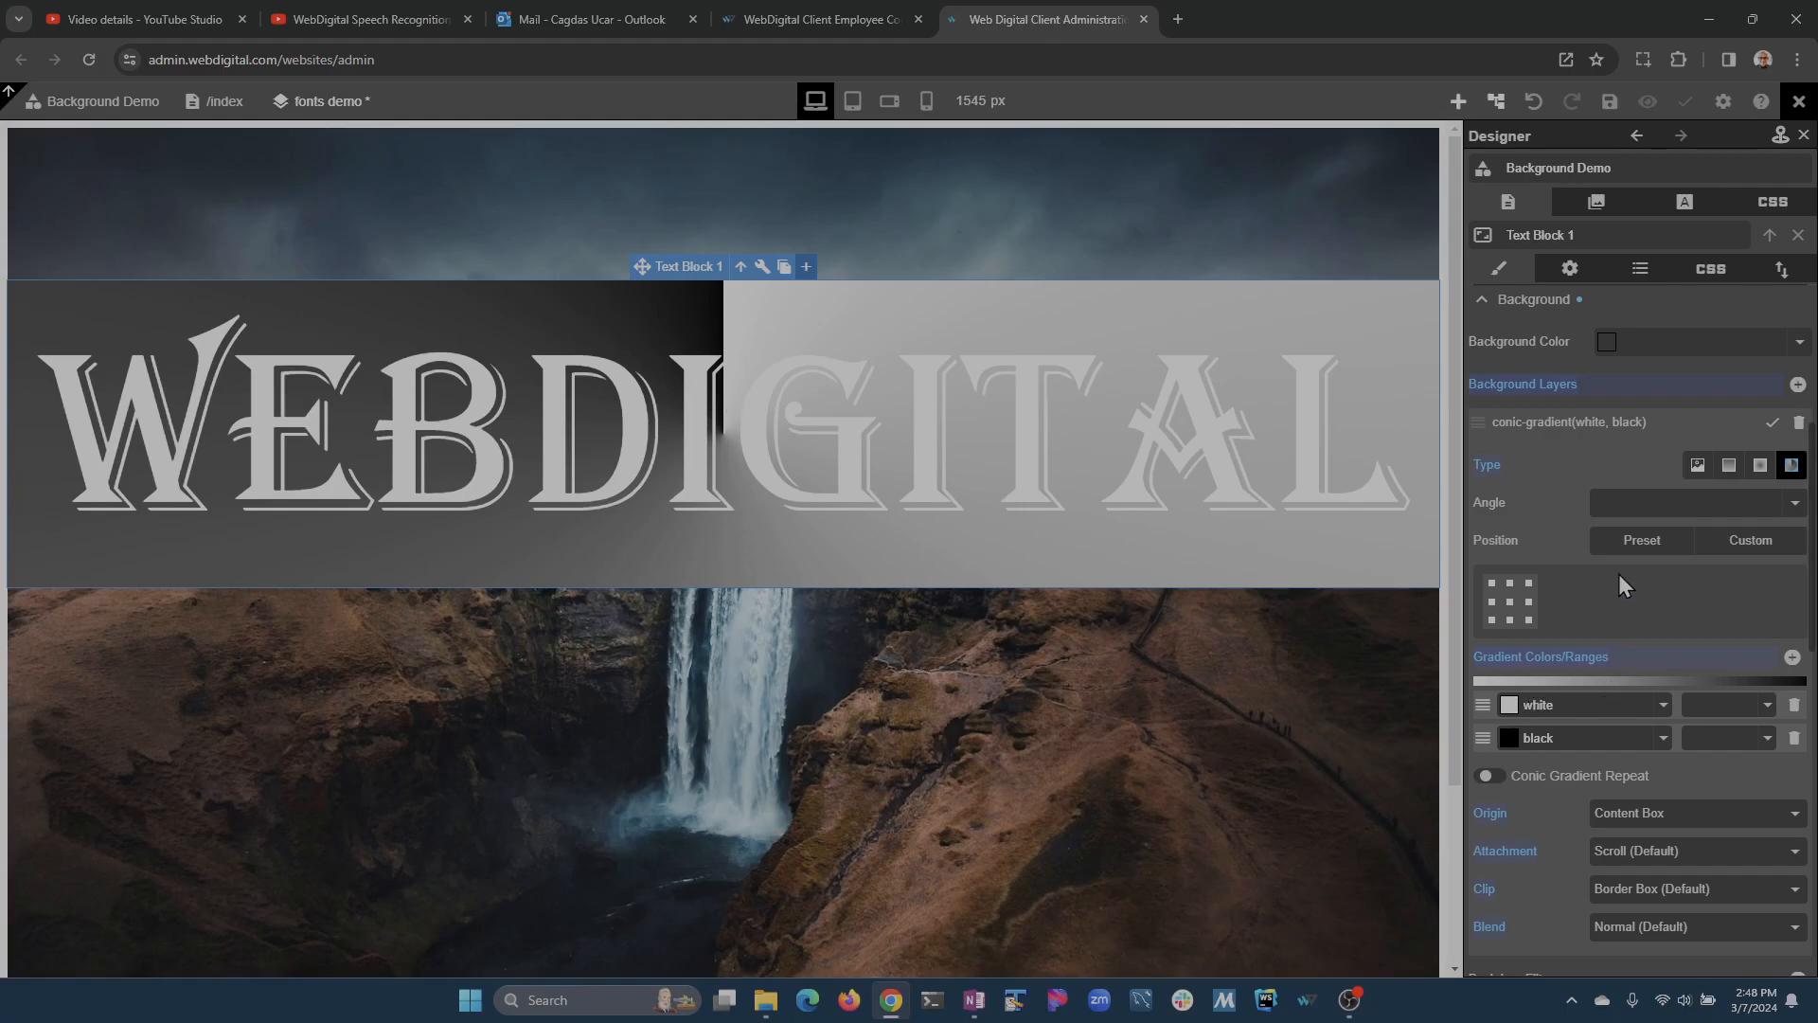
{"action": "left_click_drag", "start_coordinate": [1606, 504], "coordinate": [1531, 668]}
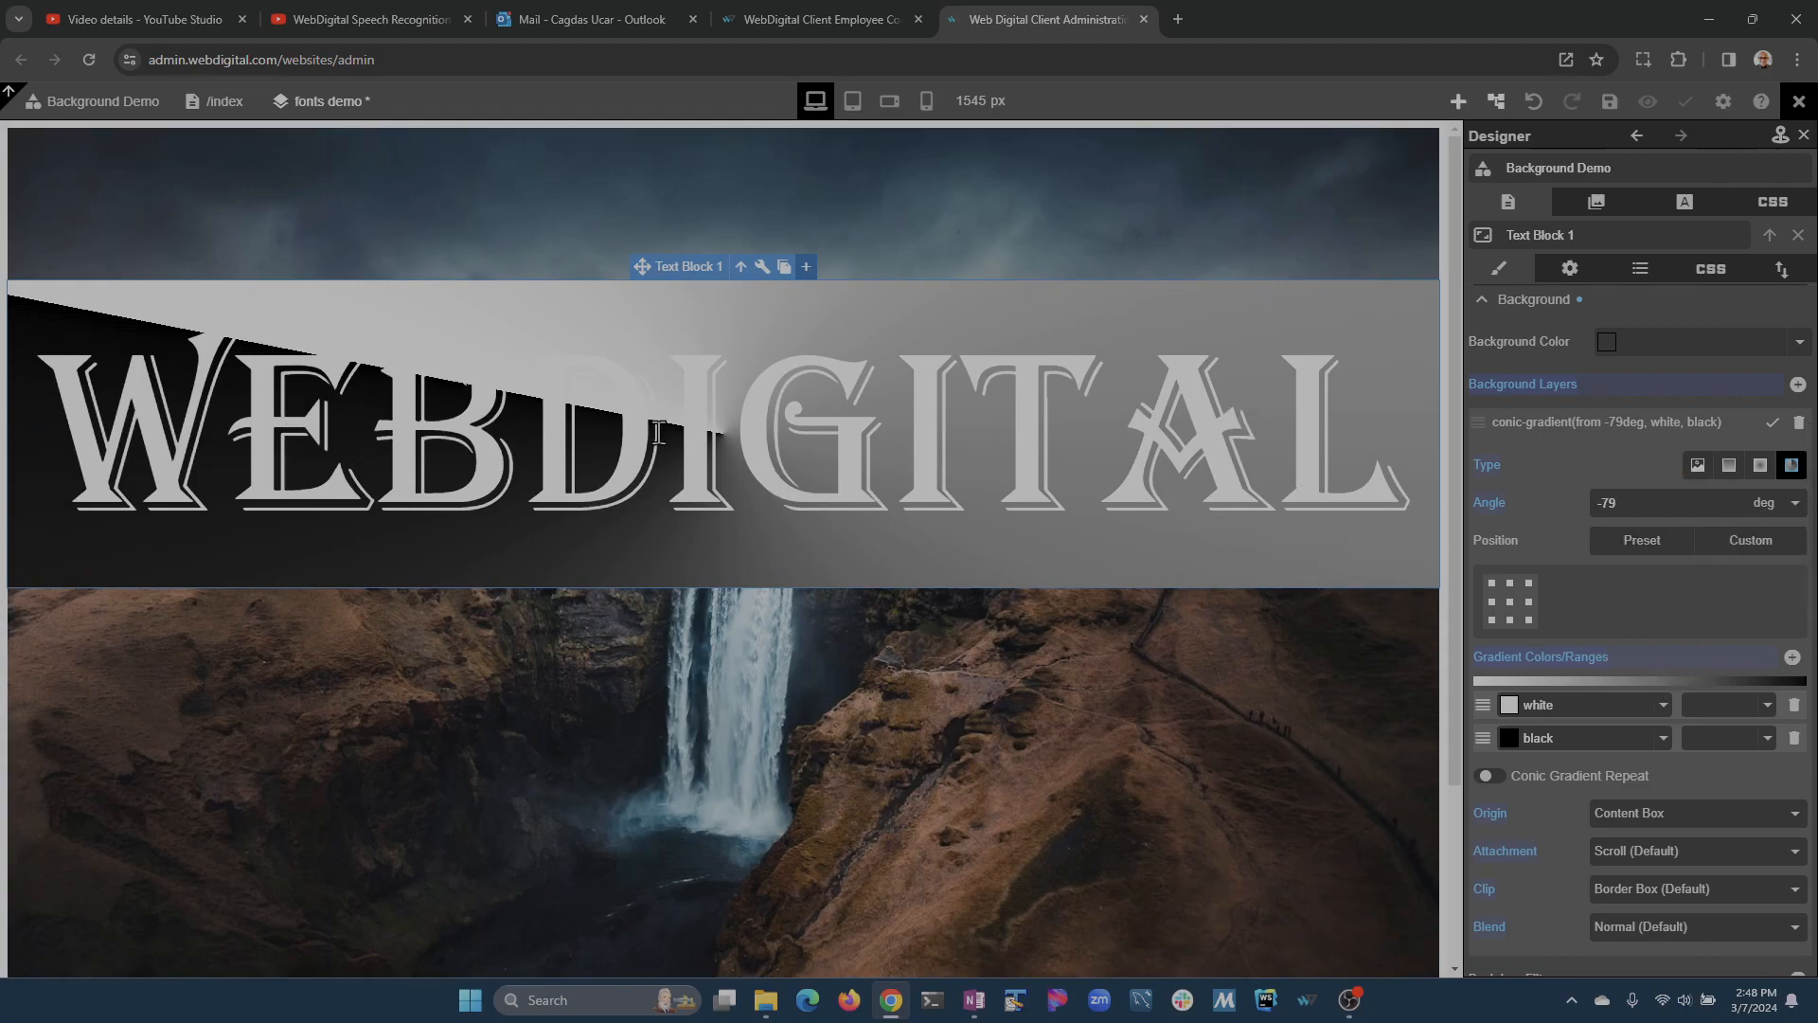
{"action": "left_click", "coordinate": [1672, 895]}
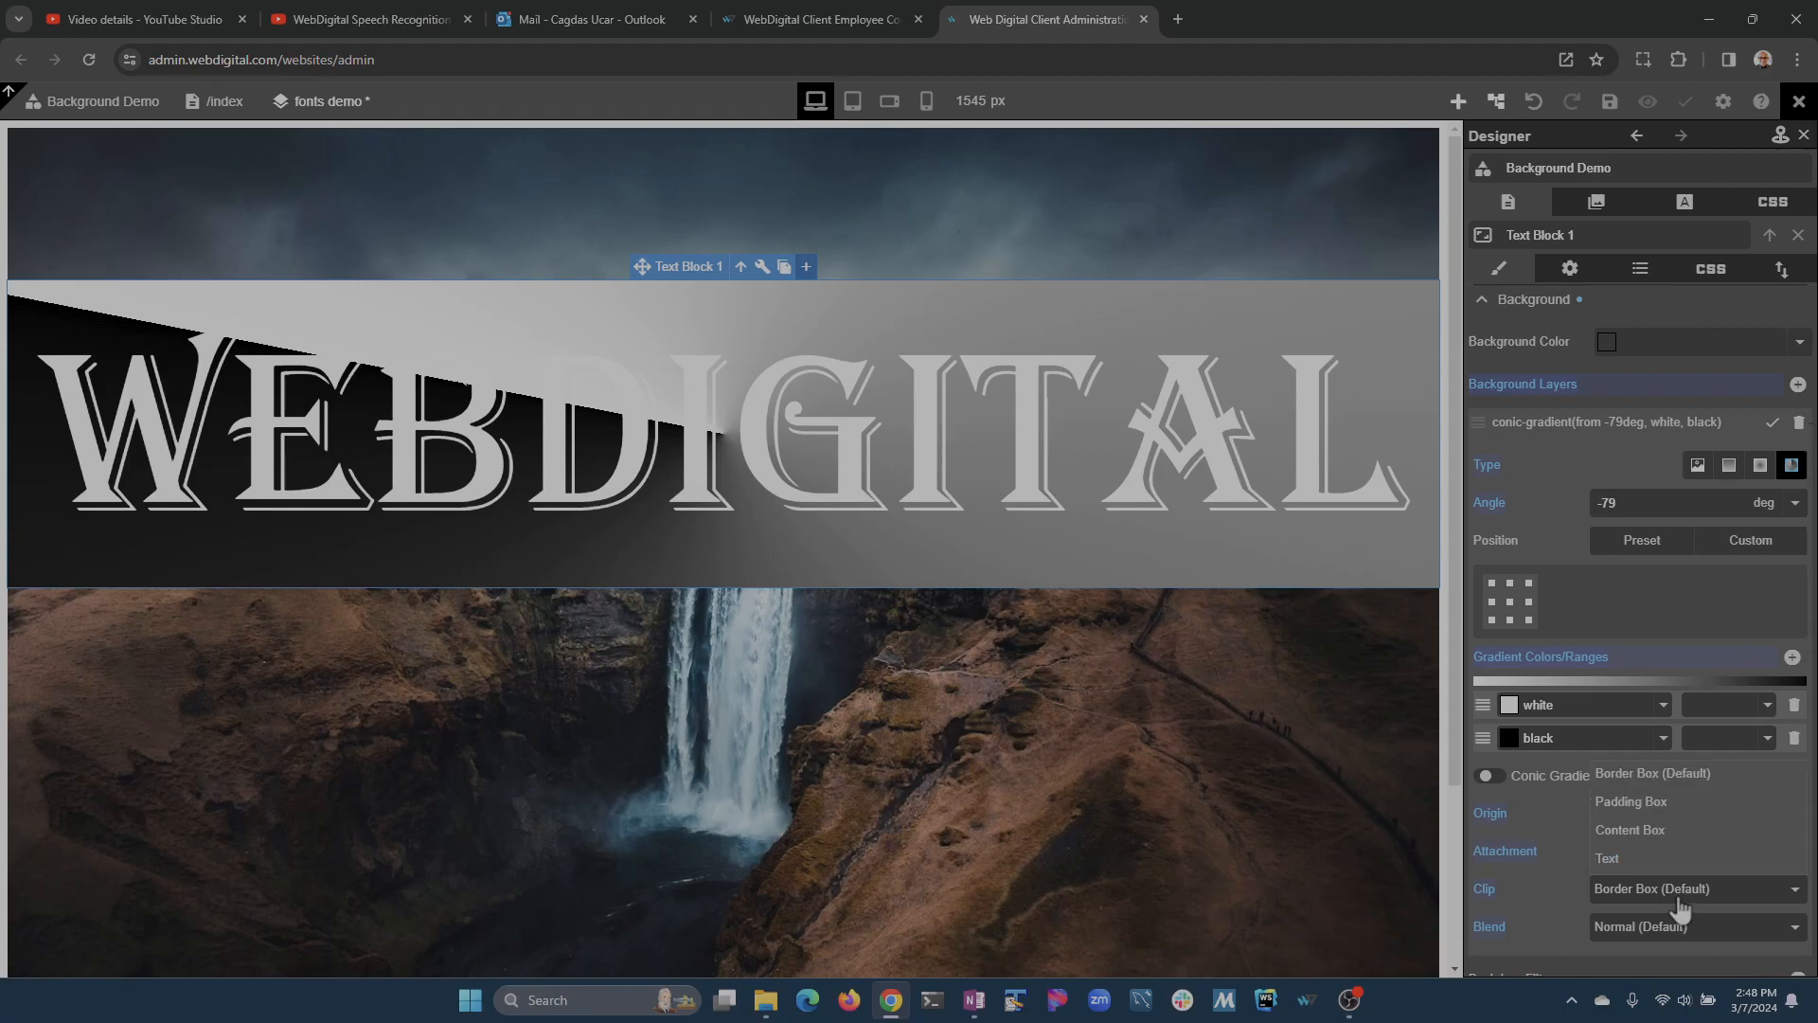
{"action": "left_click", "coordinate": [1648, 864]}
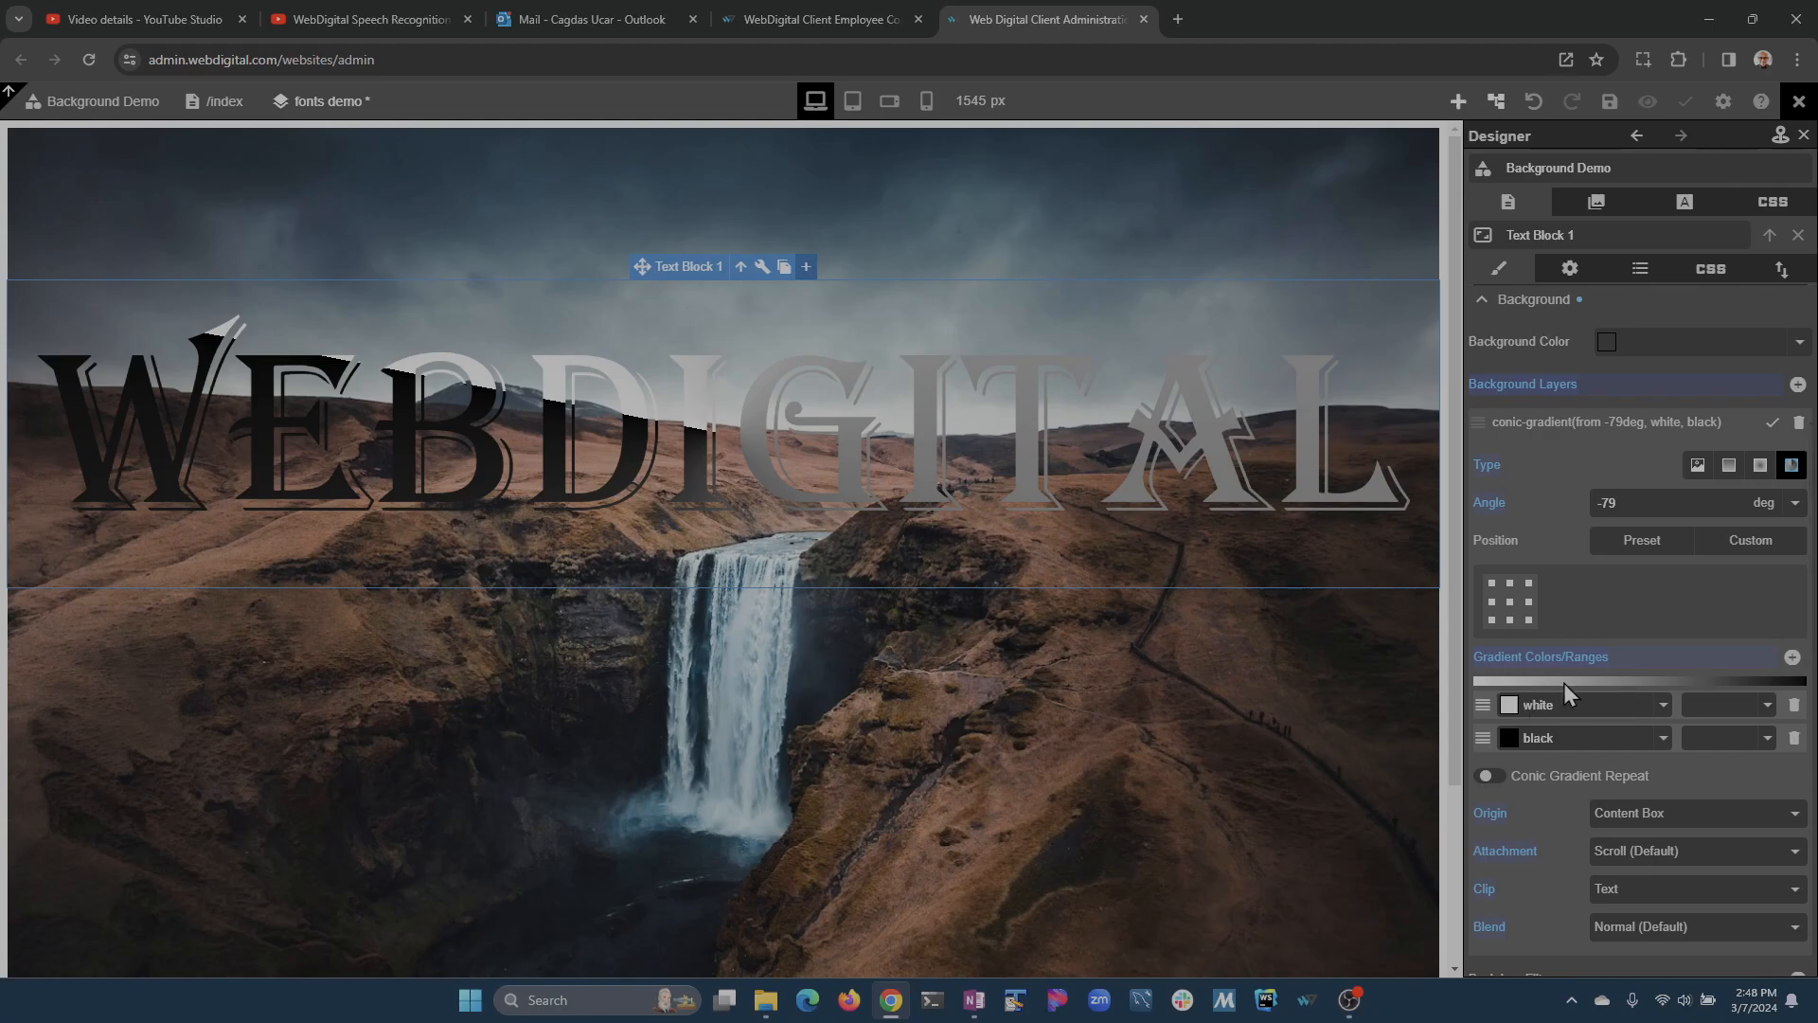
{"action": "scroll", "coordinate": [1657, 756], "scroll_direction": "down", "scroll_amount": 1}
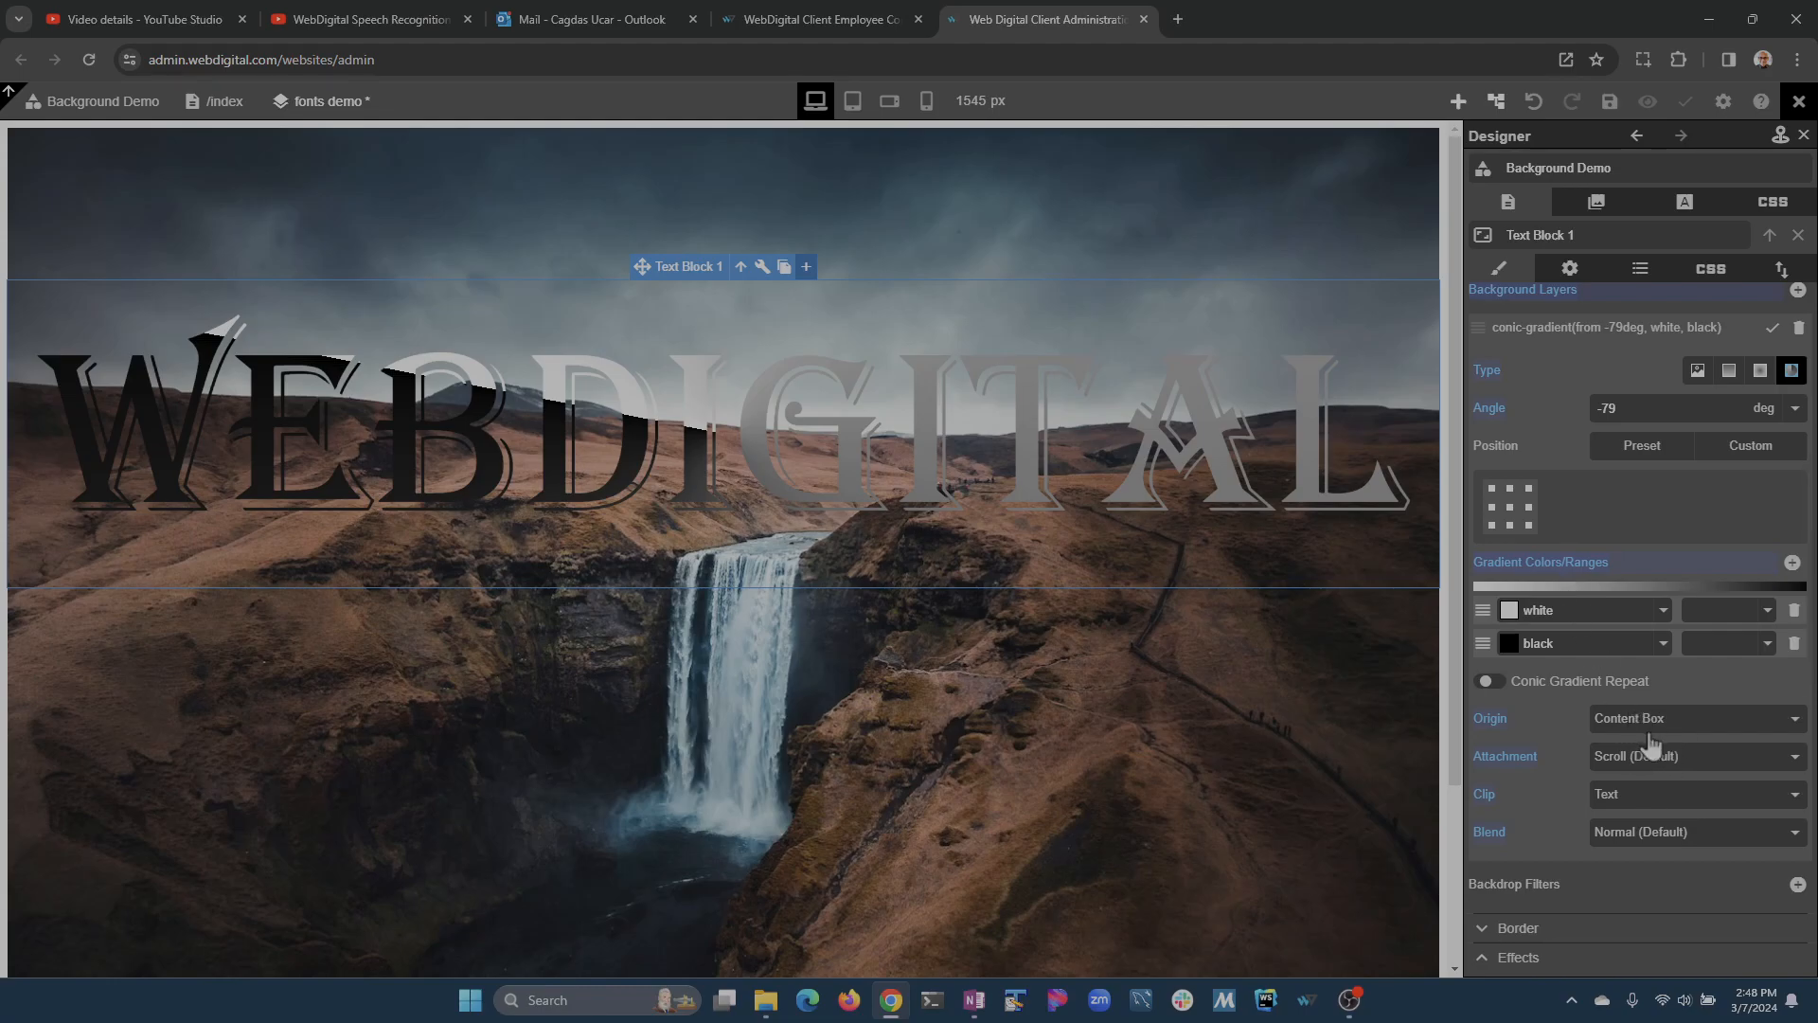
- Switch the background layer back to a linear gradient and set its clip to Border Box (Default)
{"action": "left_click", "coordinate": [1760, 370]}
{"action": "left_click", "coordinate": [1729, 371]}
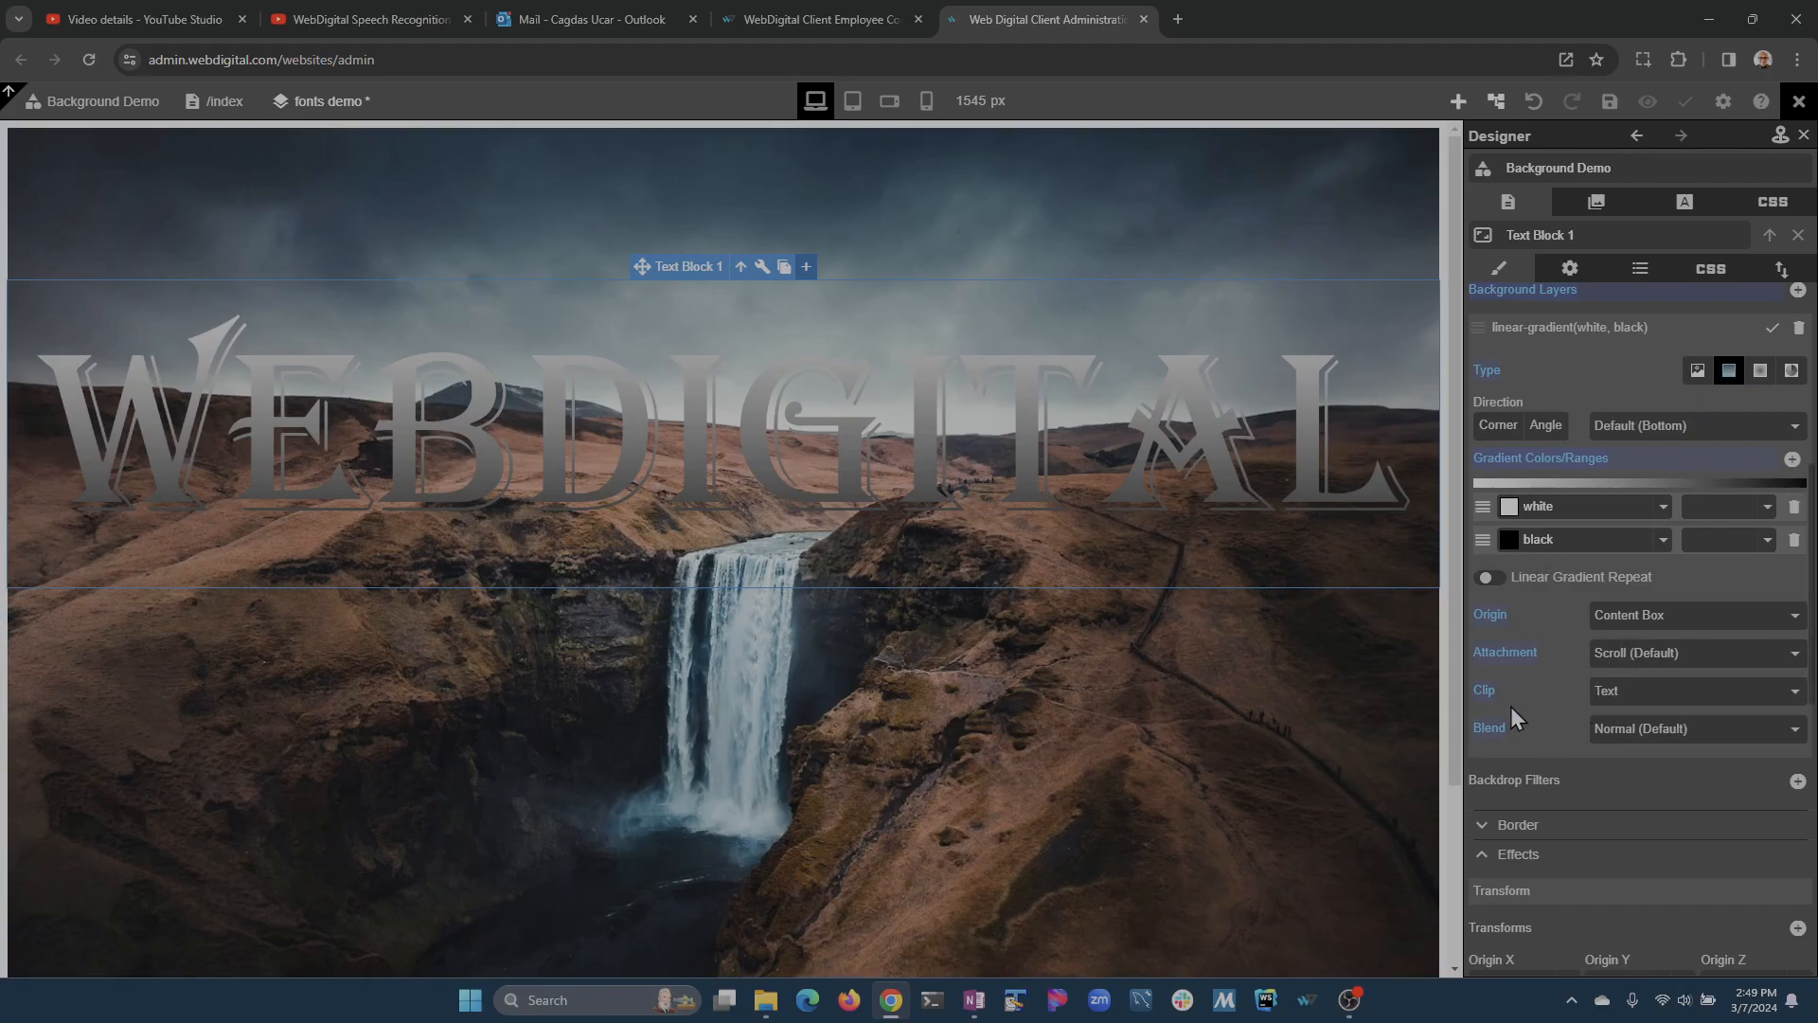
{"action": "left_click", "coordinate": [1685, 691]}
{"action": "left_click", "coordinate": [1667, 714]}
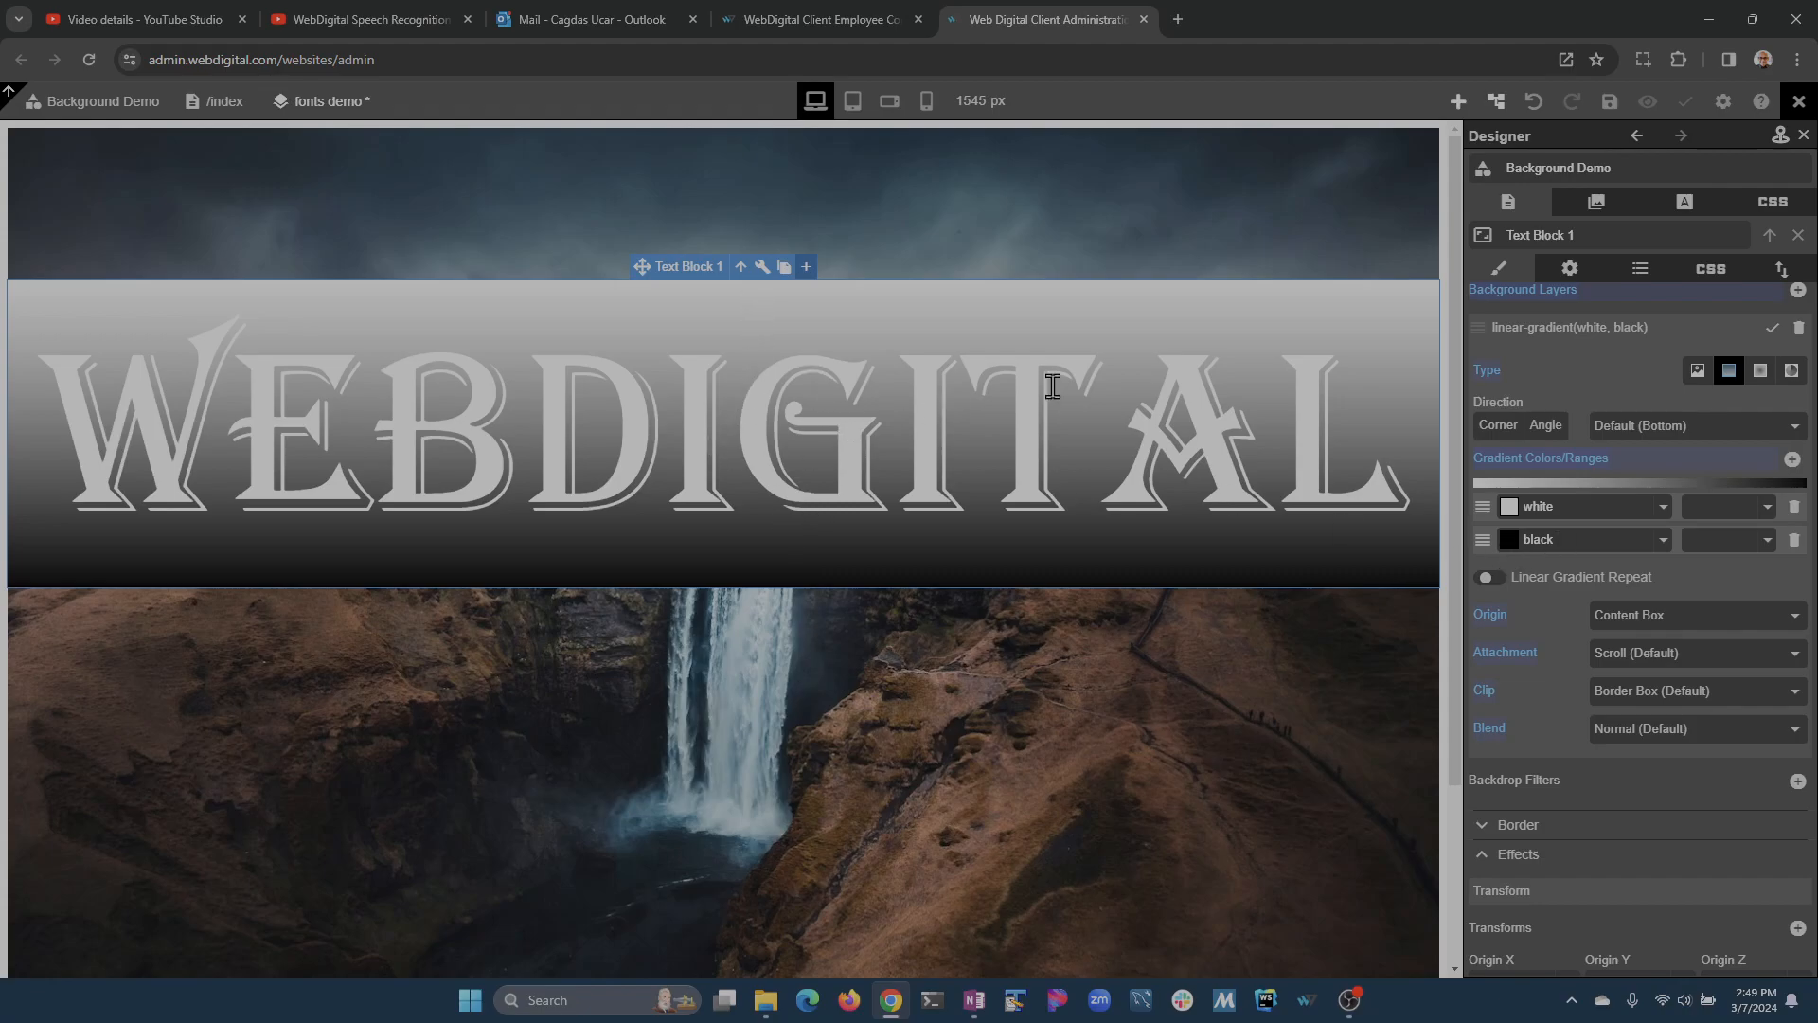
- Change the linear gradient's first colour from white to transparent
{"action": "left_click", "coordinate": [1663, 508]}
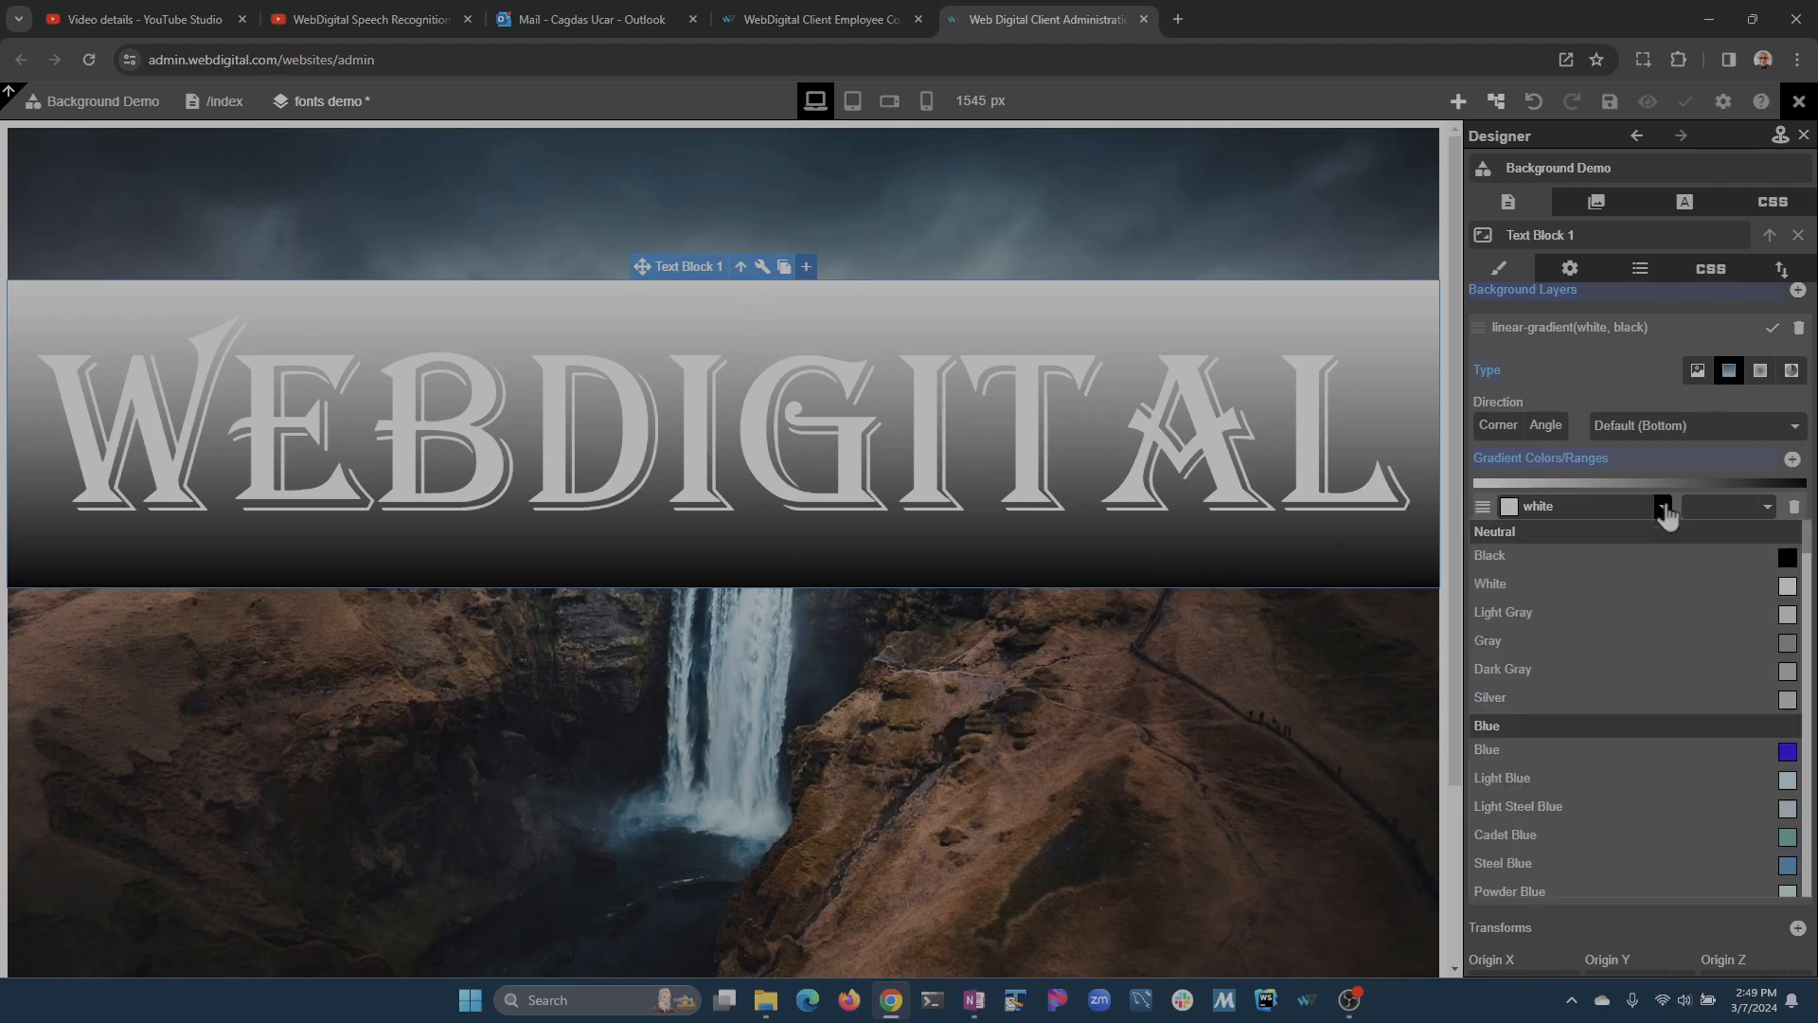
{"action": "left_click", "coordinate": [1629, 557]}
{"action": "scroll", "coordinate": [1629, 710], "scroll_direction": "down", "scroll_amount": 10}
{"action": "scroll", "coordinate": [1680, 757], "scroll_direction": "down", "scroll_amount": 10}
{"action": "left_click", "coordinate": [1682, 873]}
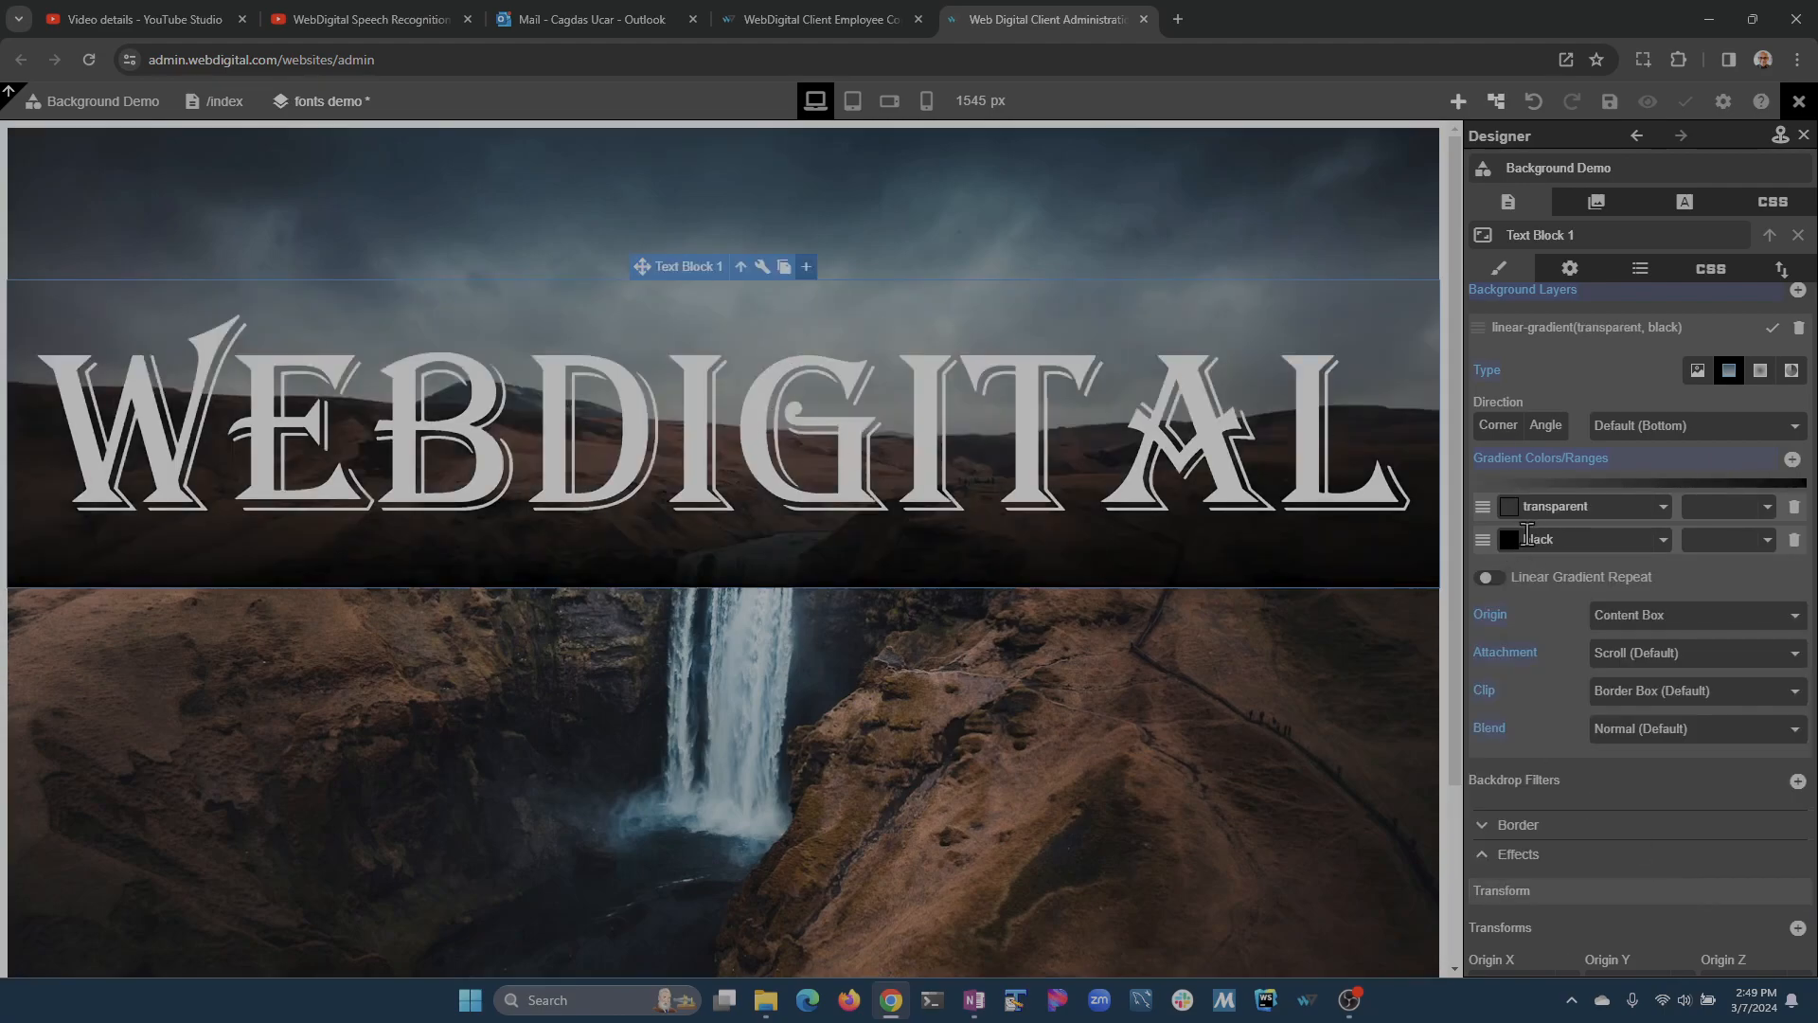
- Add two more colour stops to the linear gradient and make the last one transparent
{"action": "left_click", "coordinate": [1792, 459]}
{"action": "left_click", "coordinate": [1792, 459]}
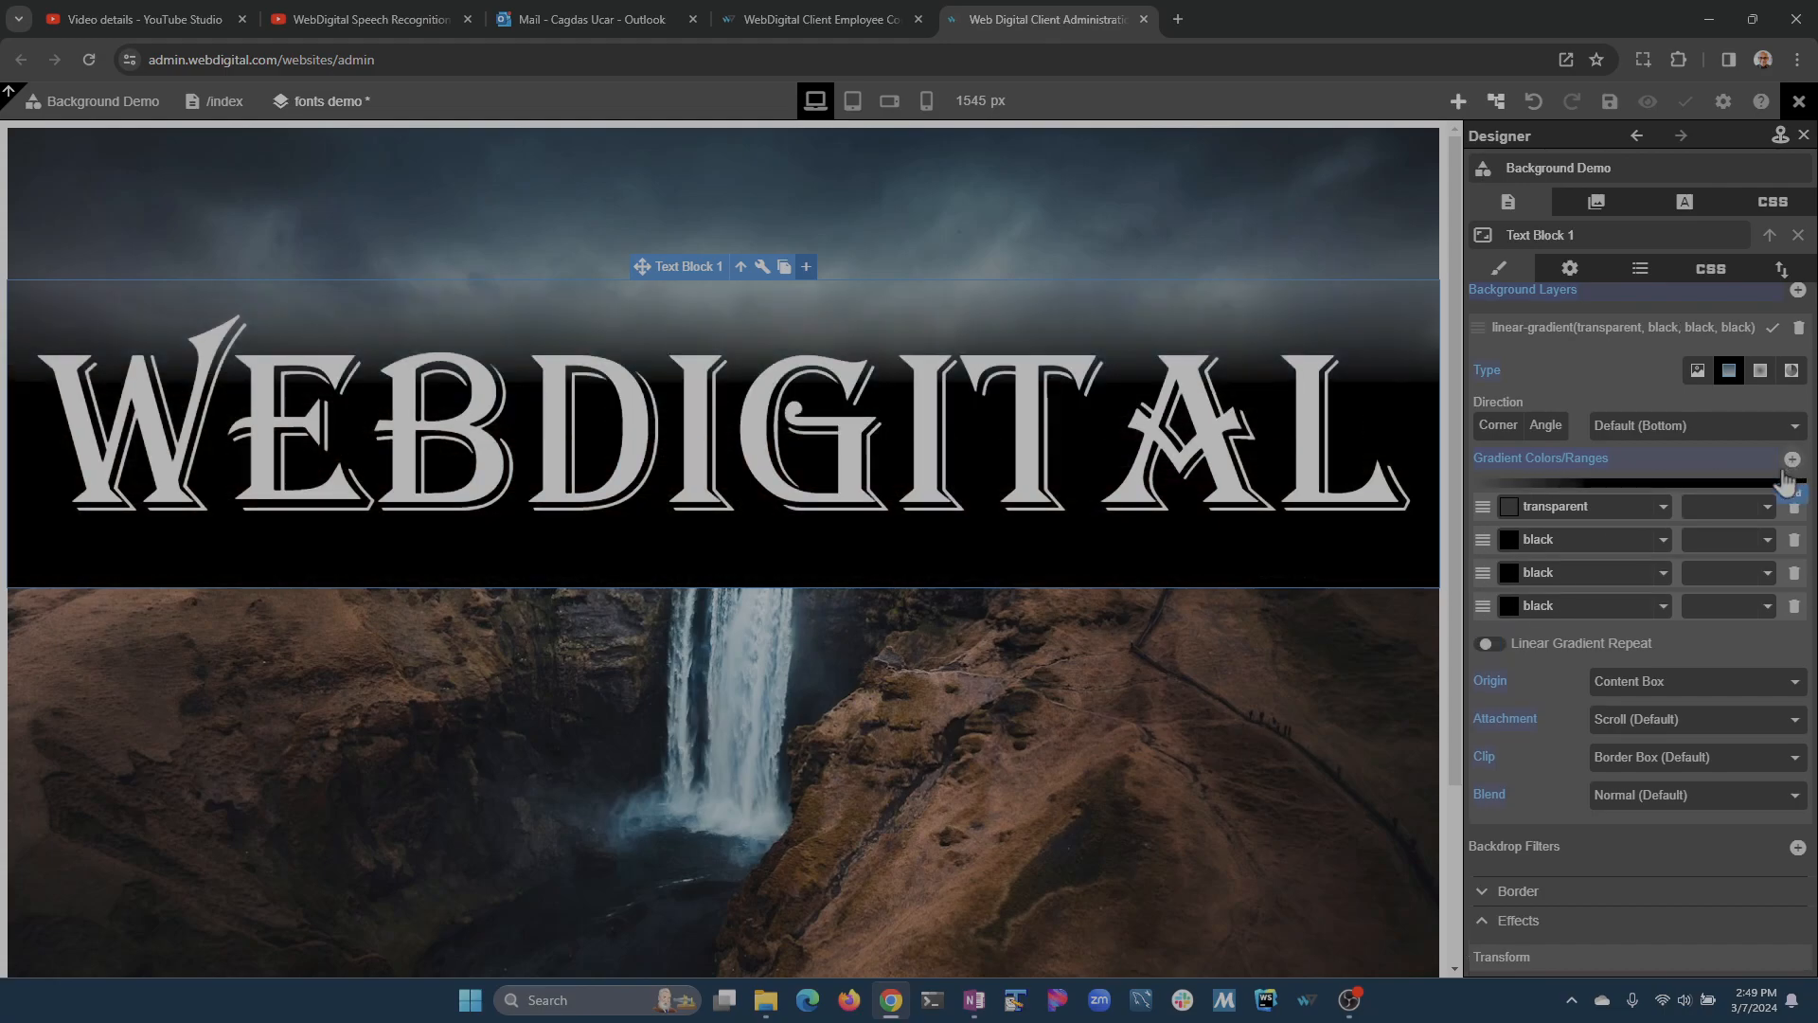
{"action": "left_click", "coordinate": [1663, 606]}
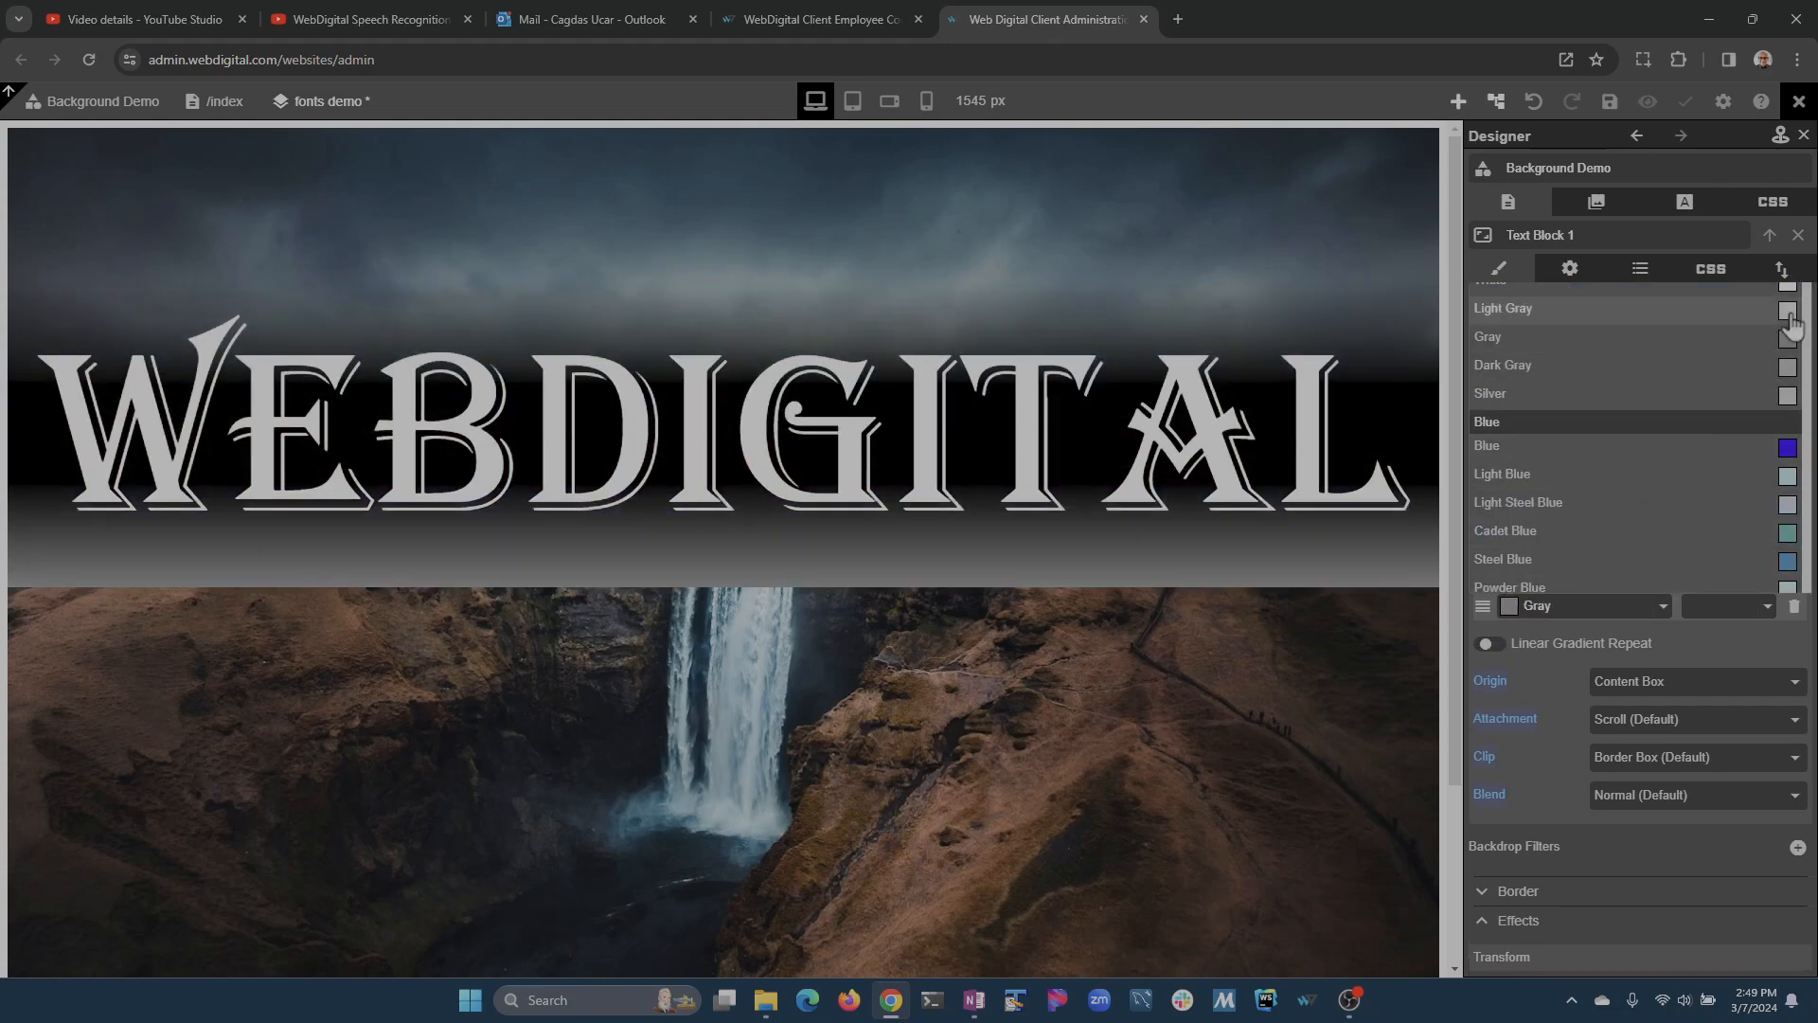
{"action": "scroll", "coordinate": [1739, 469], "scroll_direction": "down", "scroll_amount": 18}
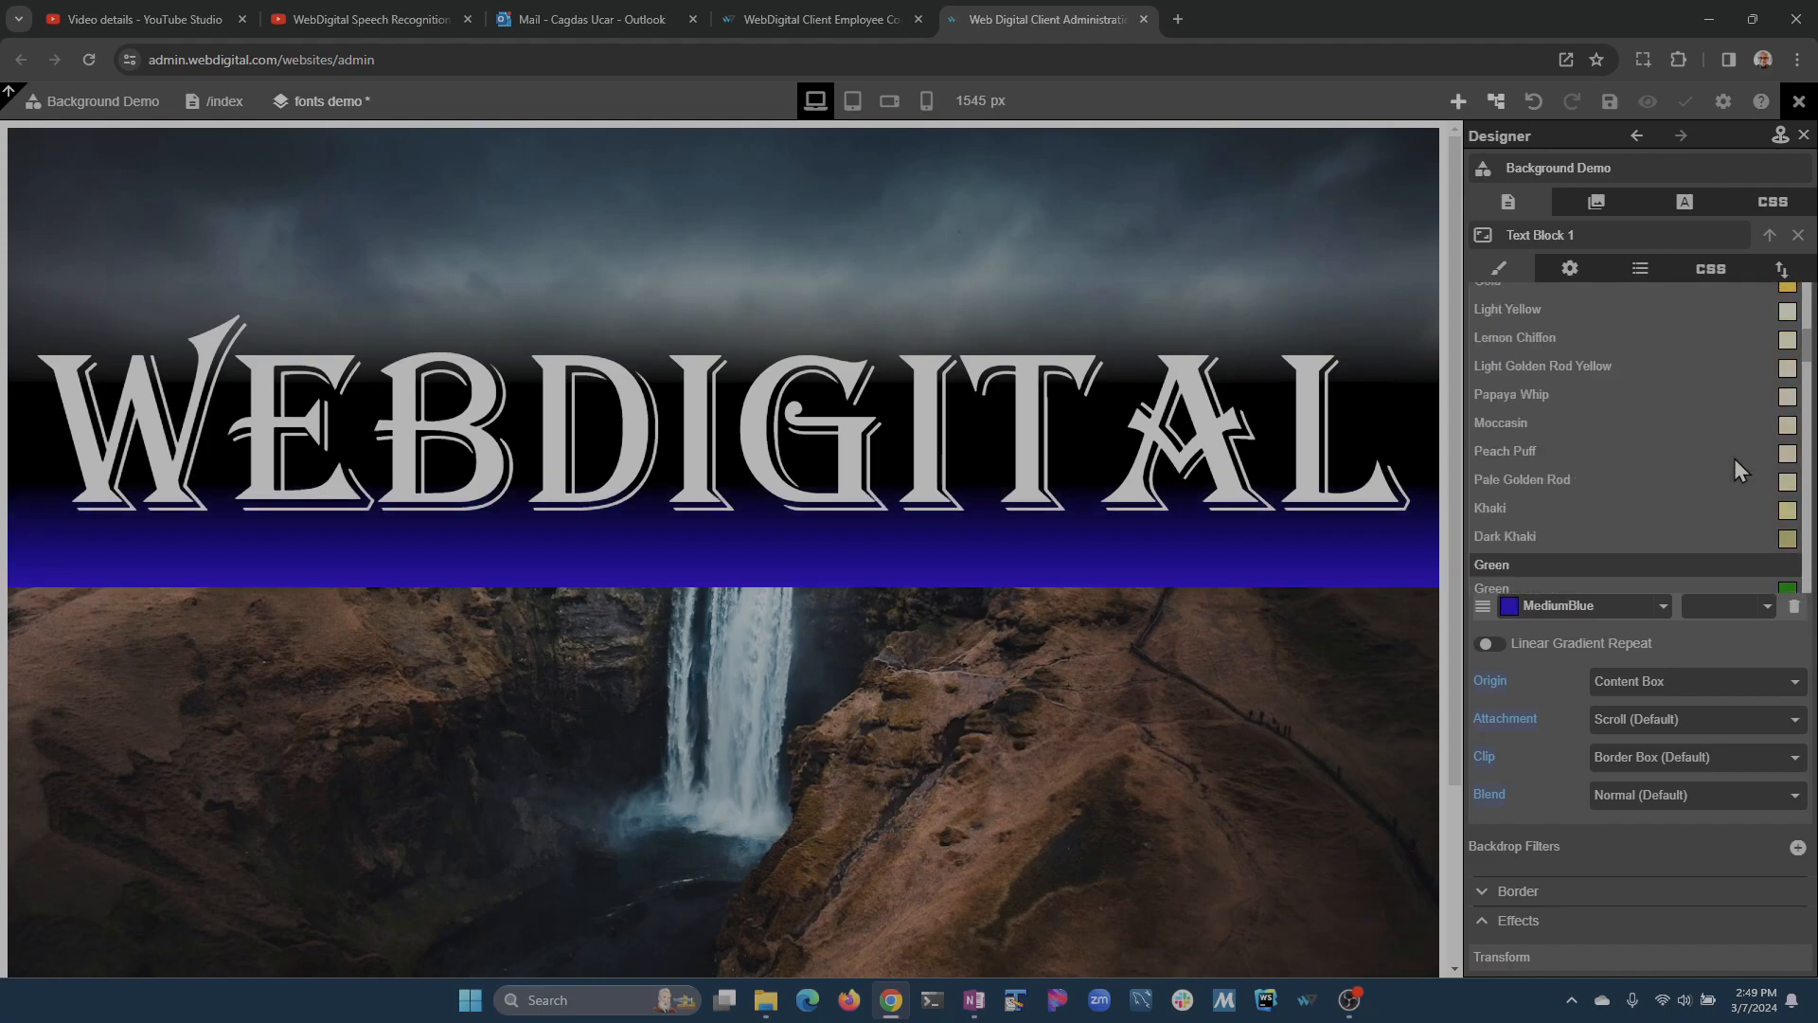
{"action": "scroll", "coordinate": [1735, 470], "scroll_direction": "down", "scroll_amount": 10}
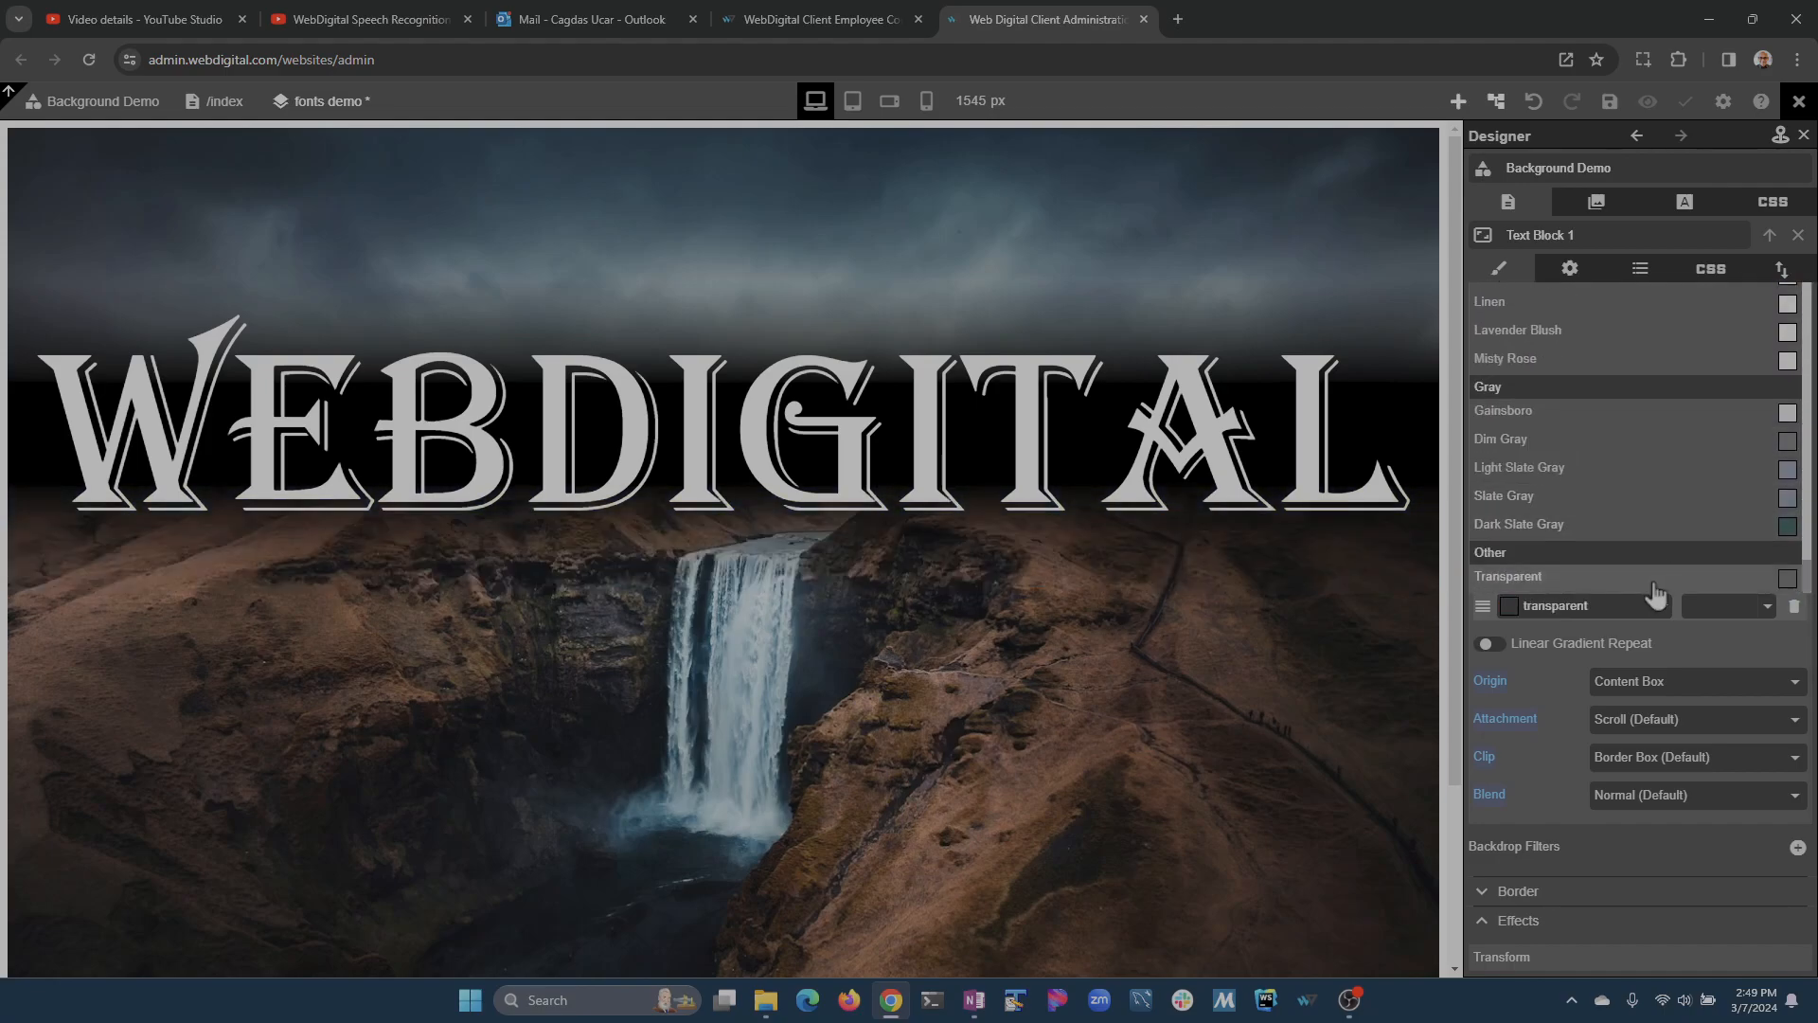
{"action": "left_click", "coordinate": [1636, 575]}
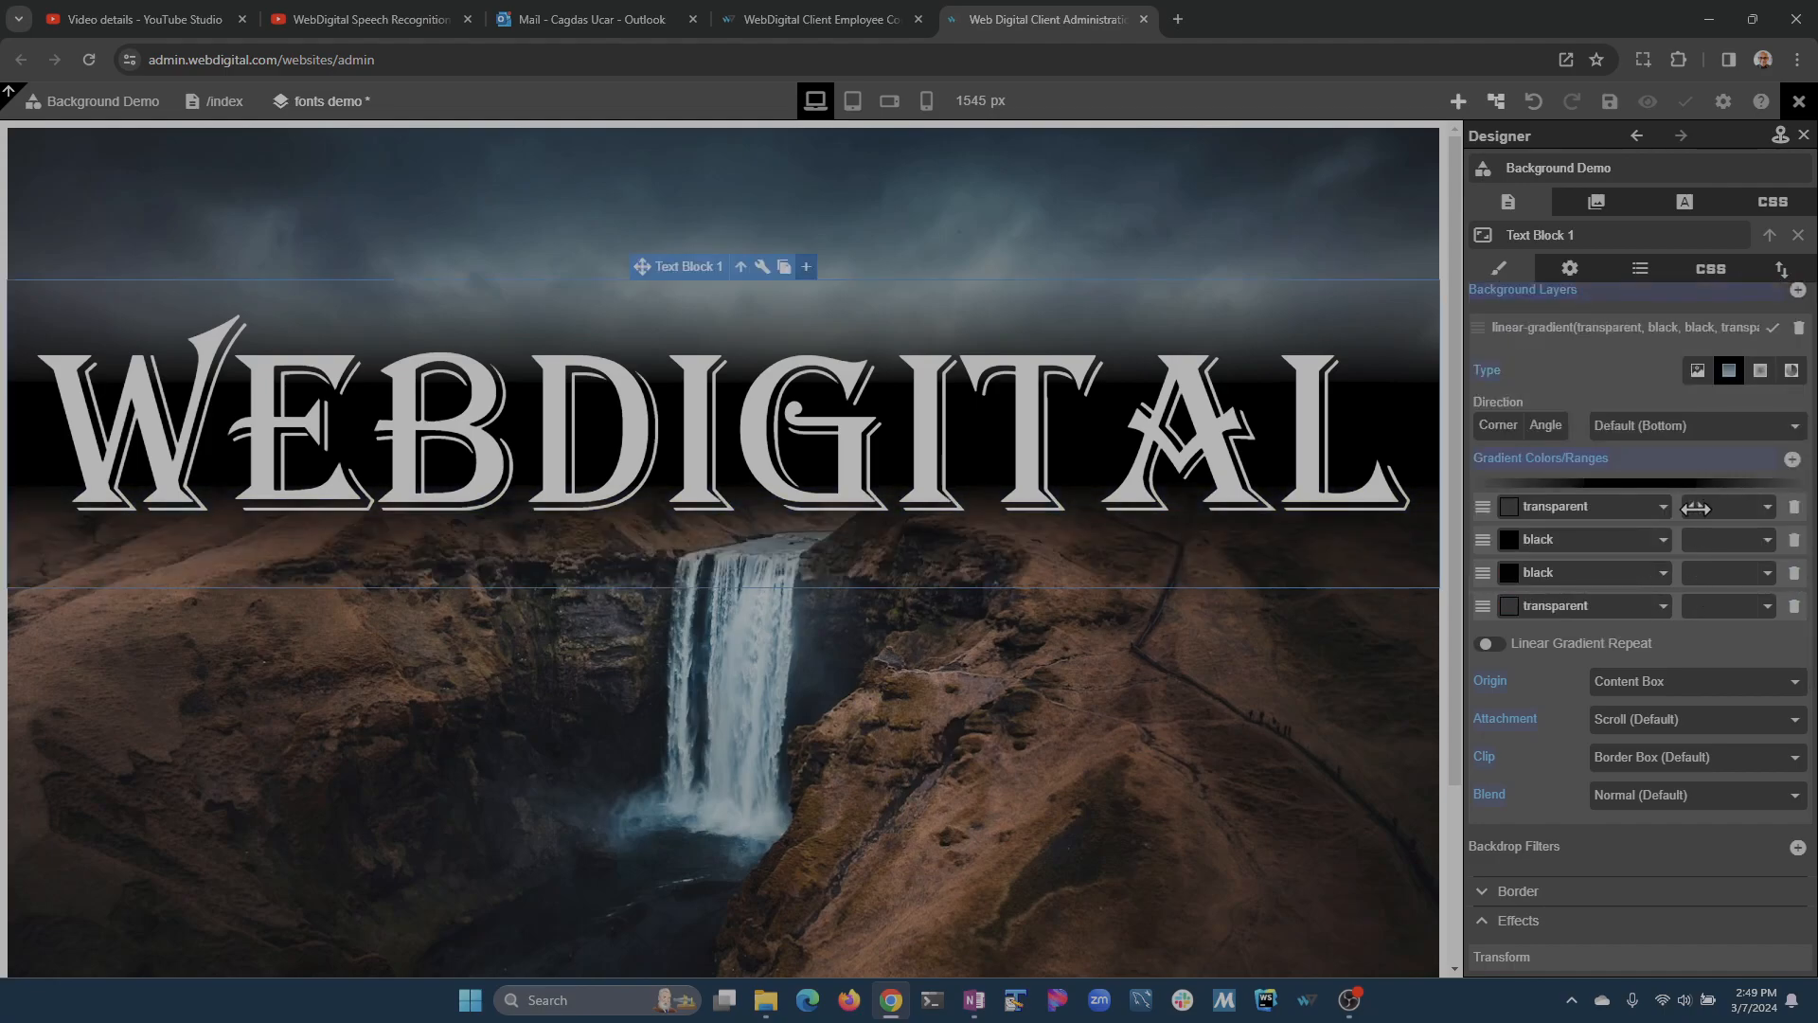
- Set the four gradient colour stops to 0%, 25%, 75% and 100% in order
{"action": "left_click", "coordinate": [1747, 507]}
{"action": "left_click", "coordinate": [1629, 557]}
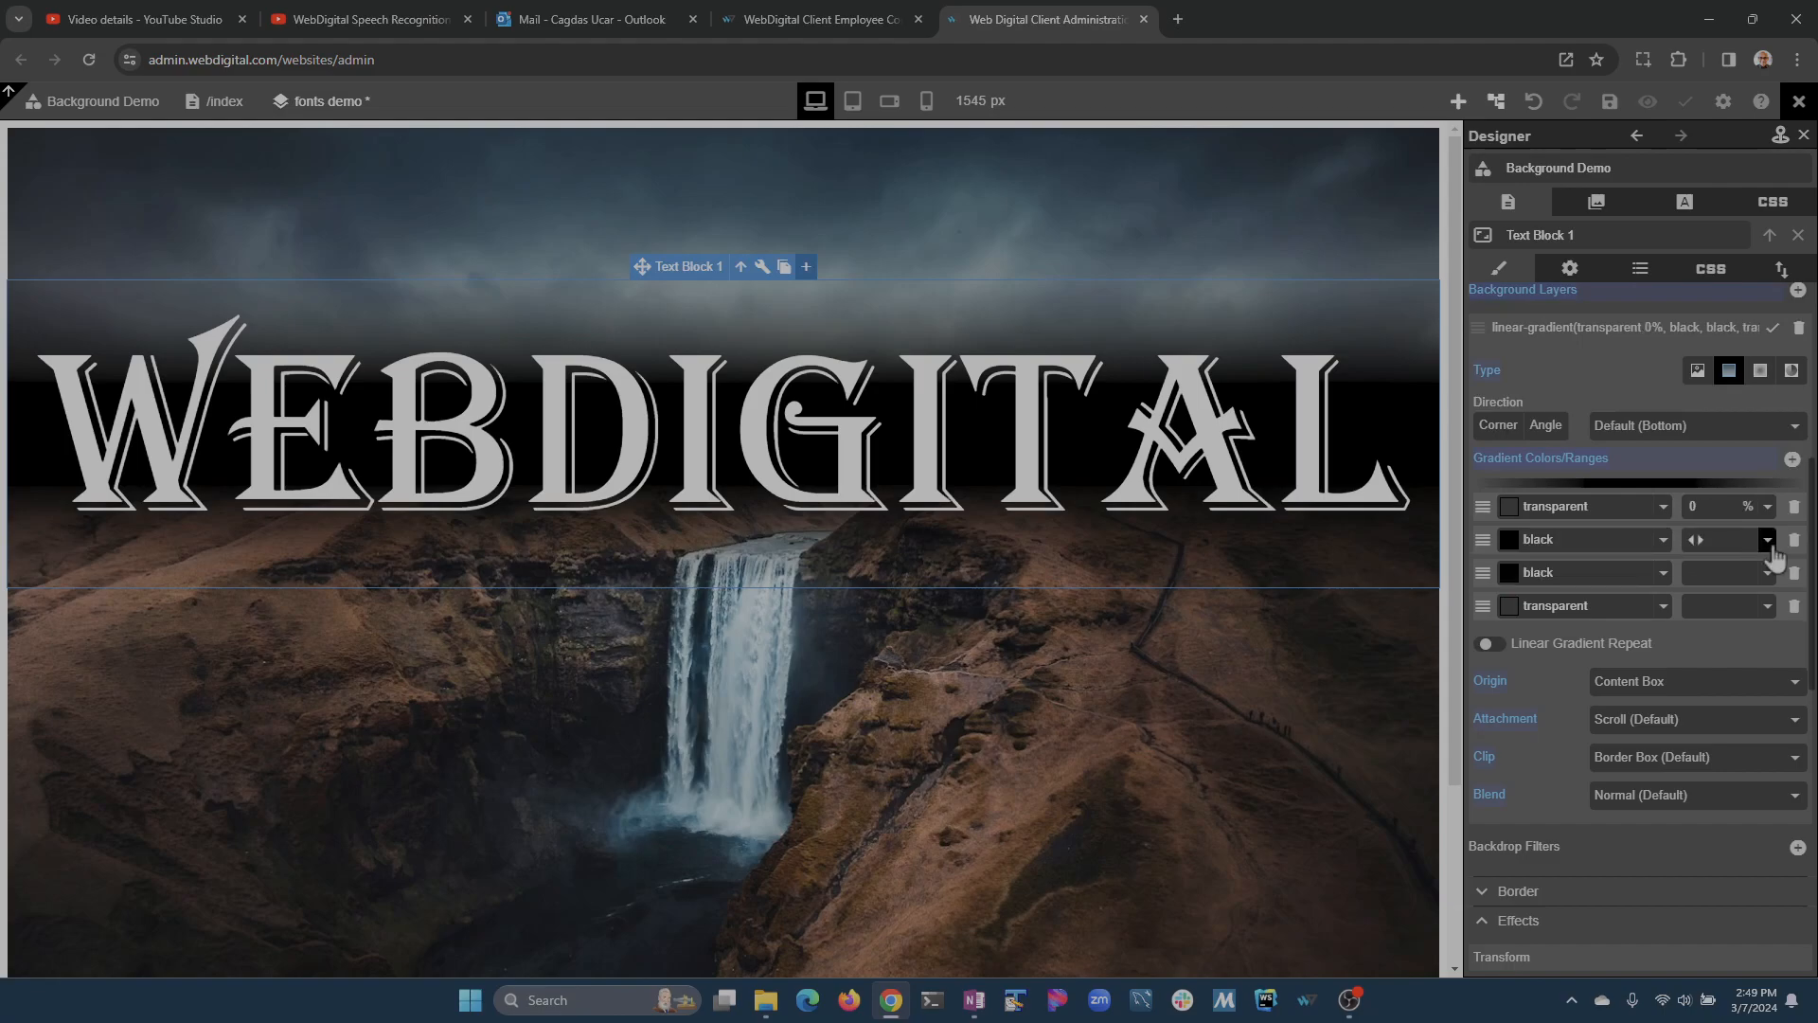
{"action": "type", "text": "25"}
{"action": "key", "text": "Tab"}
{"action": "type", "text": "75"}
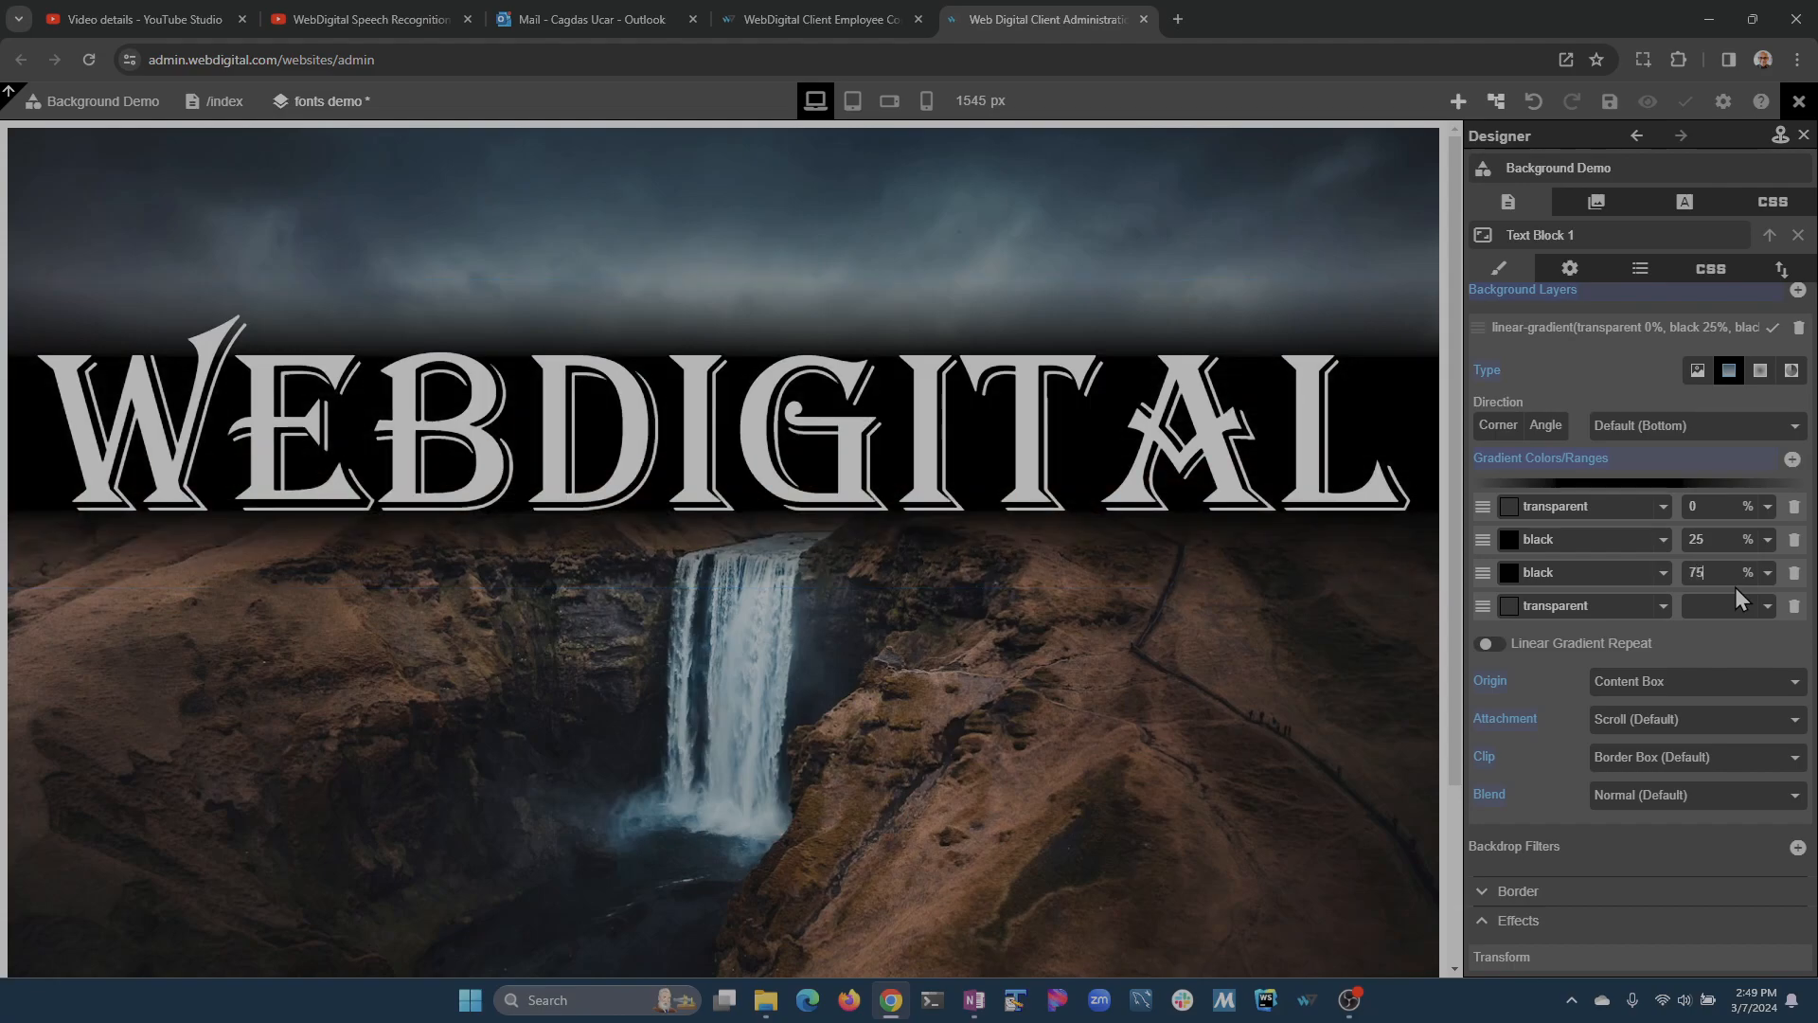
{"action": "key", "text": "Tab"}
{"action": "type", "text": "100"}
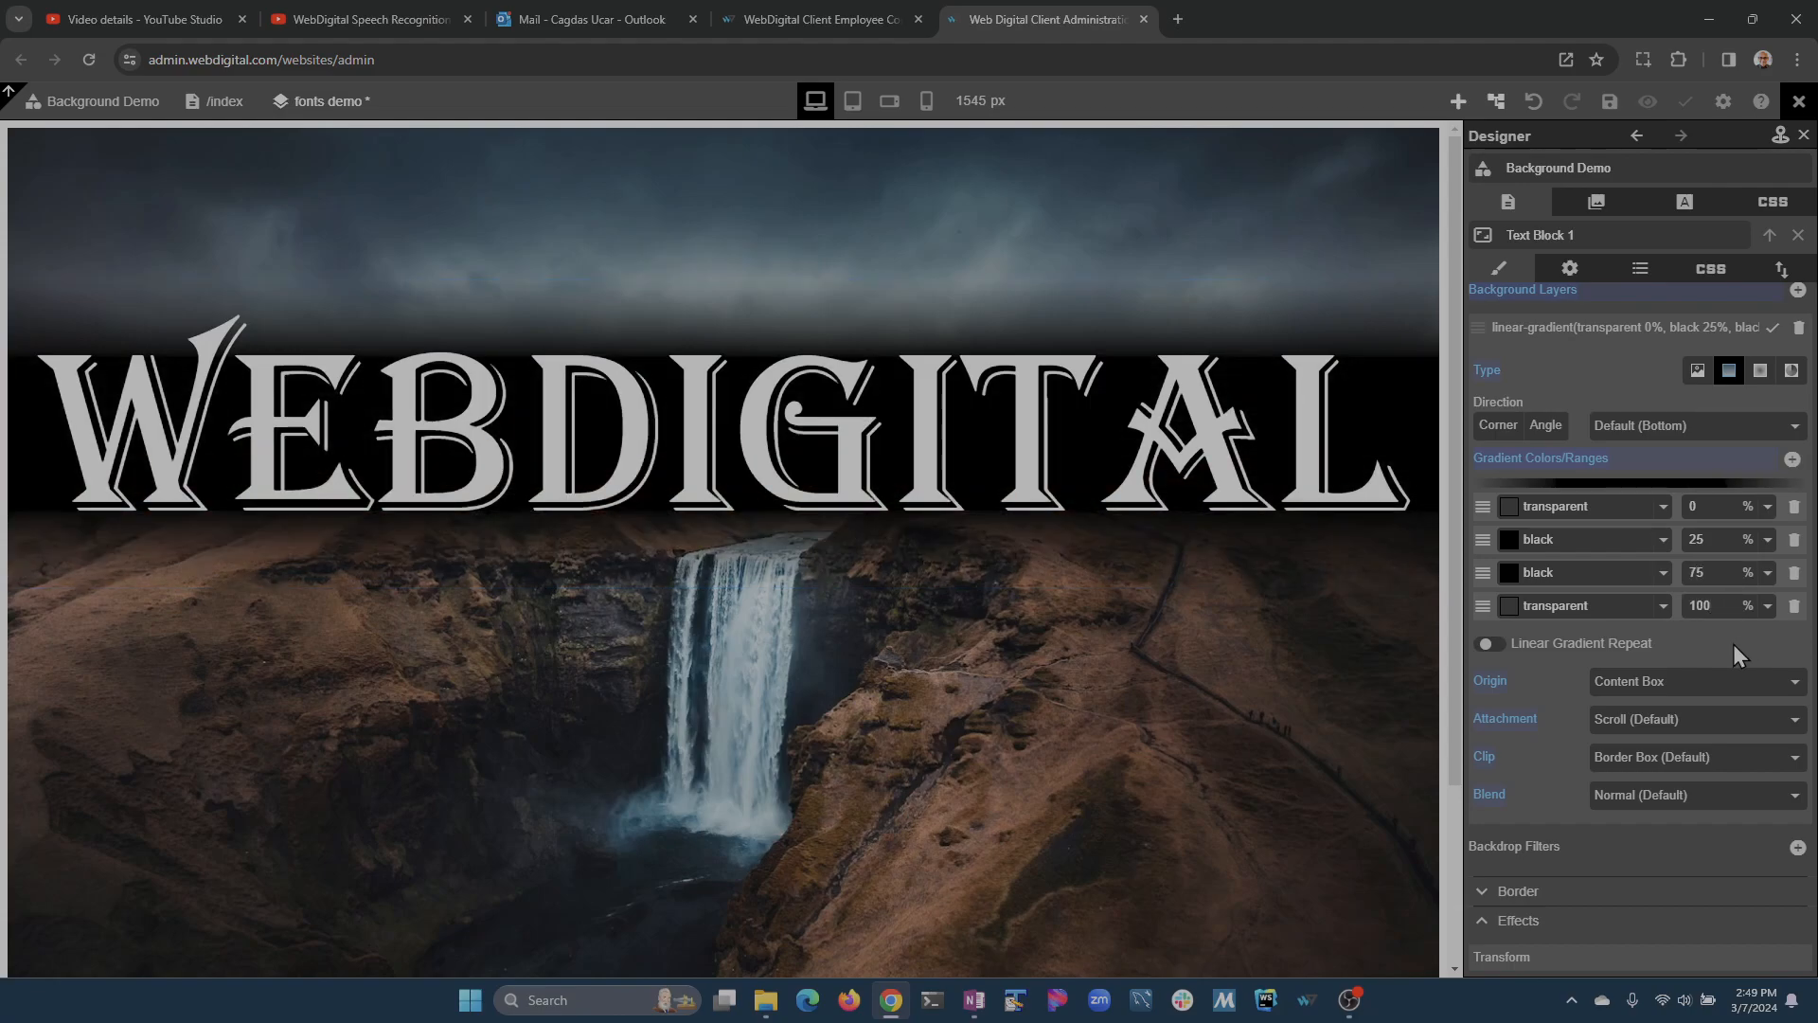